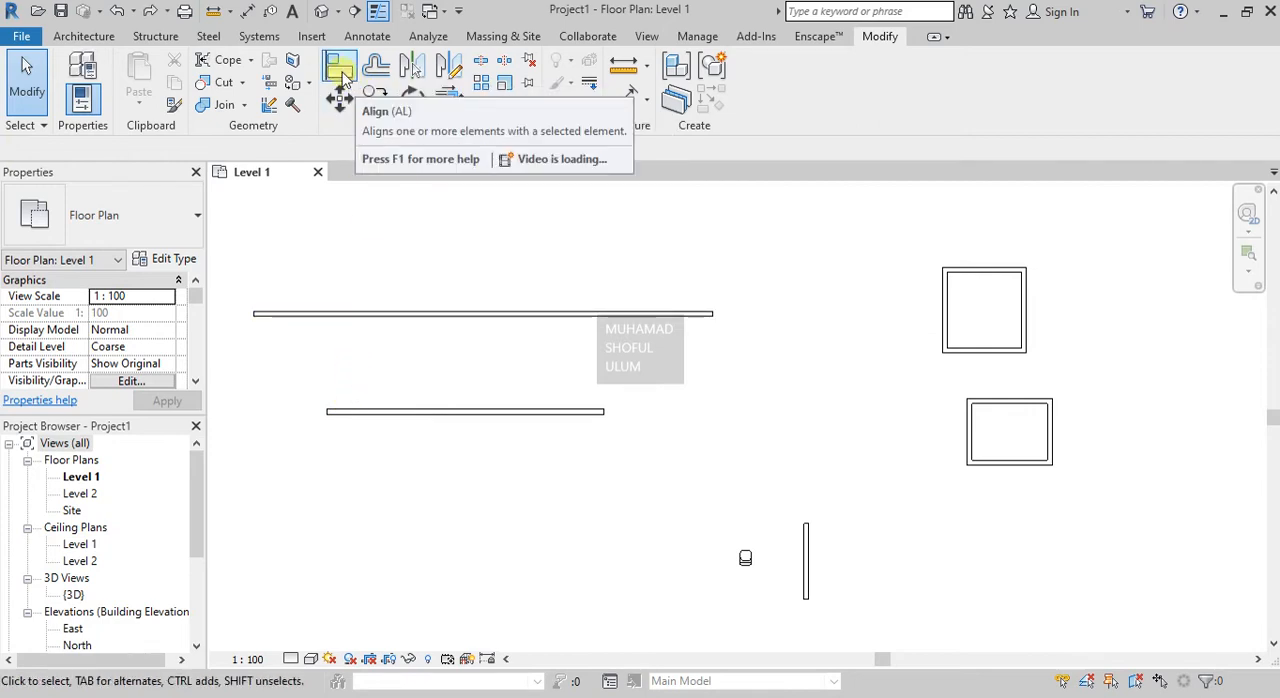
Align the left end of the upper long wall with the left end of the shorter wall below, and undo the alignment.
left_click(340, 72)
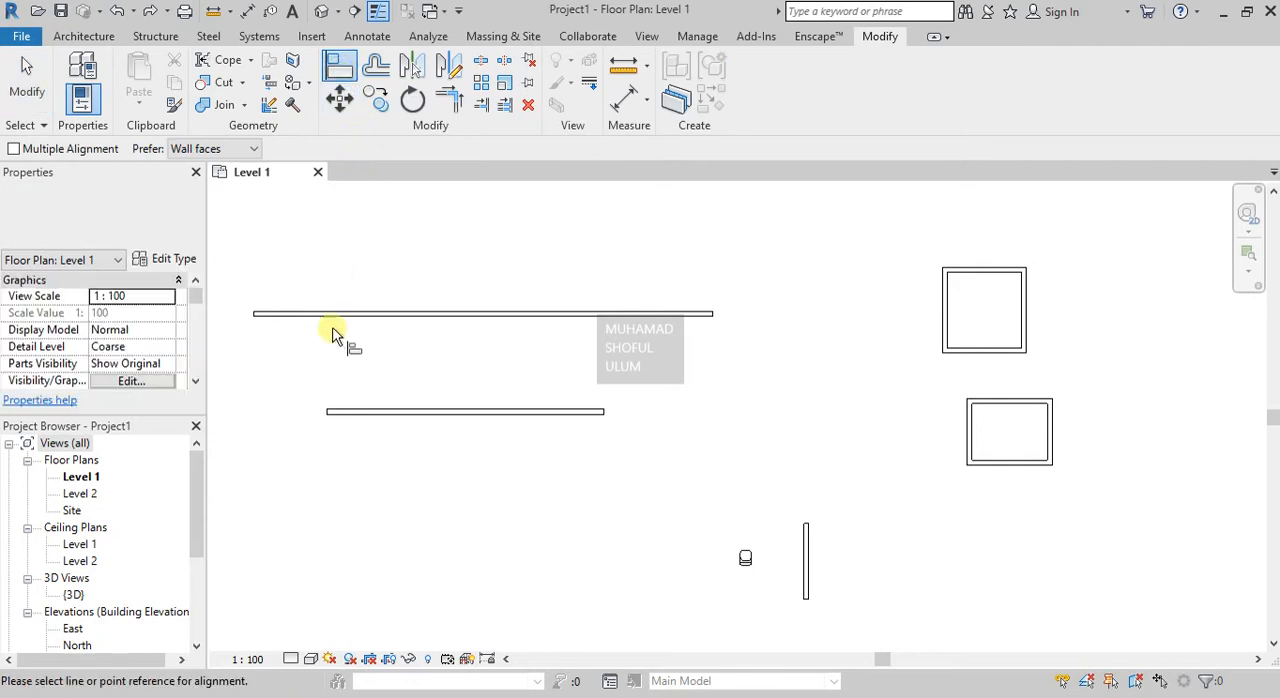
left_click(327, 409)
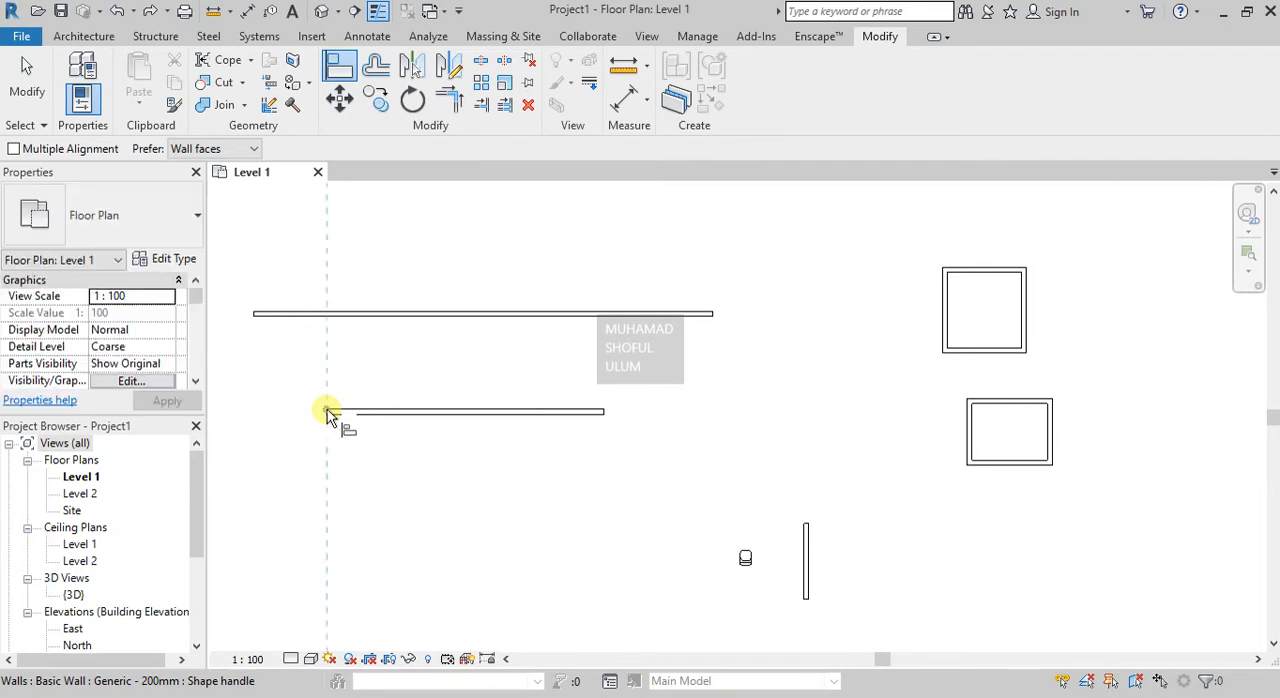
left_click(255, 318)
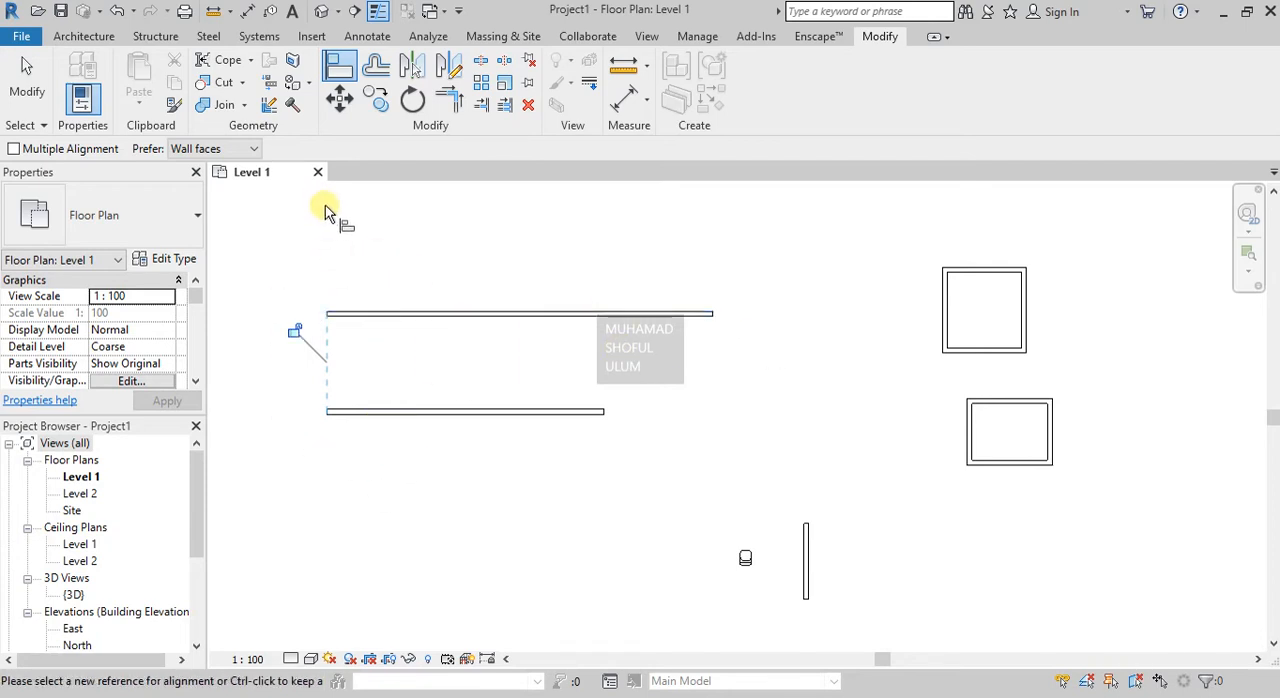
left_click(349, 314)
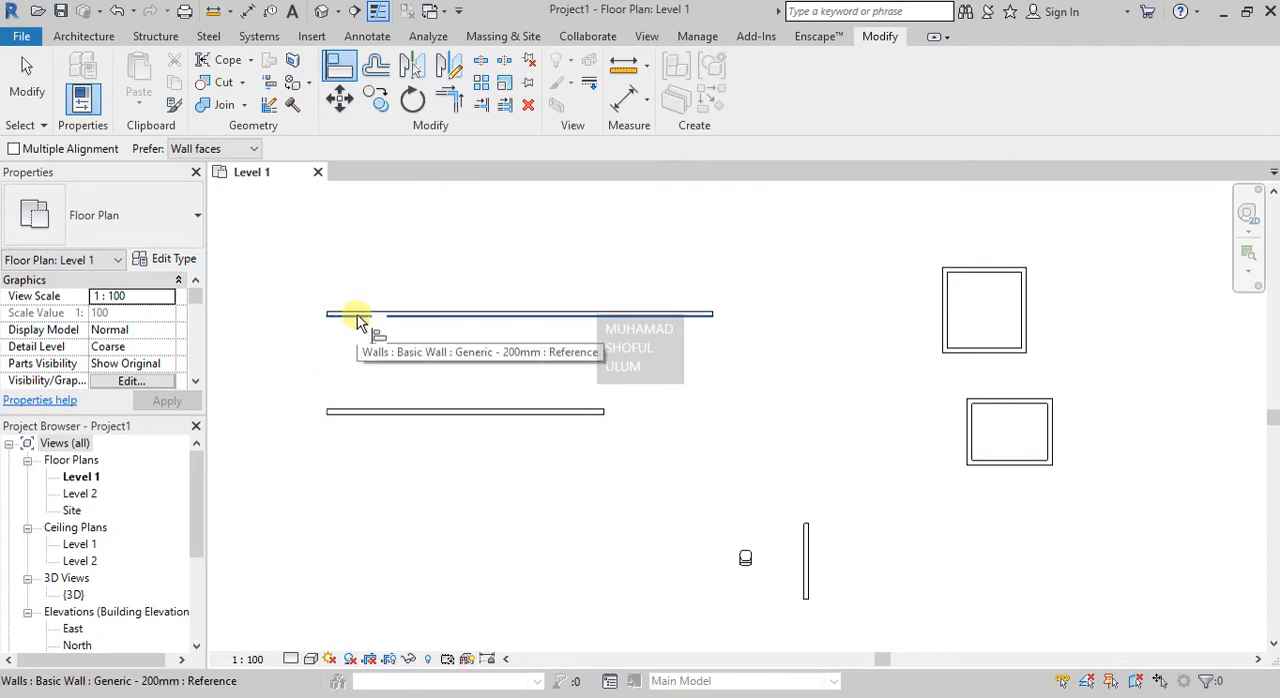
key("Escape")
key("Escape")
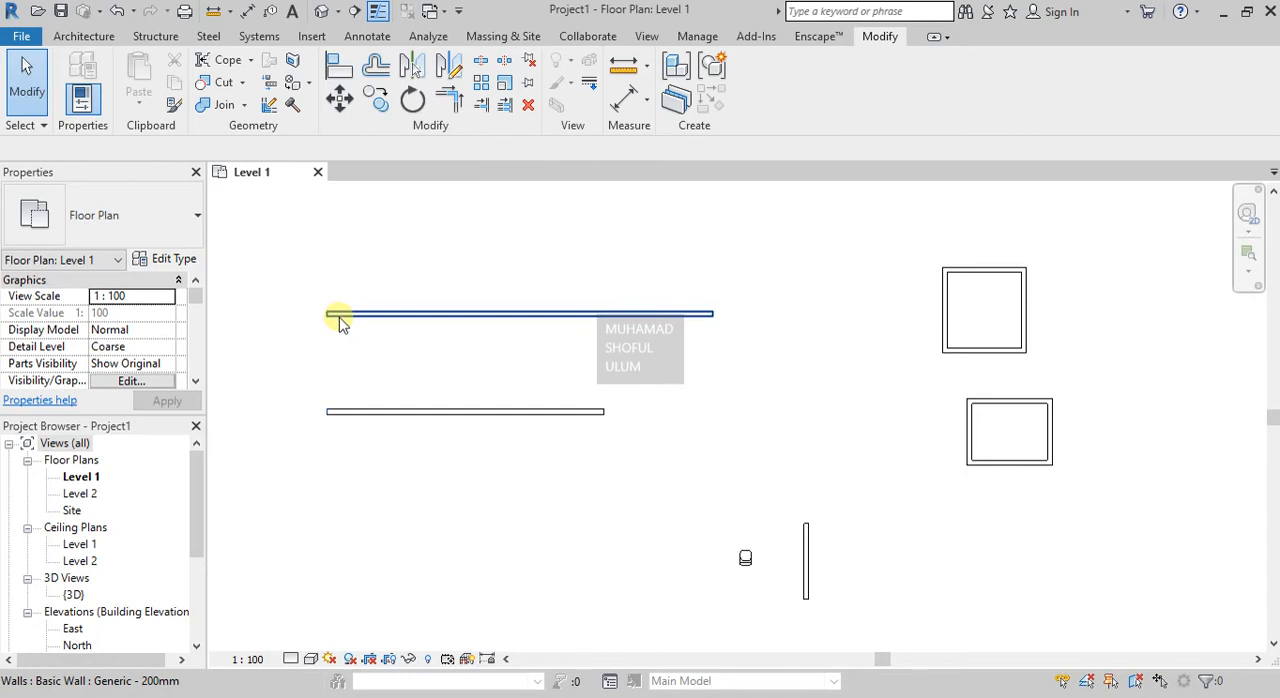
key("ctrl+z")
Make the upper long wall's length dimension permanent and lock it to constrain the wall's length.
left_click(338, 318)
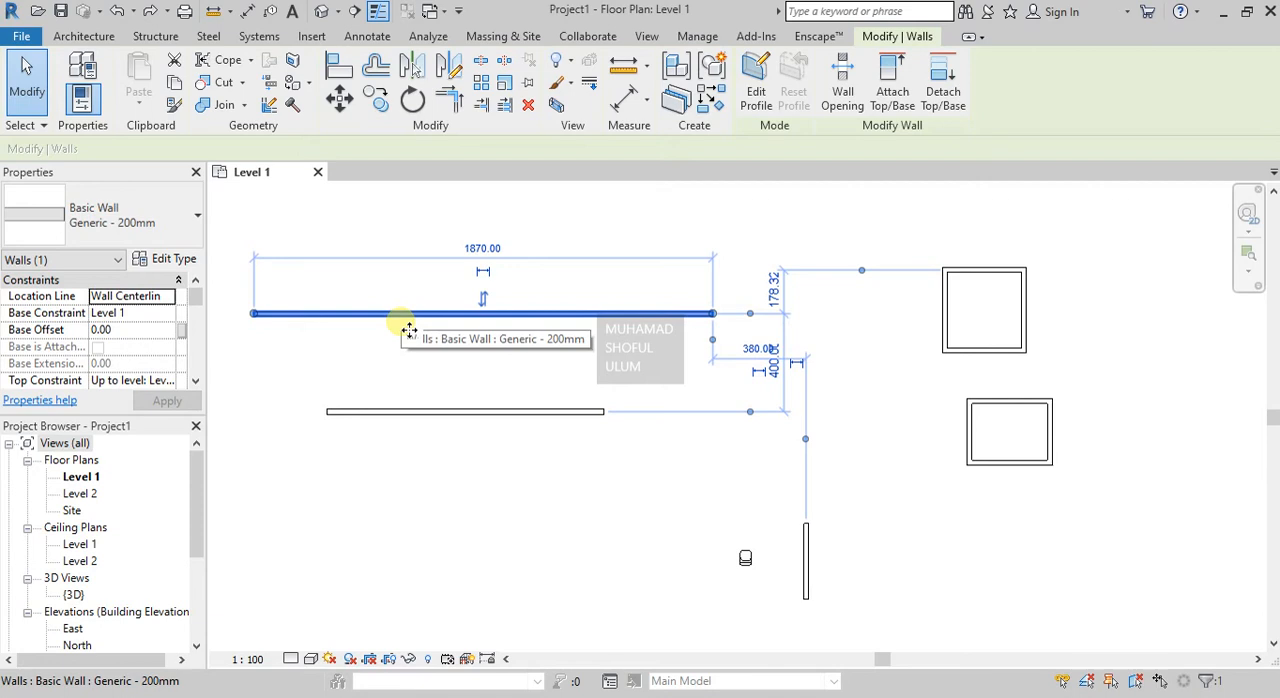
left_click(505, 250)
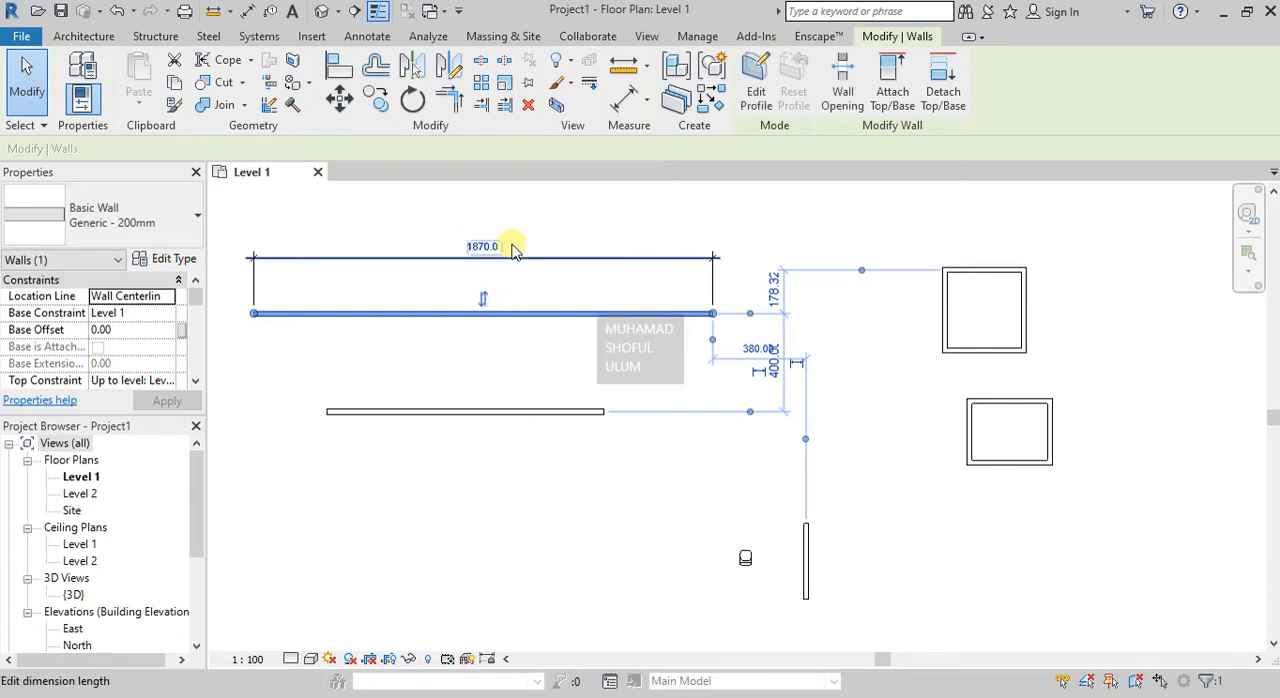
left_click(550, 218)
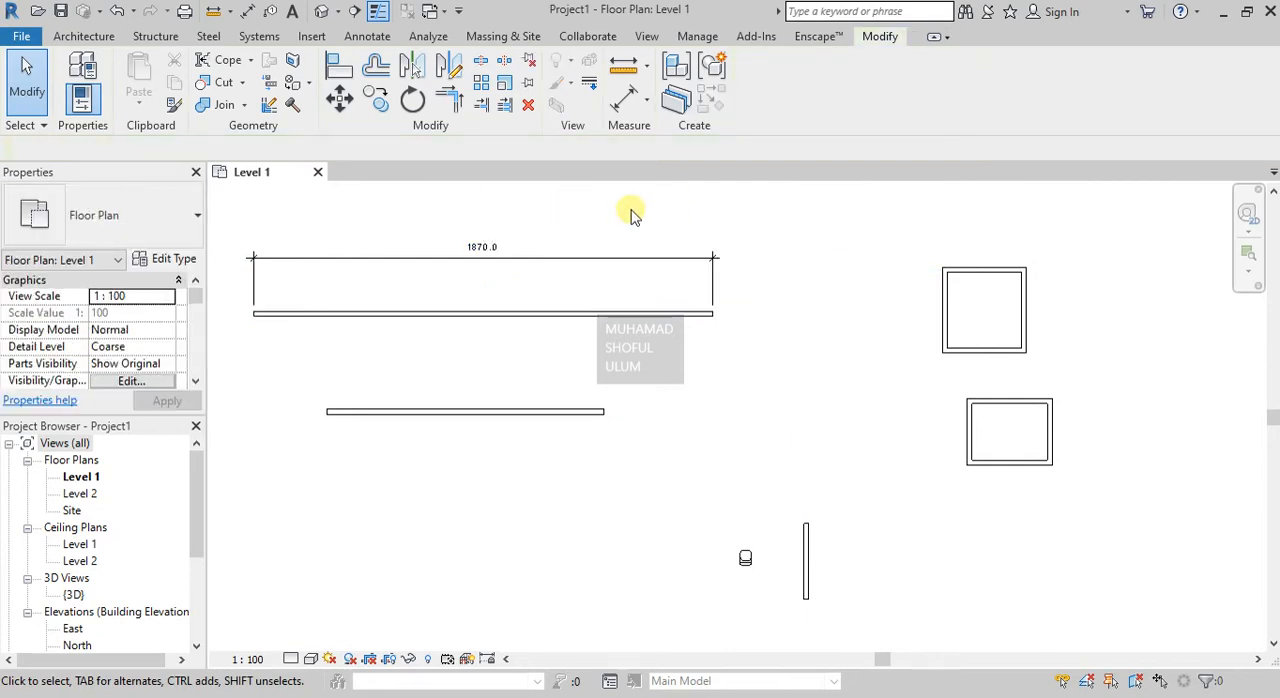
left_click(525, 266)
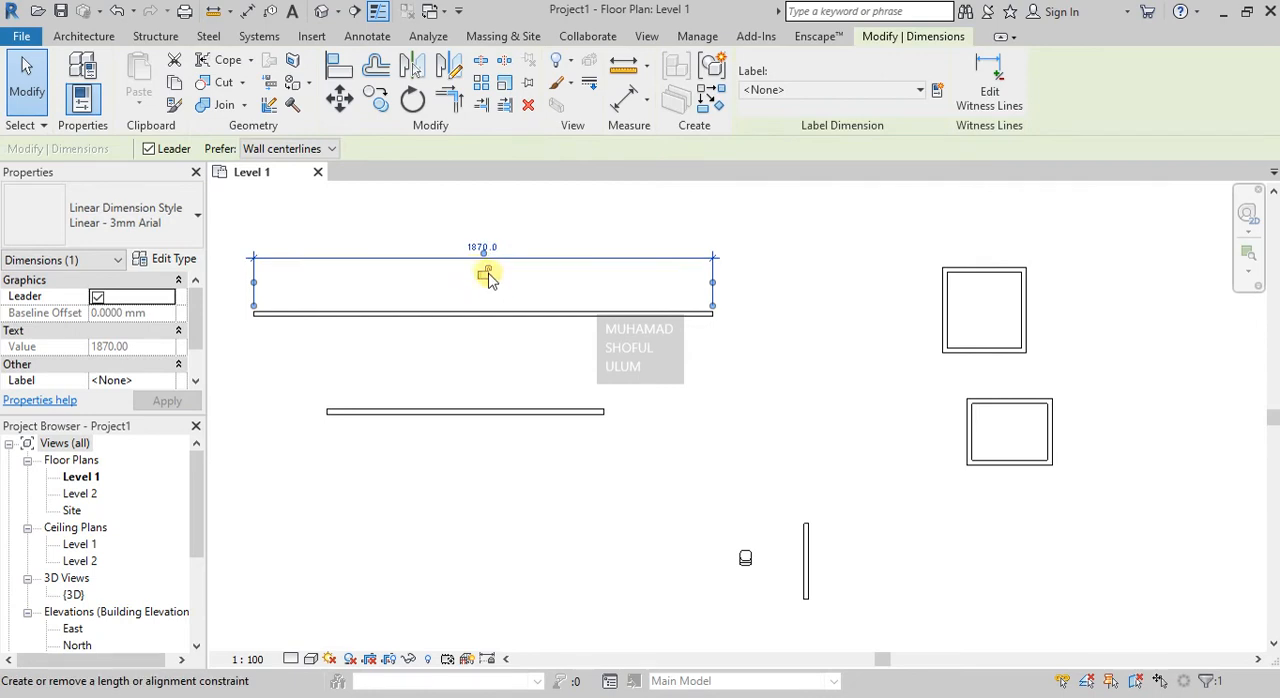
left_click(484, 276)
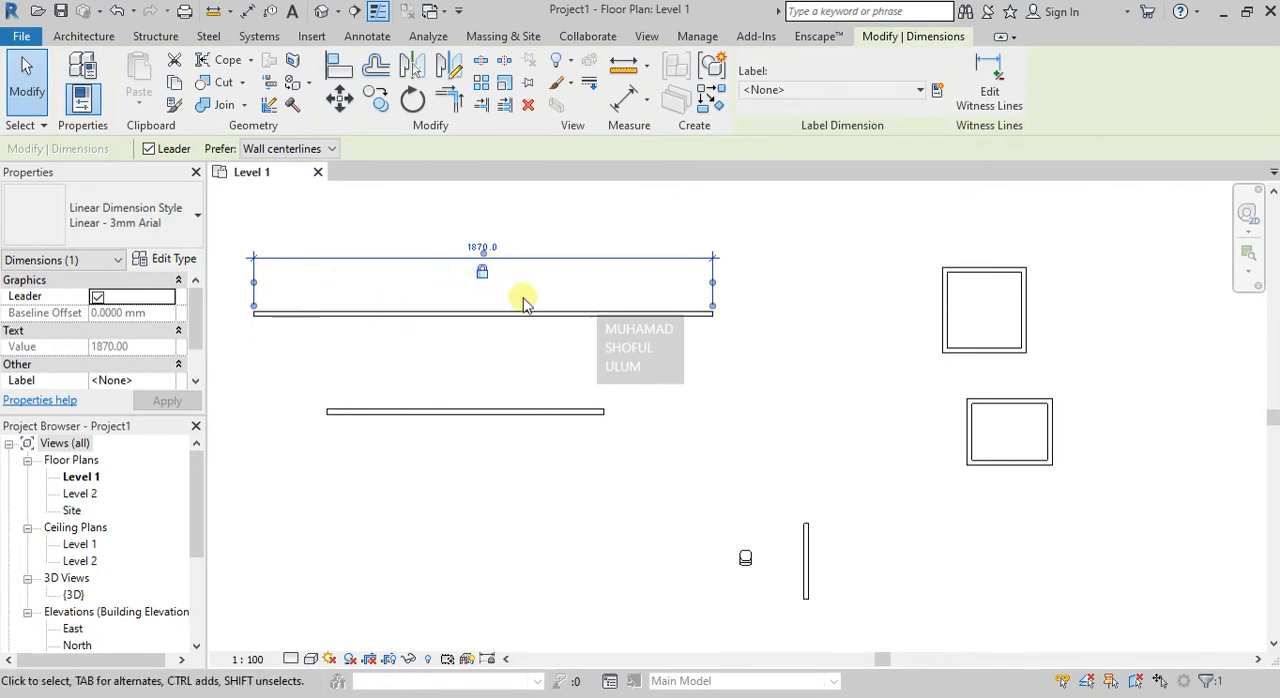
left_click(474, 350)
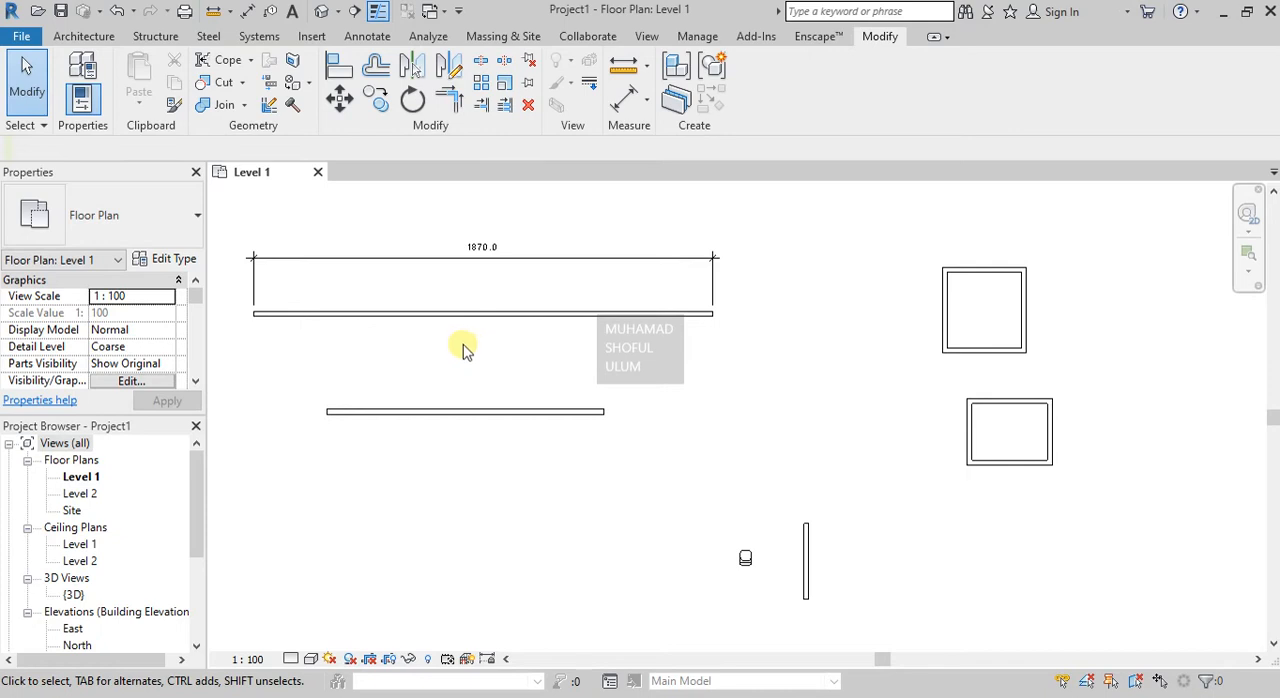
Align the upper long wall's left end with the shorter wall's left end and lock the alignment.
left_click(338, 68)
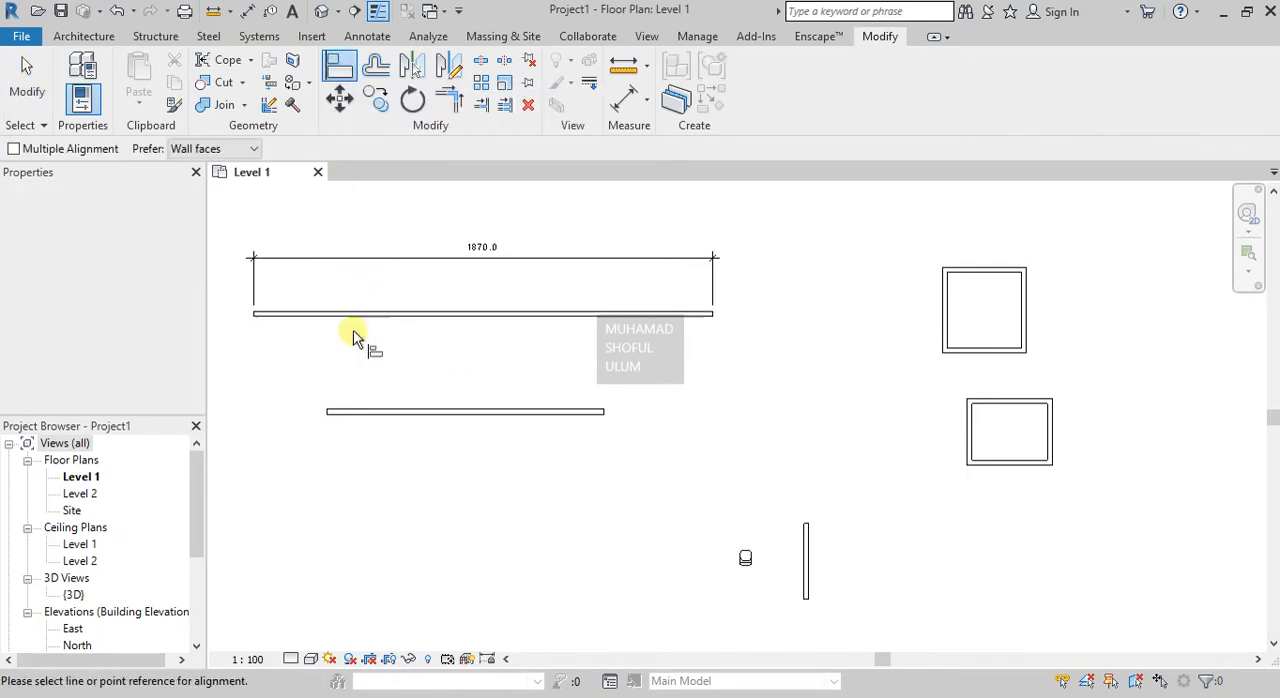
left_click(329, 412)
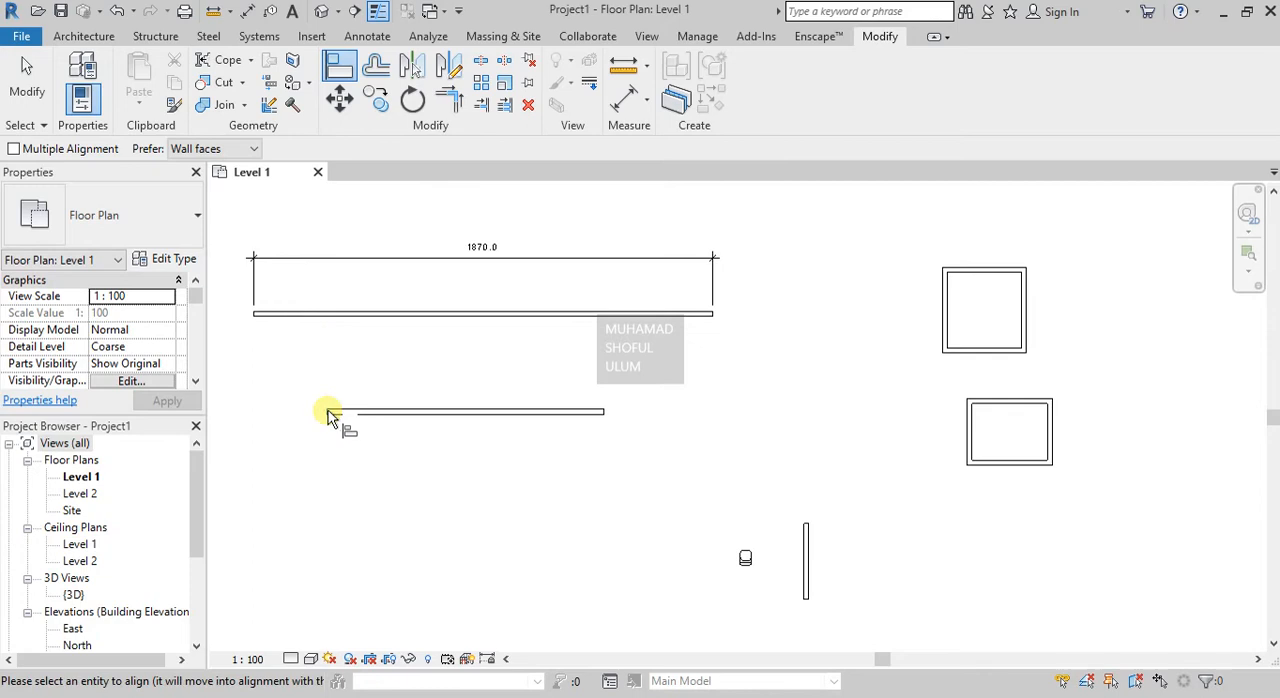
left_click(255, 320)
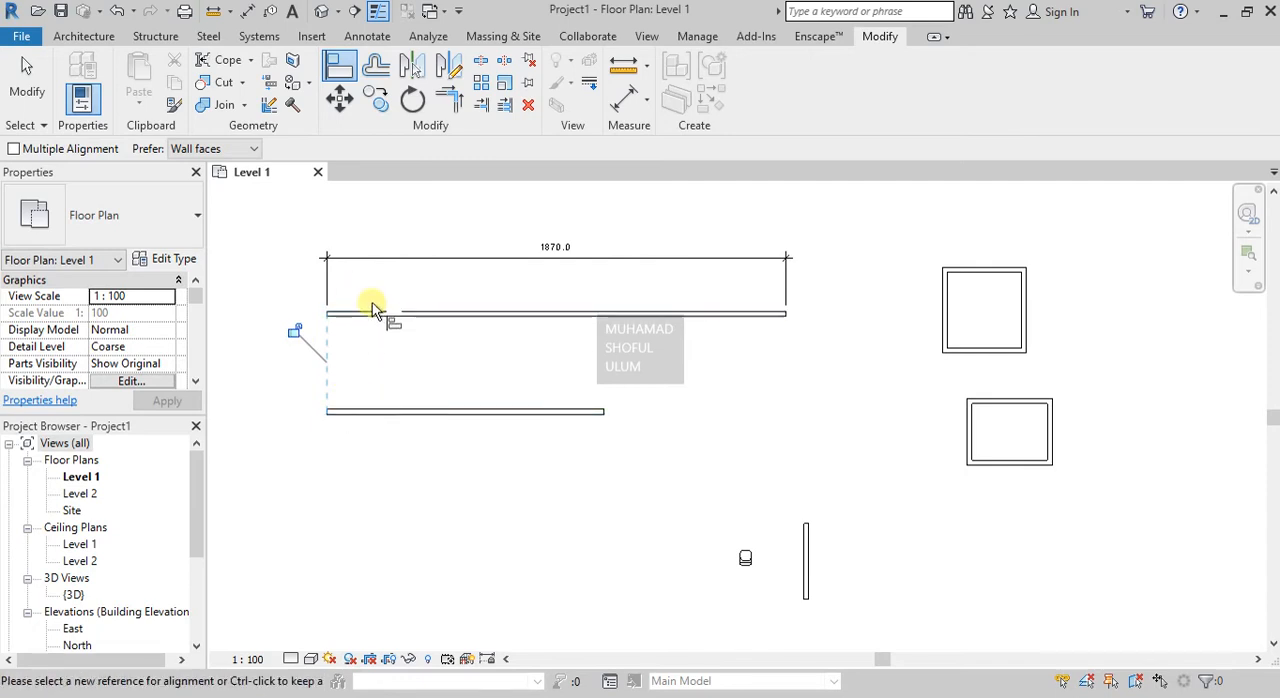
left_click(295, 333)
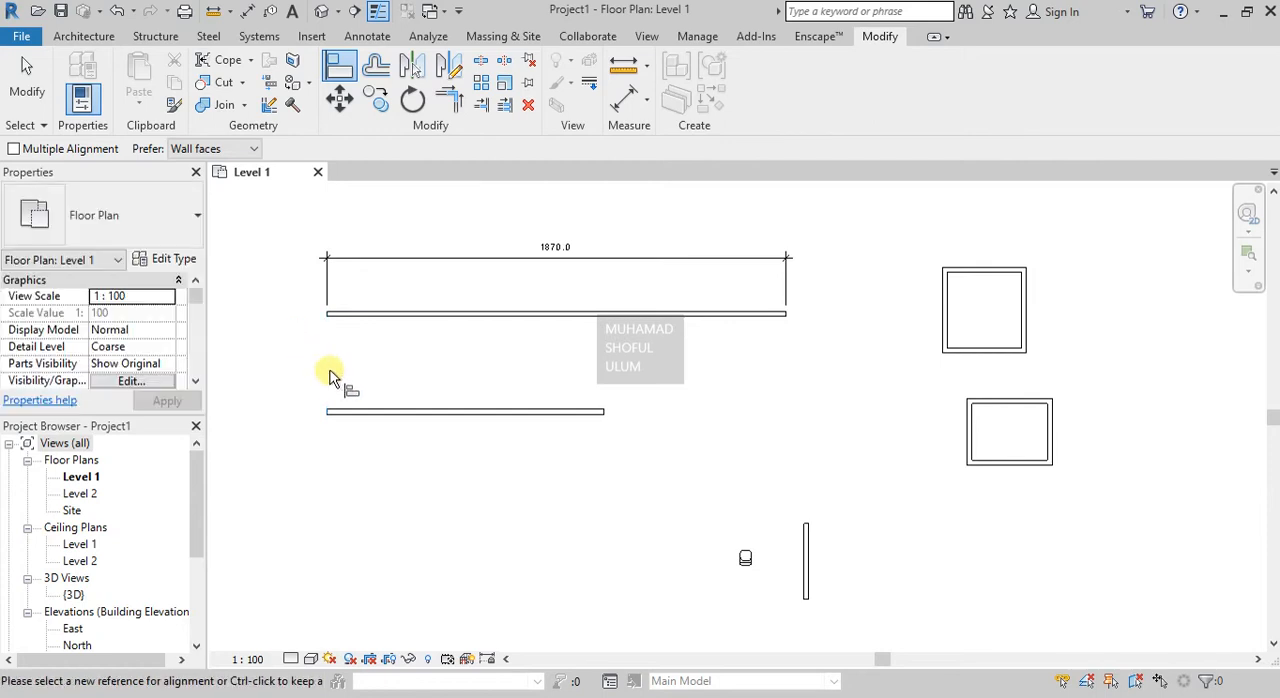
key("Escape")
key("Escape")
Move the shorter wall about 280 to the left together with the upper wall locked to it.
left_click(364, 411)
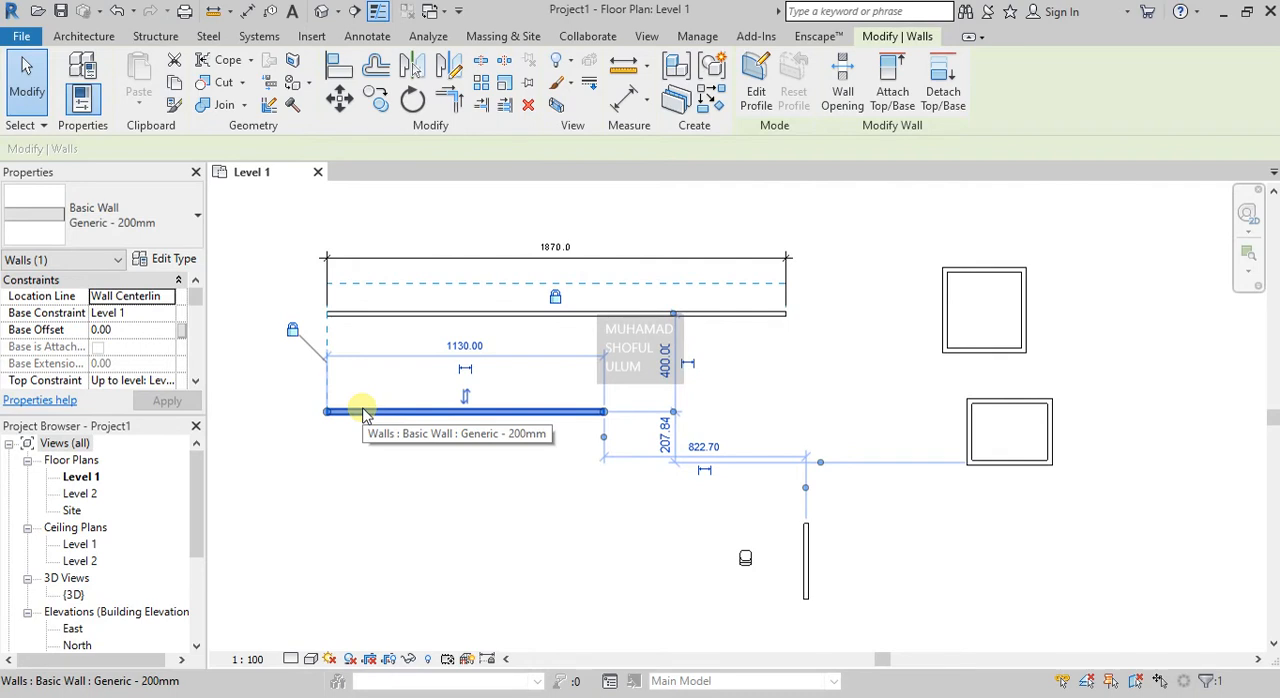
left_click_drag(343, 414, 298, 416)
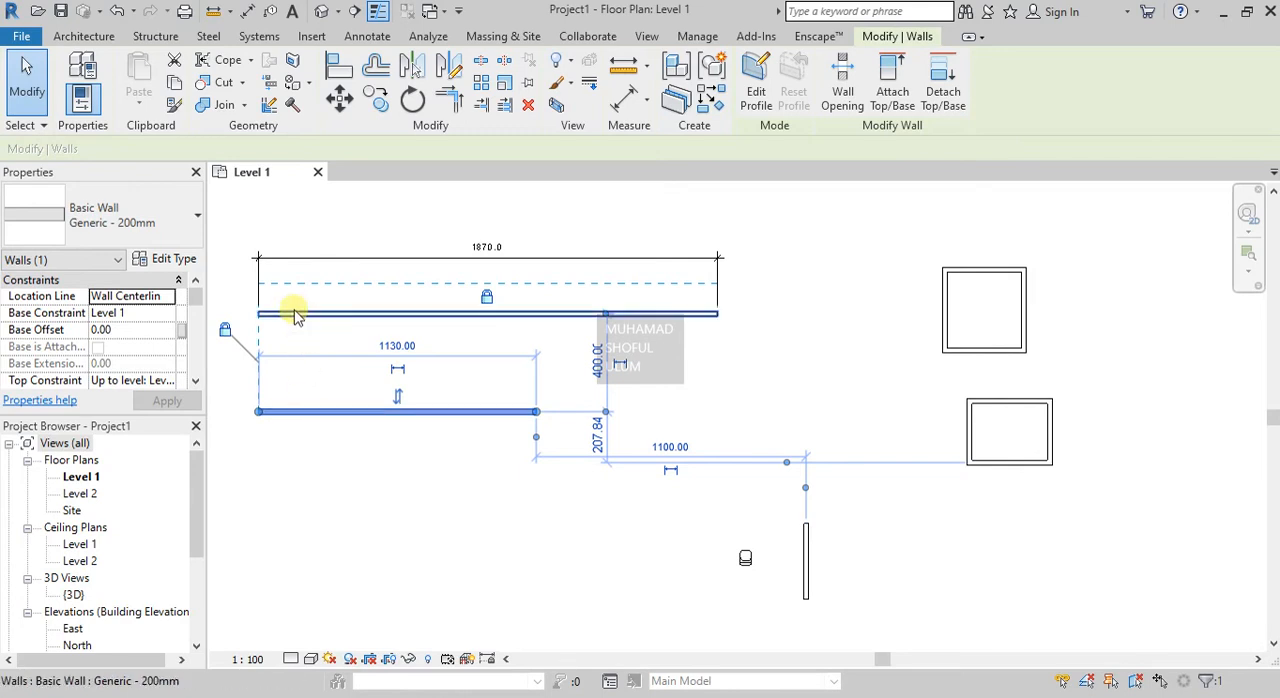
Unlock the alignment between the two horizontal walls and move only the shorter wall about 280 to the right.
left_click(222, 334)
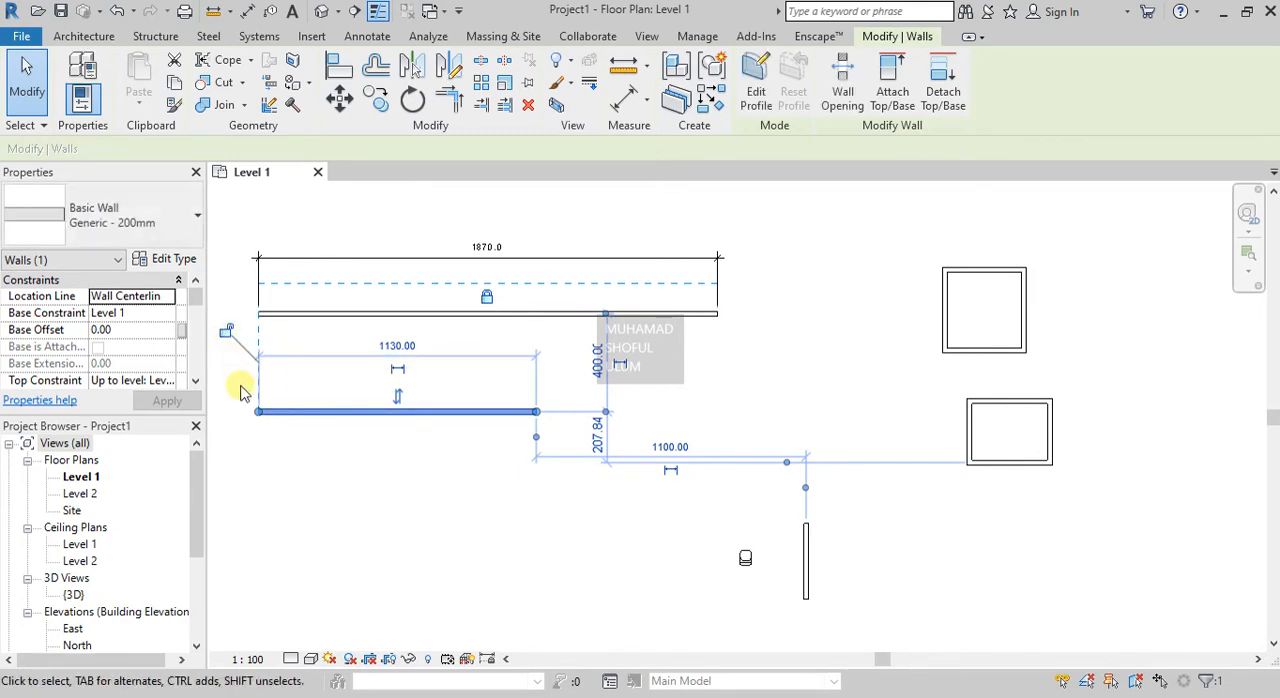
left_click(293, 412)
left_click_drag(301, 417, 370, 421)
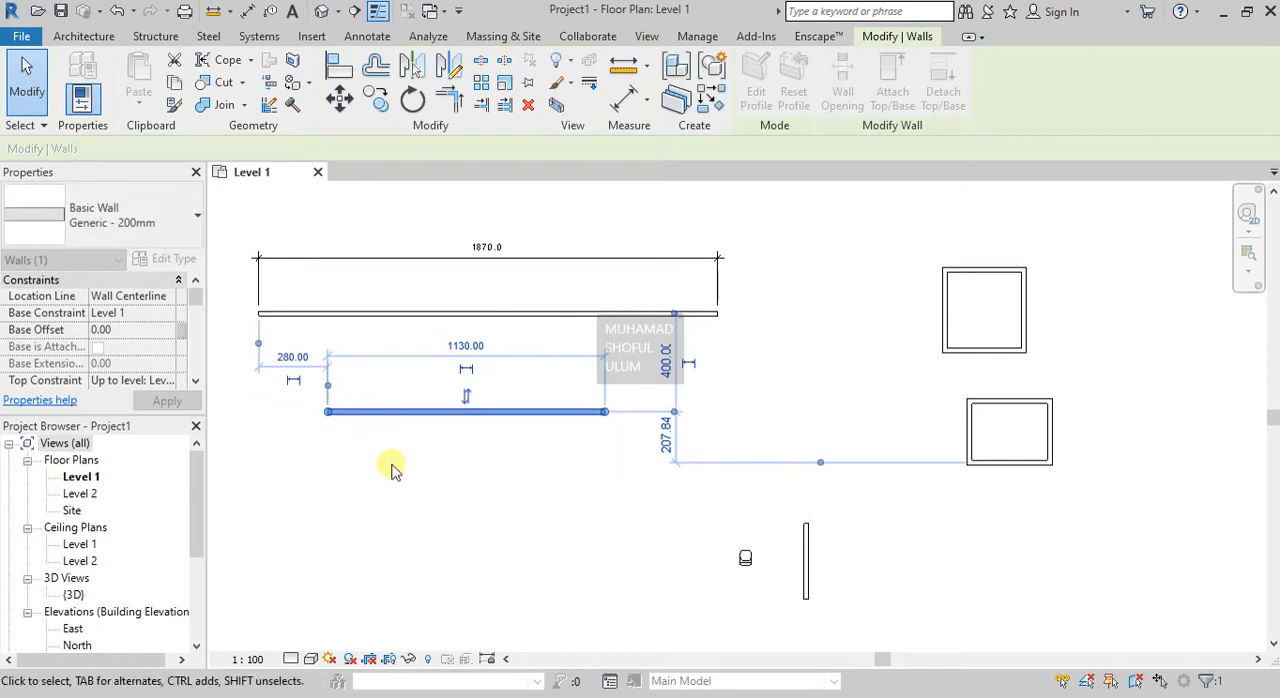
left_click(390, 464)
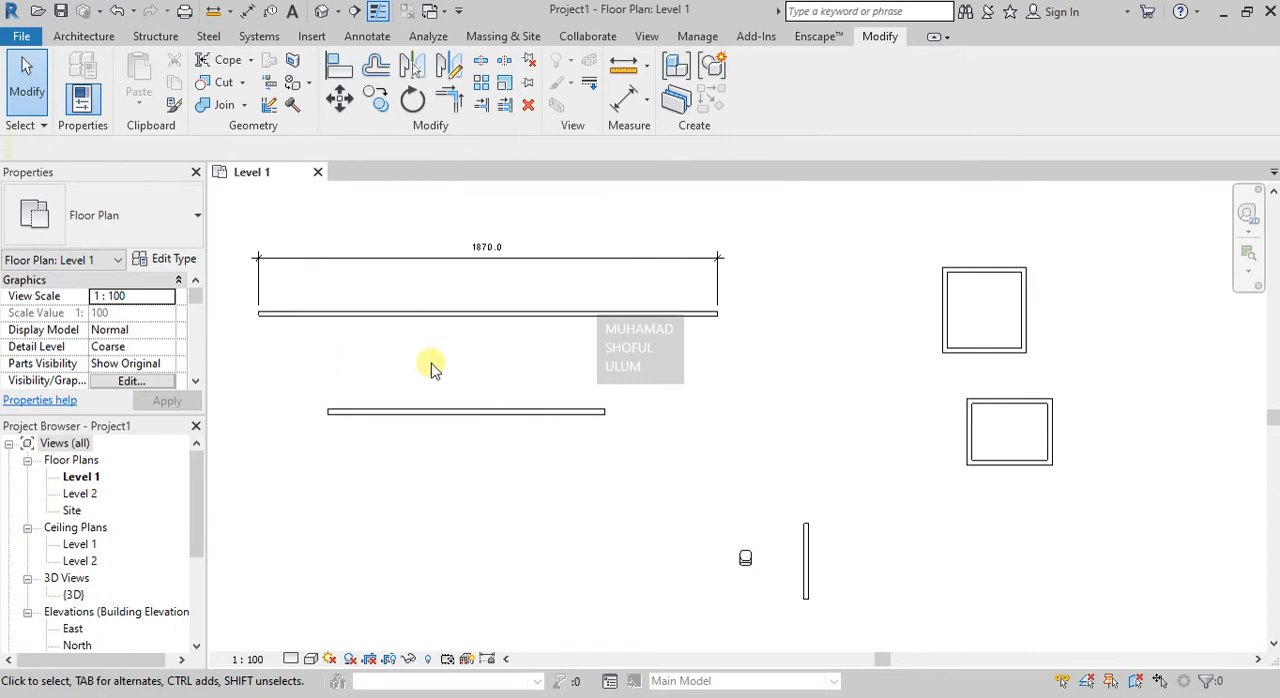
Offset a copy of the upper square room's left wall 500 to the left, using graphical Offset with Copy enabled.
left_click(379, 70)
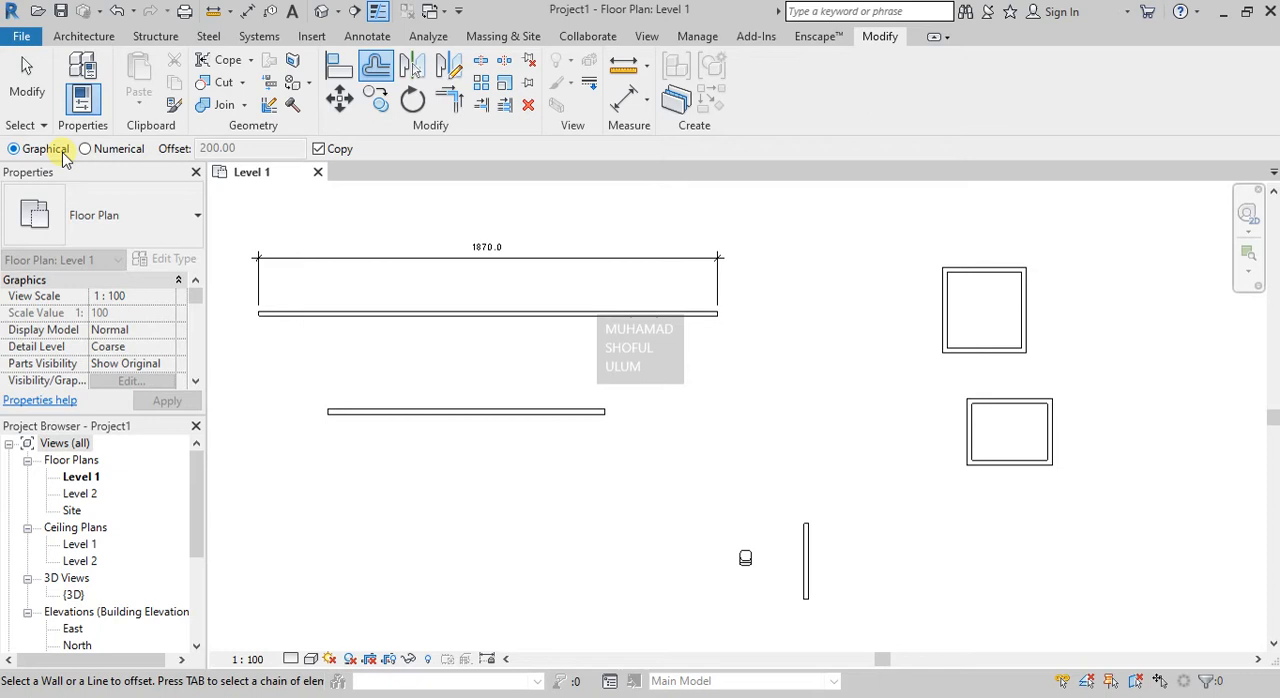
left_click(318, 149)
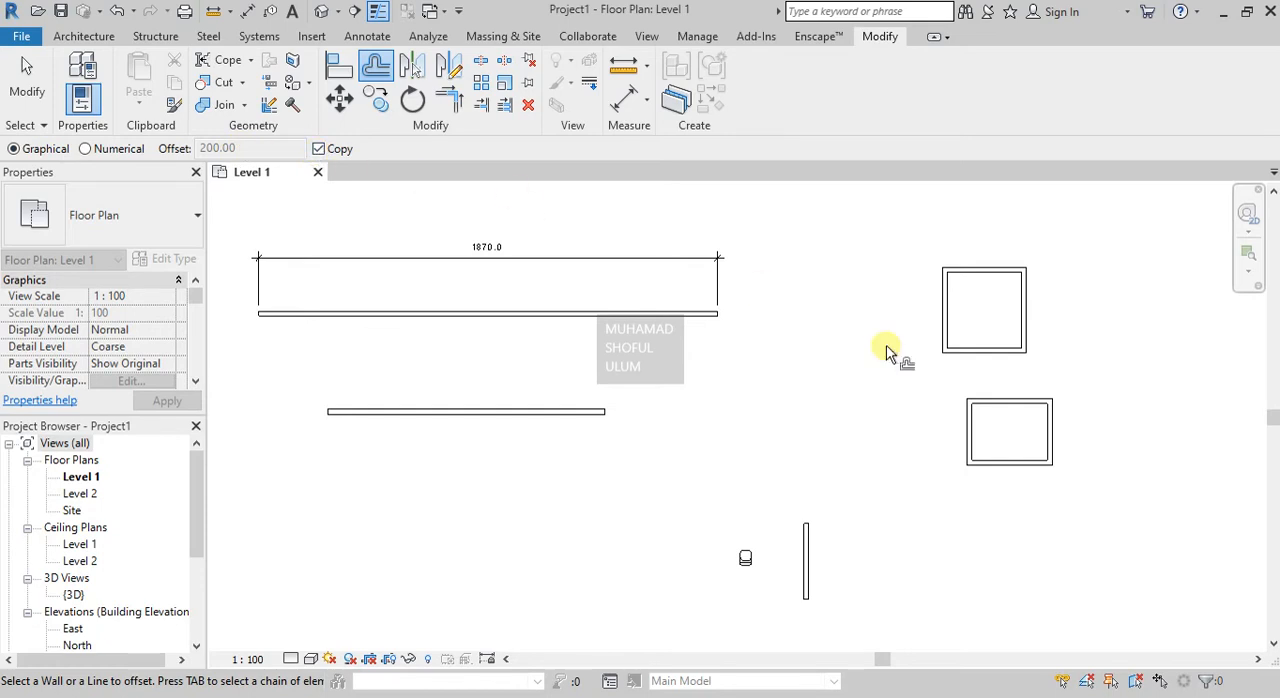
scroll(945, 310, "up", 2)
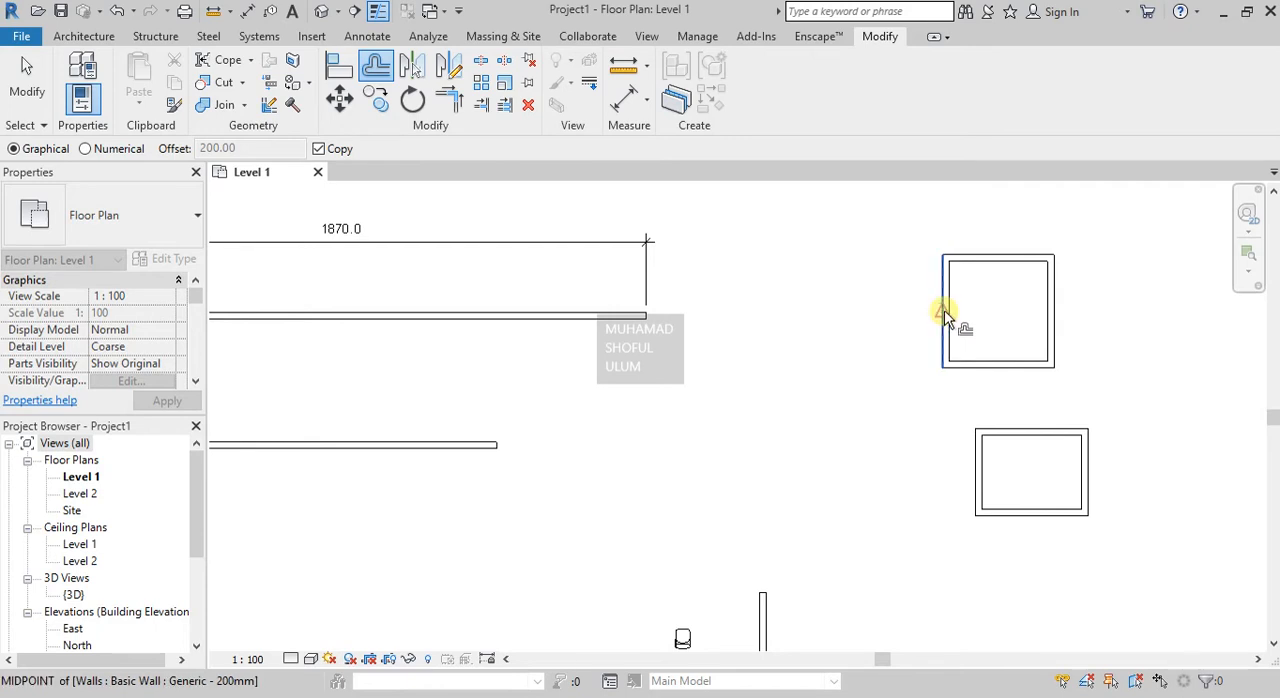
left_click(945, 313)
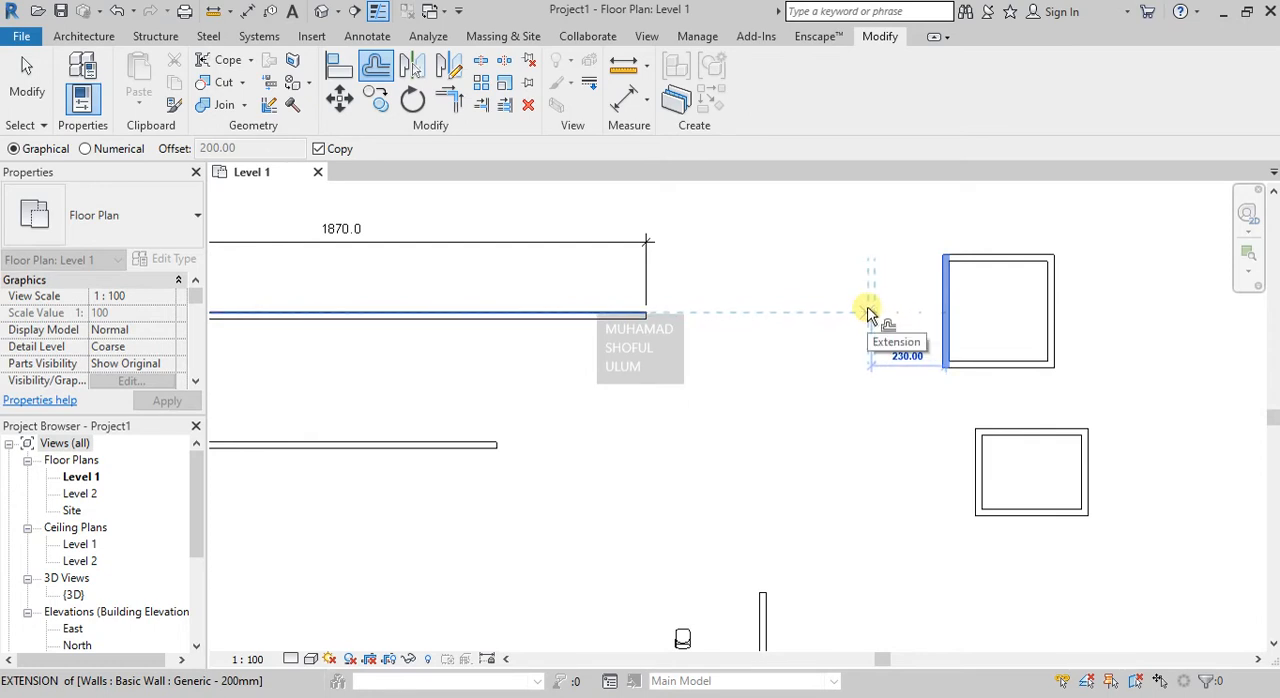
type("500")
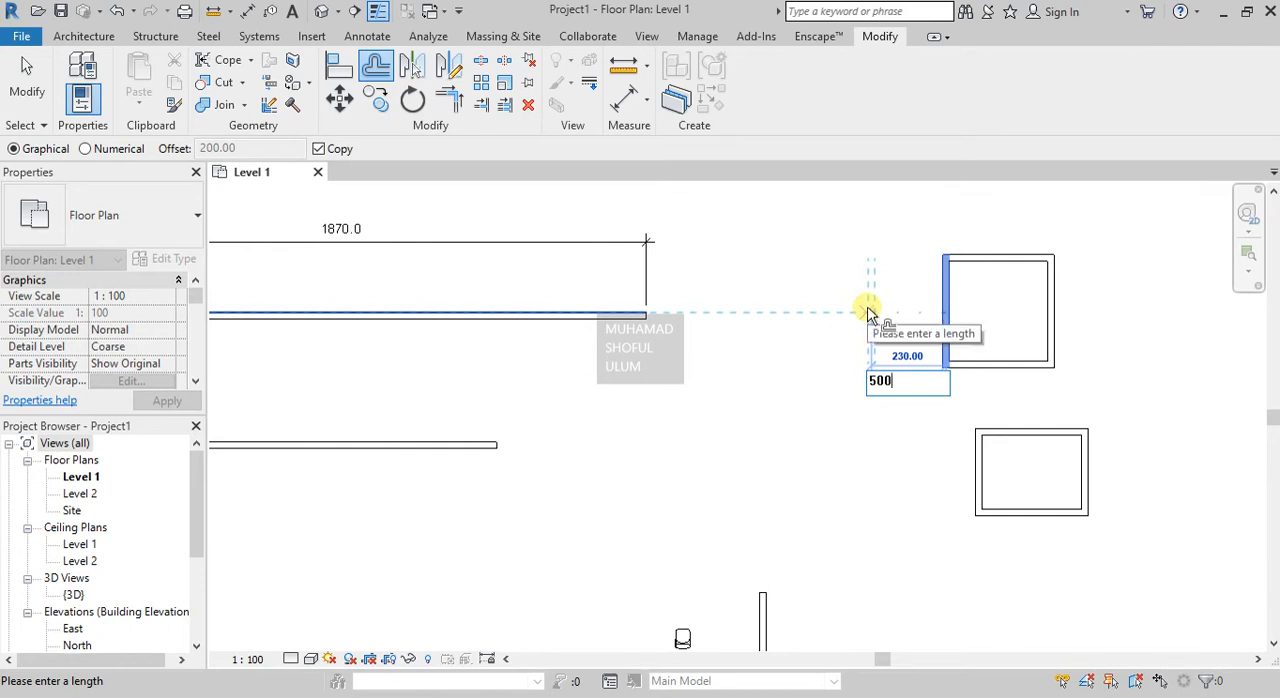
key("Return")
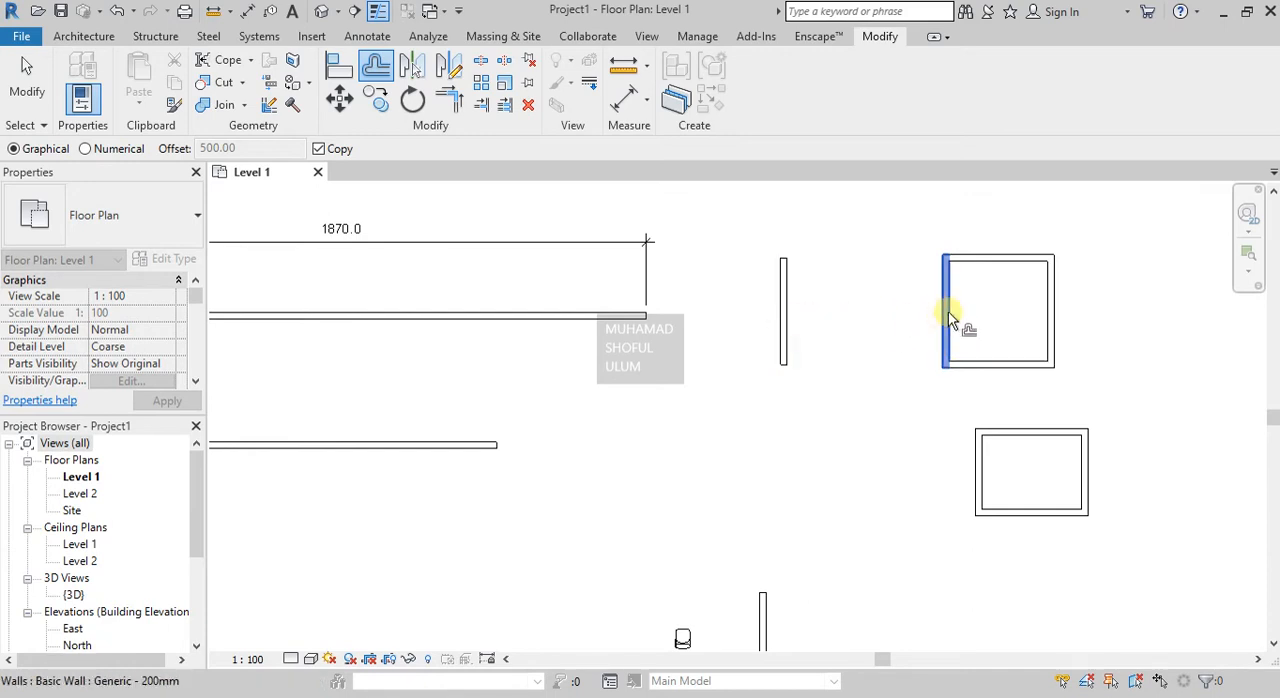
Offset the square room's left wall itself 500 to the left with Copy disabled, and undo that offset.
left_click(330, 152)
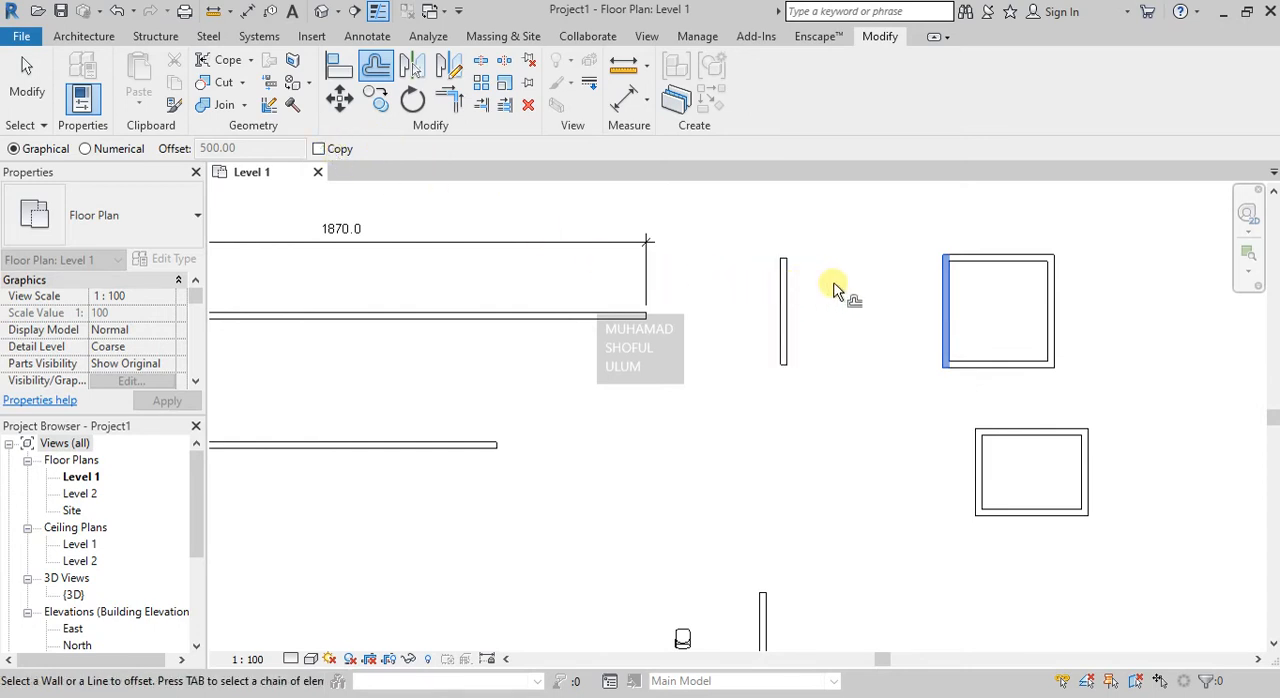
left_click(339, 152)
left_click(340, 152)
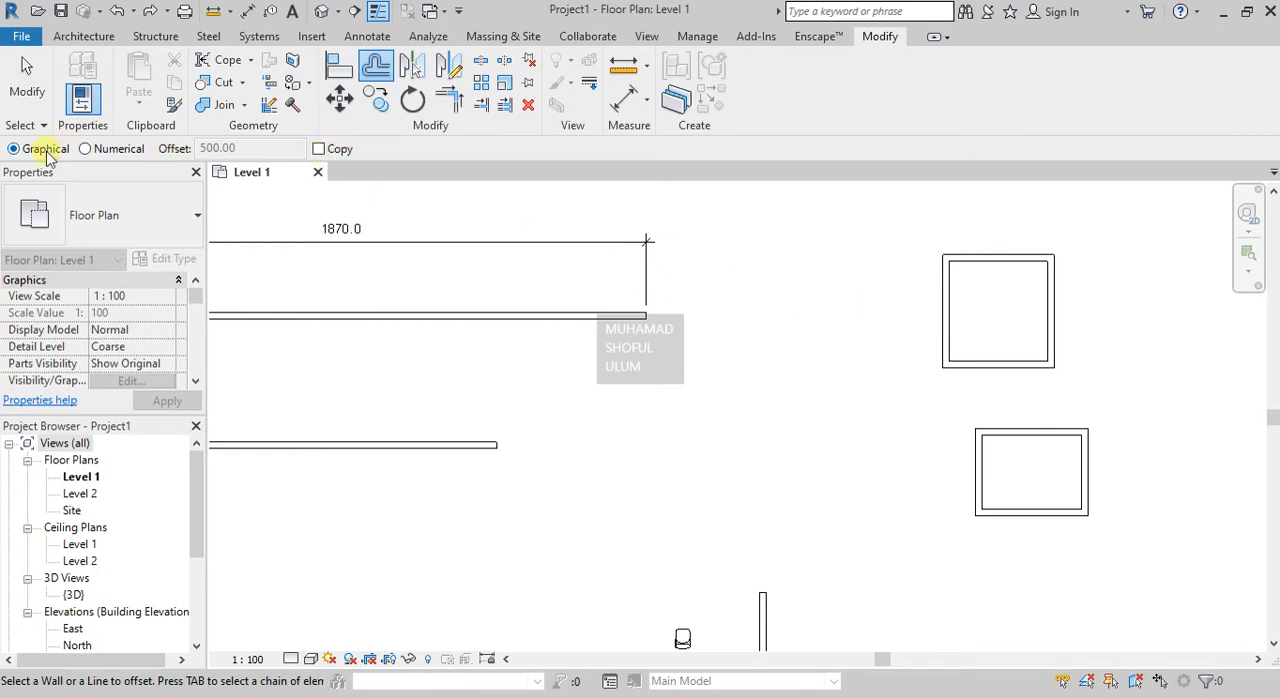
left_click(944, 312)
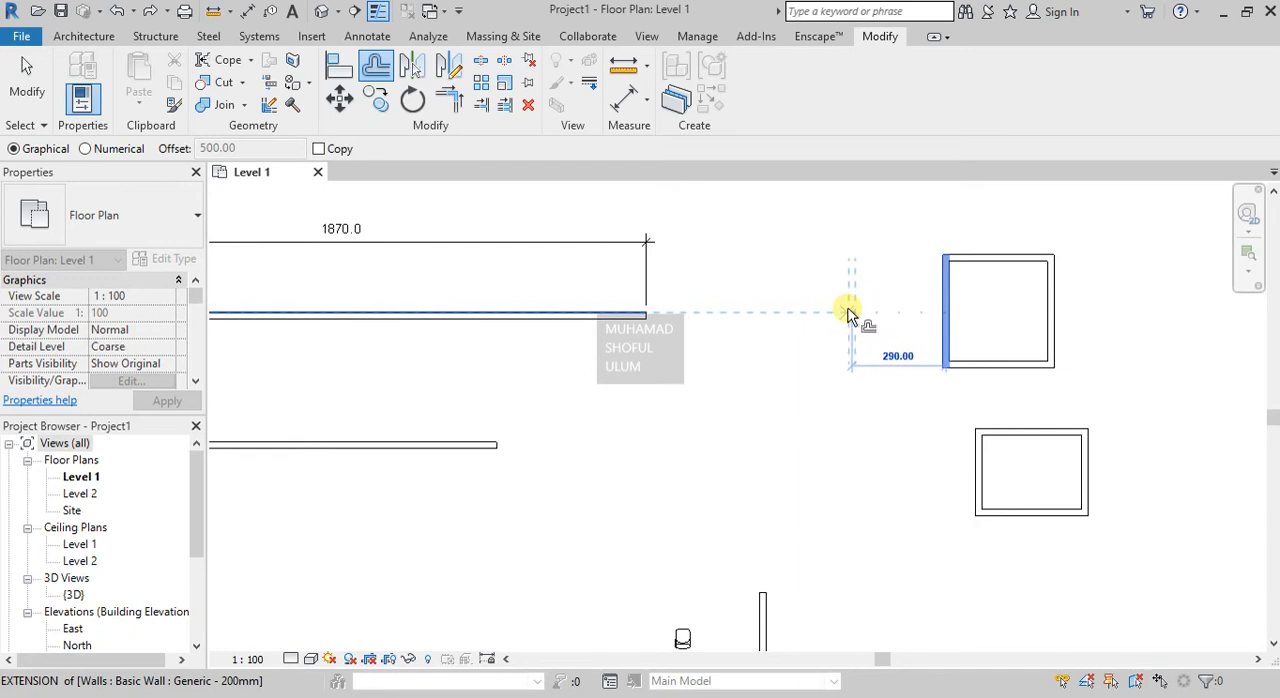
type("500")
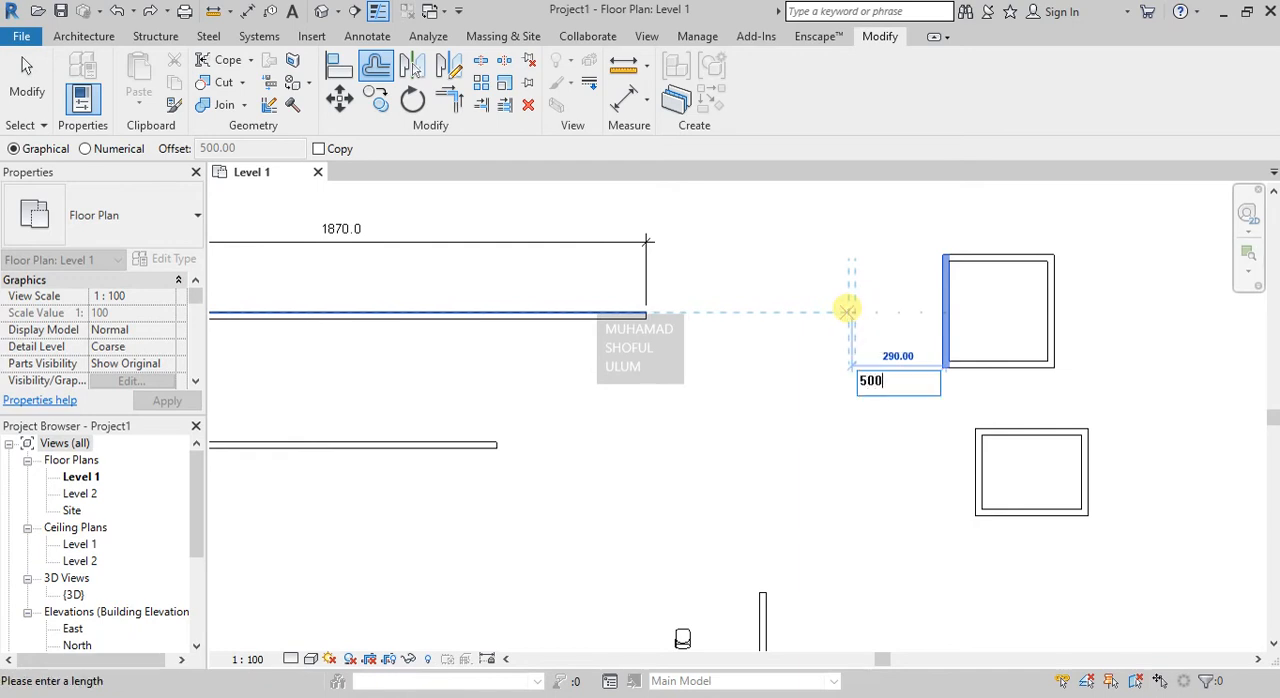
key("Return")
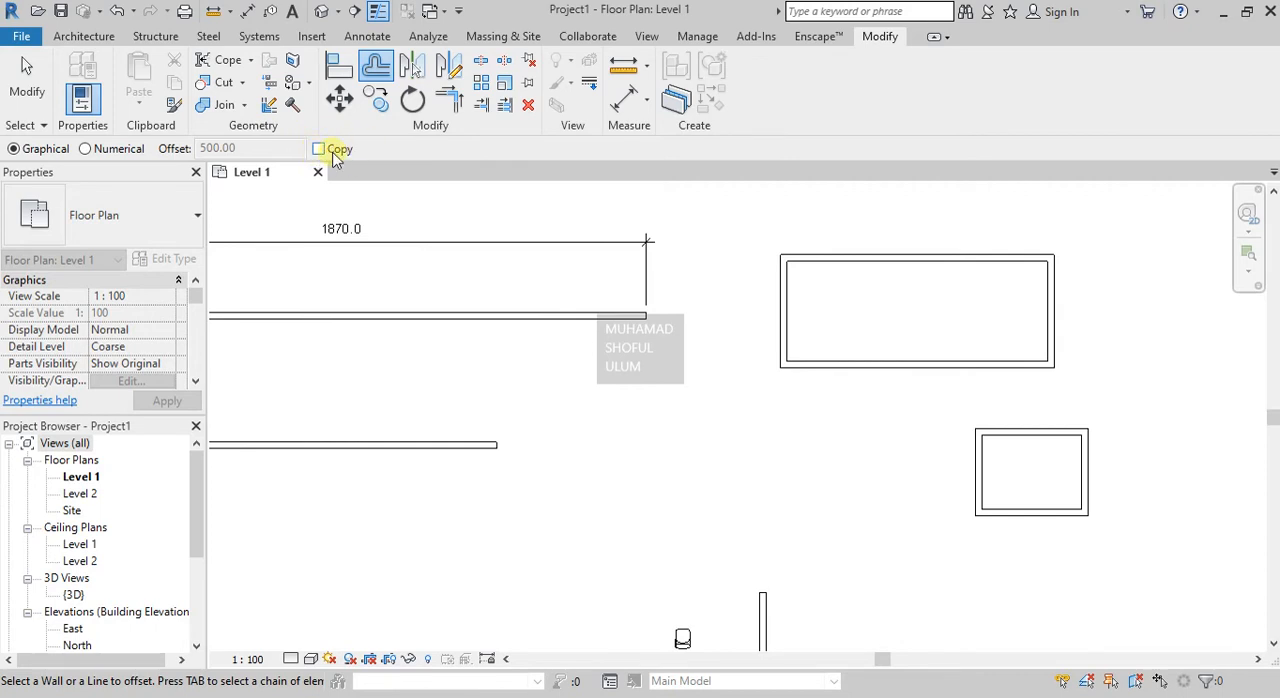
key("ctrl+z")
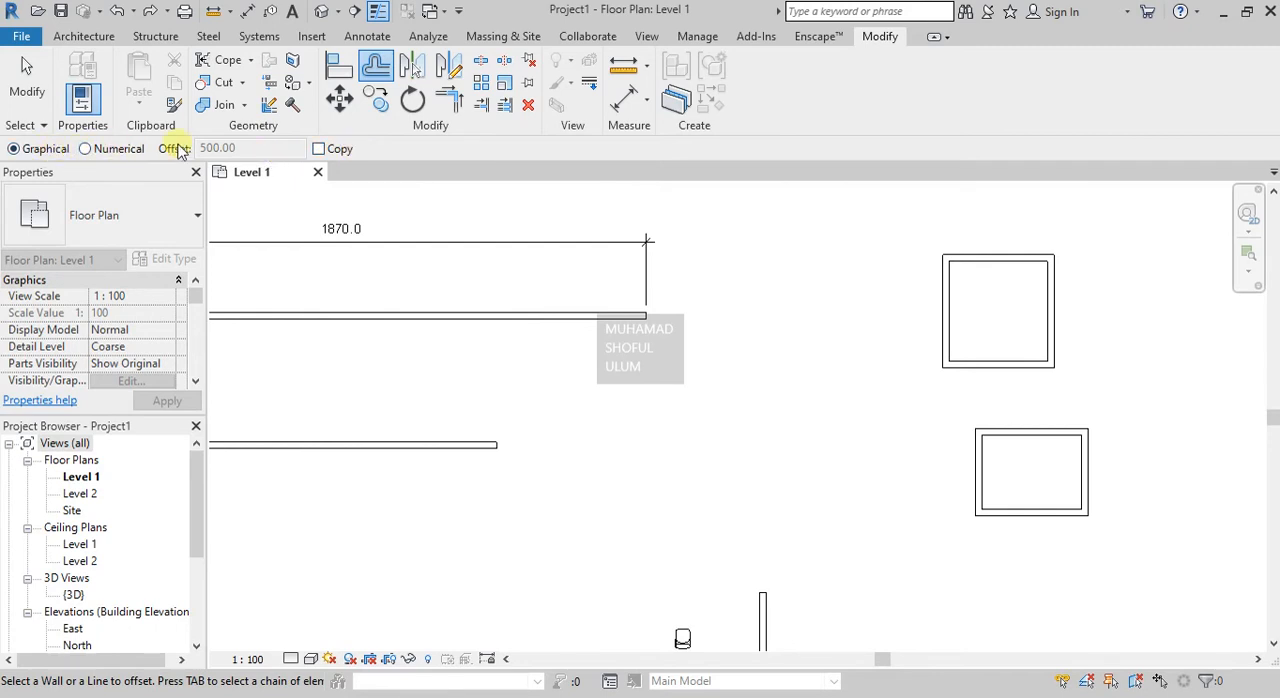
Offset a copy of the upper square room's right wall 100 to the right, using numerical Offset with Copy enabled.
left_click(318, 148)
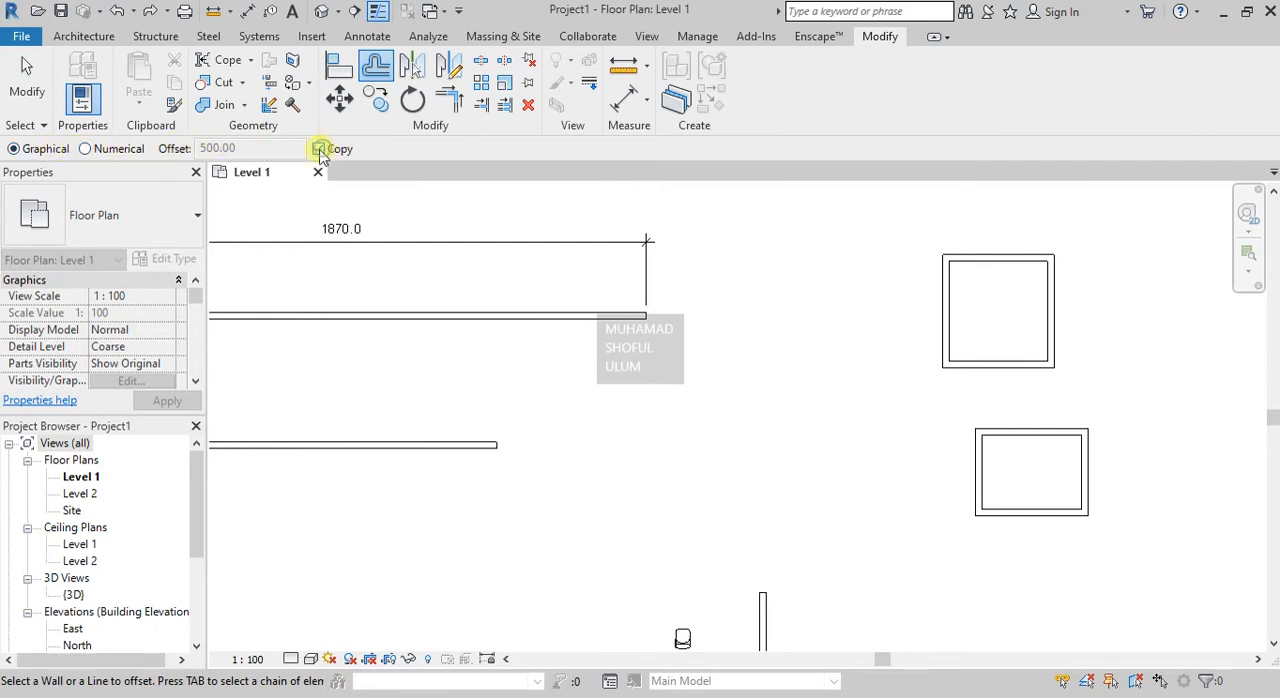
left_click(113, 152)
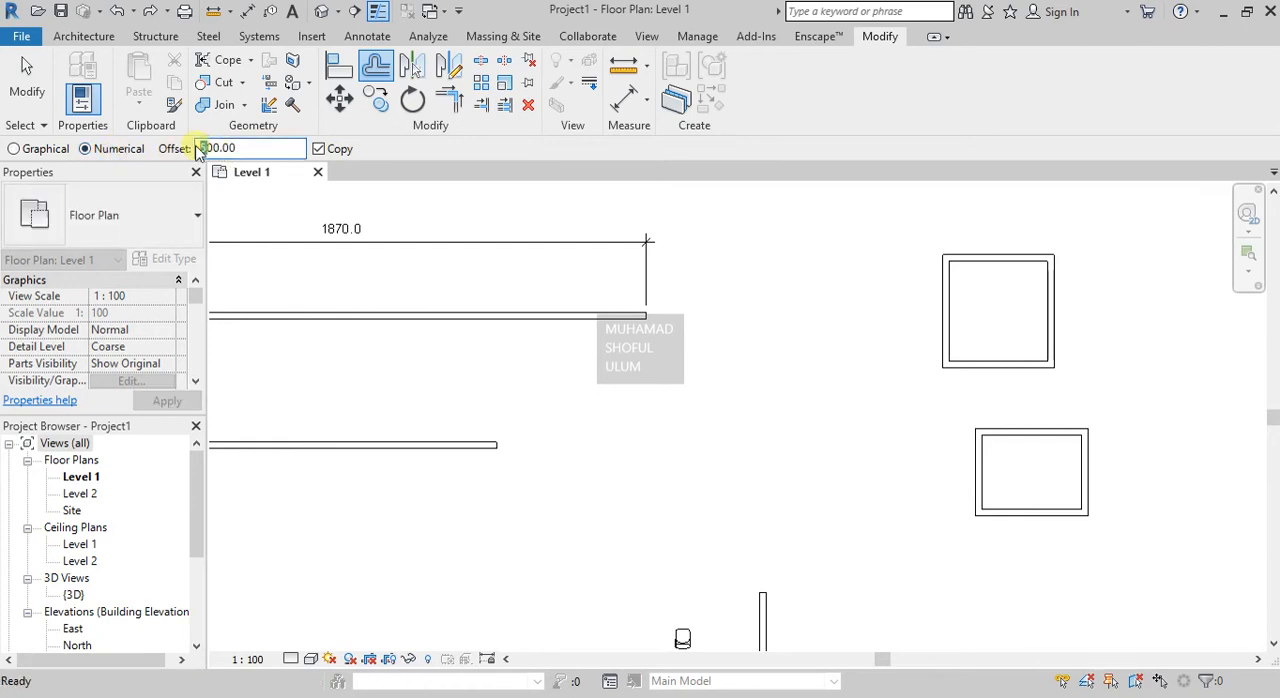
type("10")
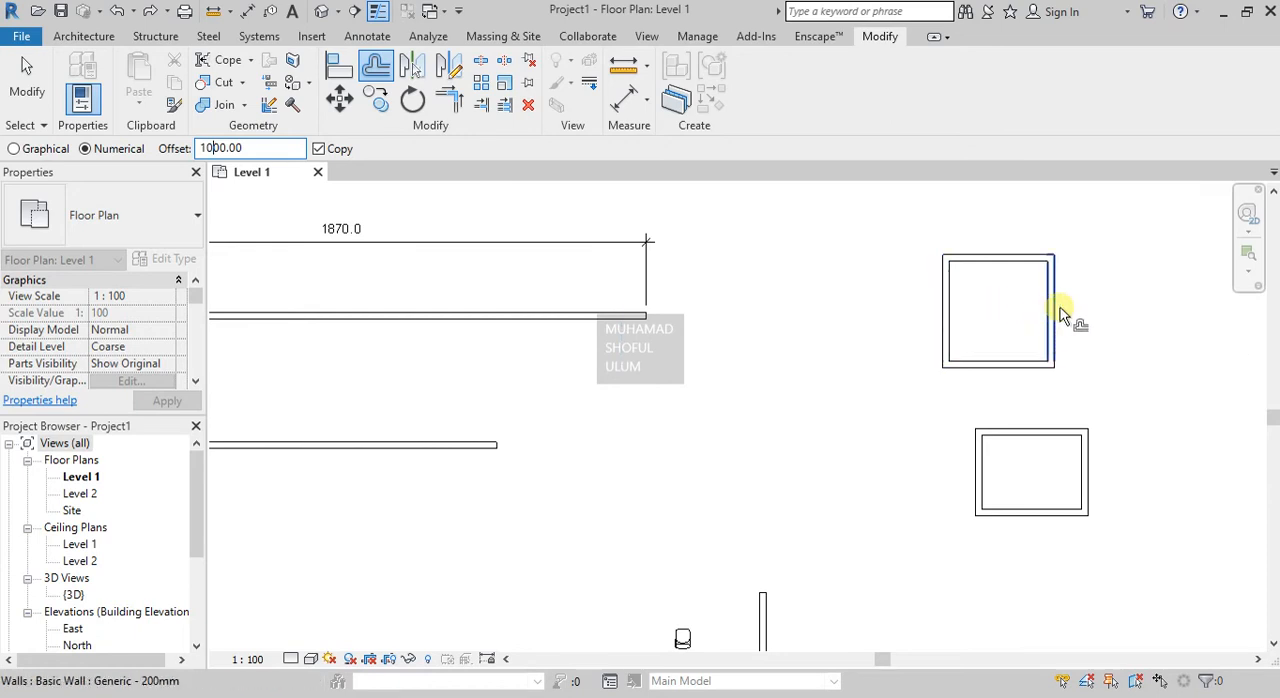
scroll(815, 323, "down", 2)
scroll(686, 329, "down", 1)
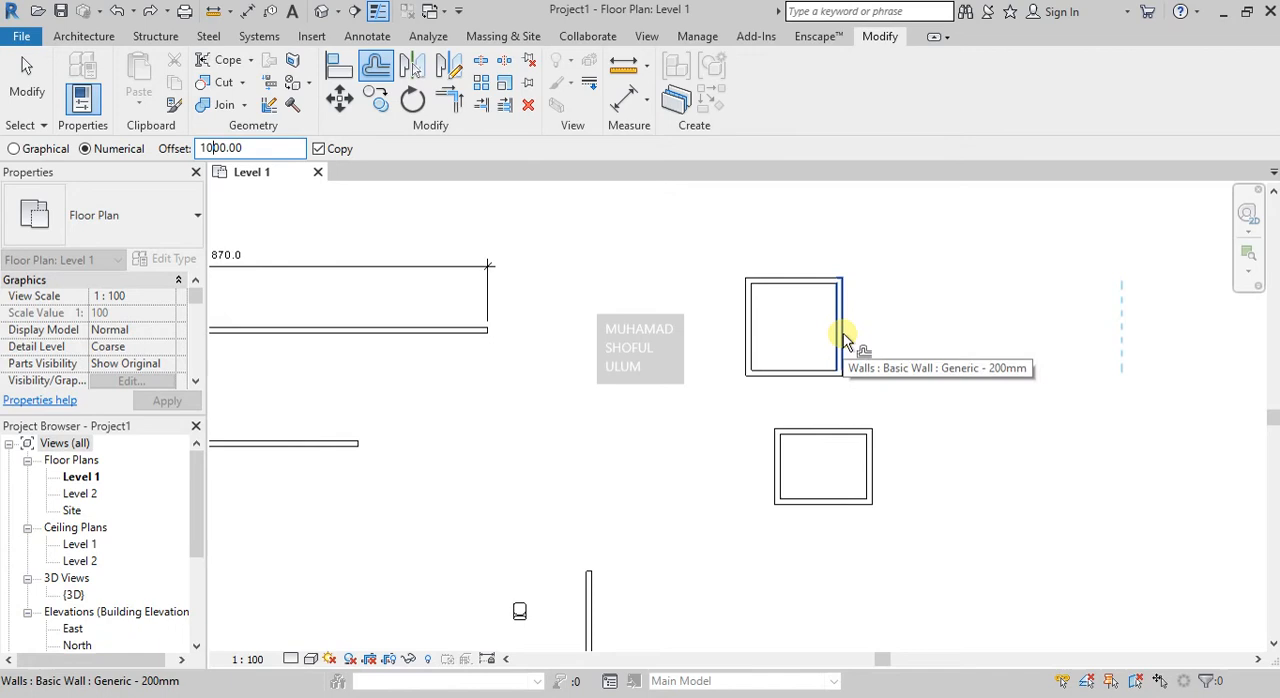
double_click(228, 150)
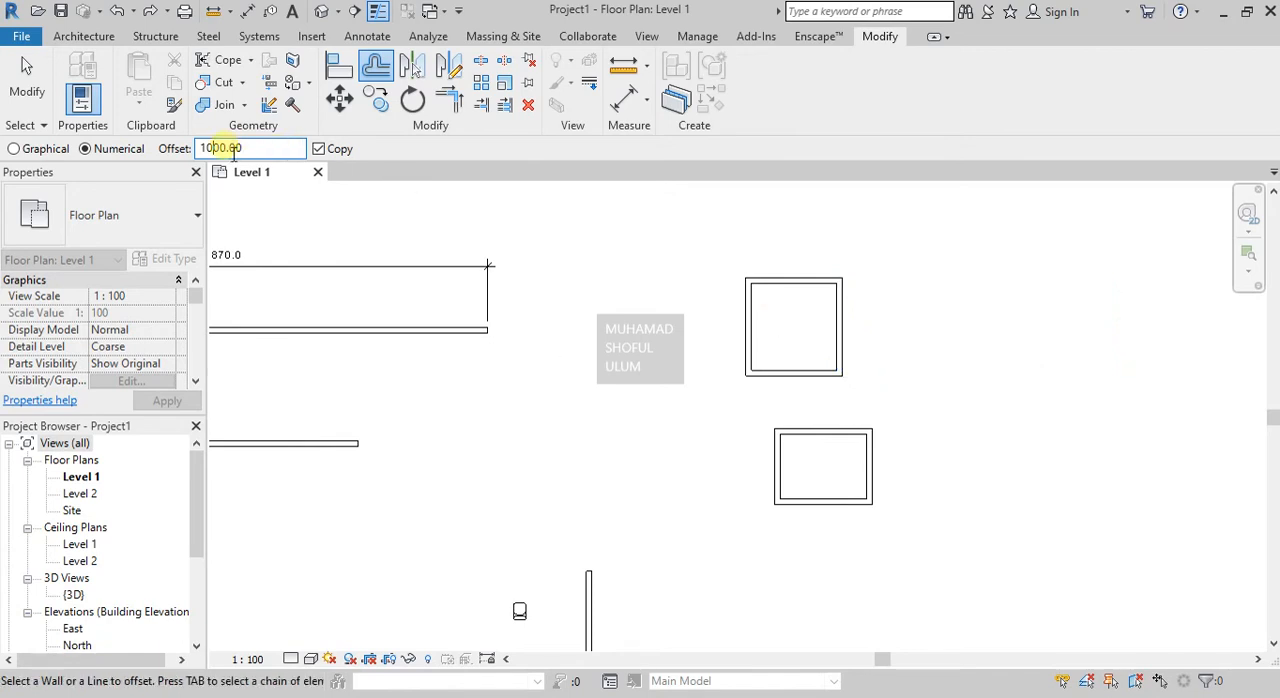
type("100")
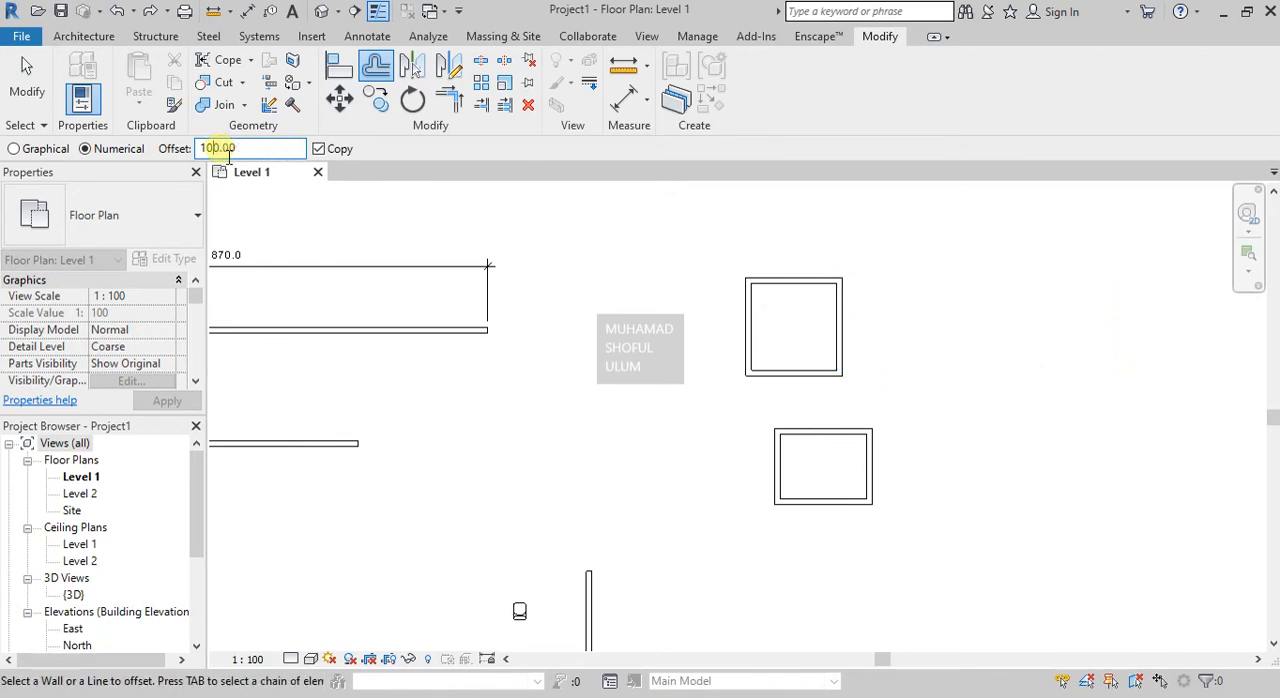
left_click(846, 333)
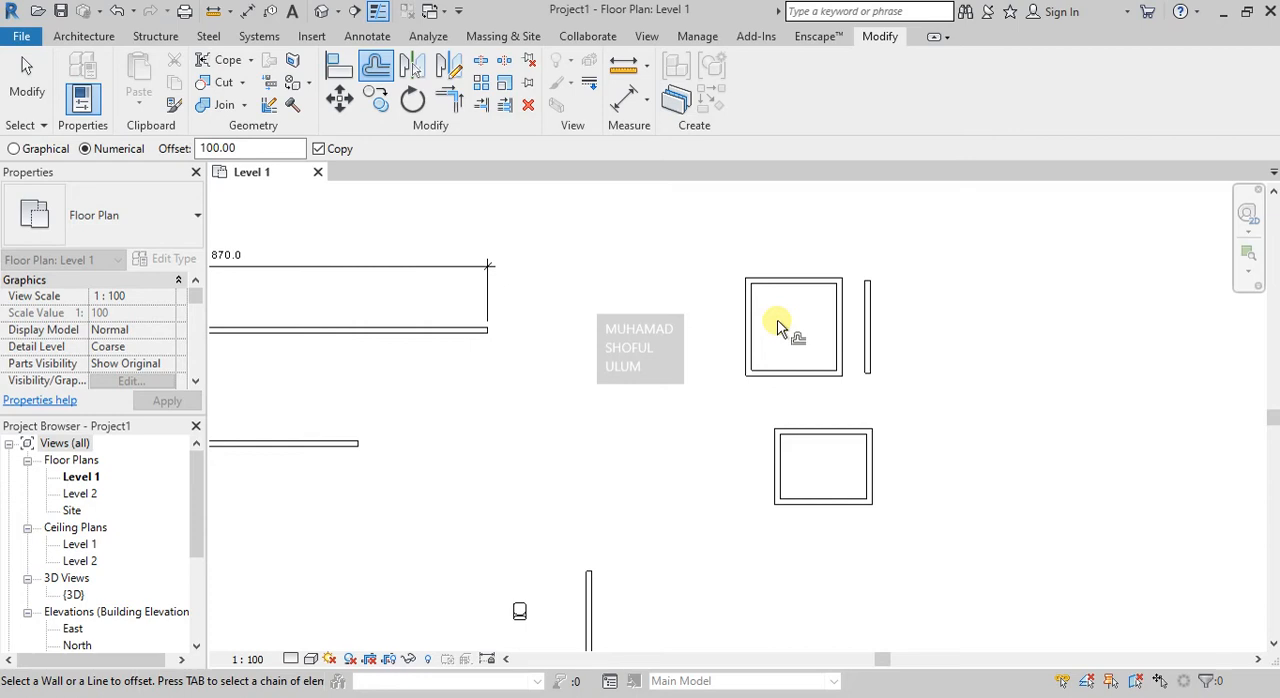
Offset the upper room's left wall itself 100 to the left, using numerical Offset with Copy disabled.
left_click(317, 149)
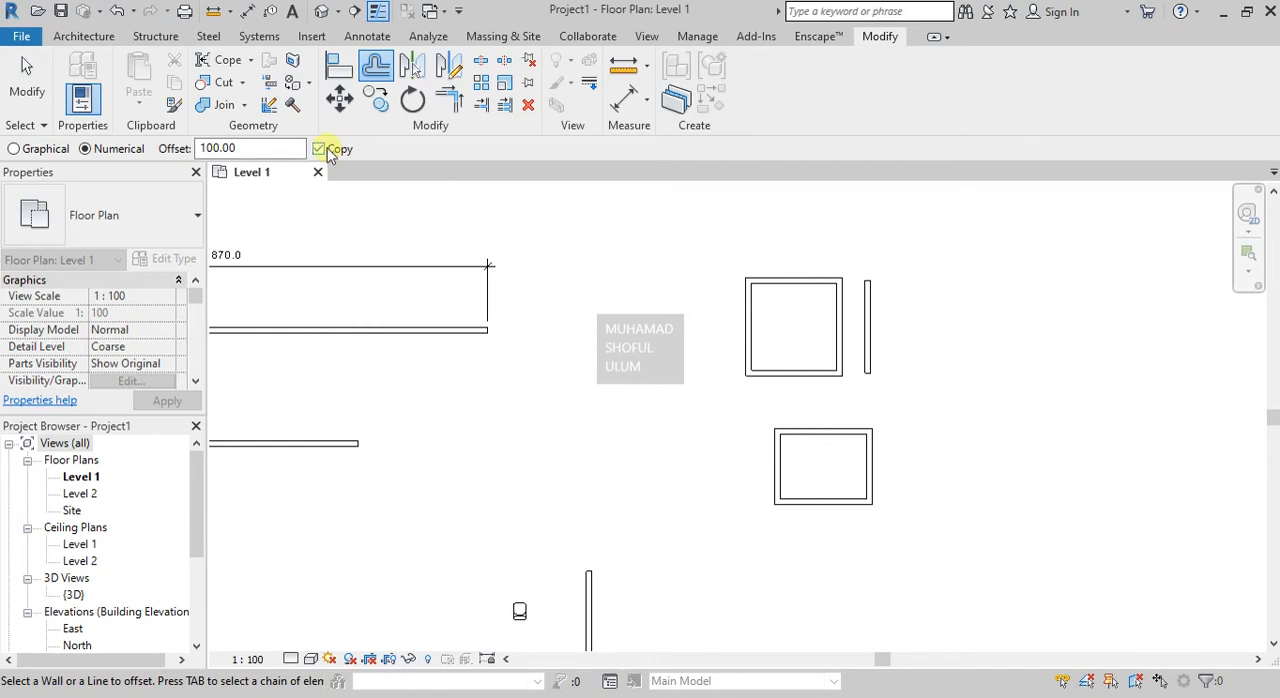
left_click(748, 330)
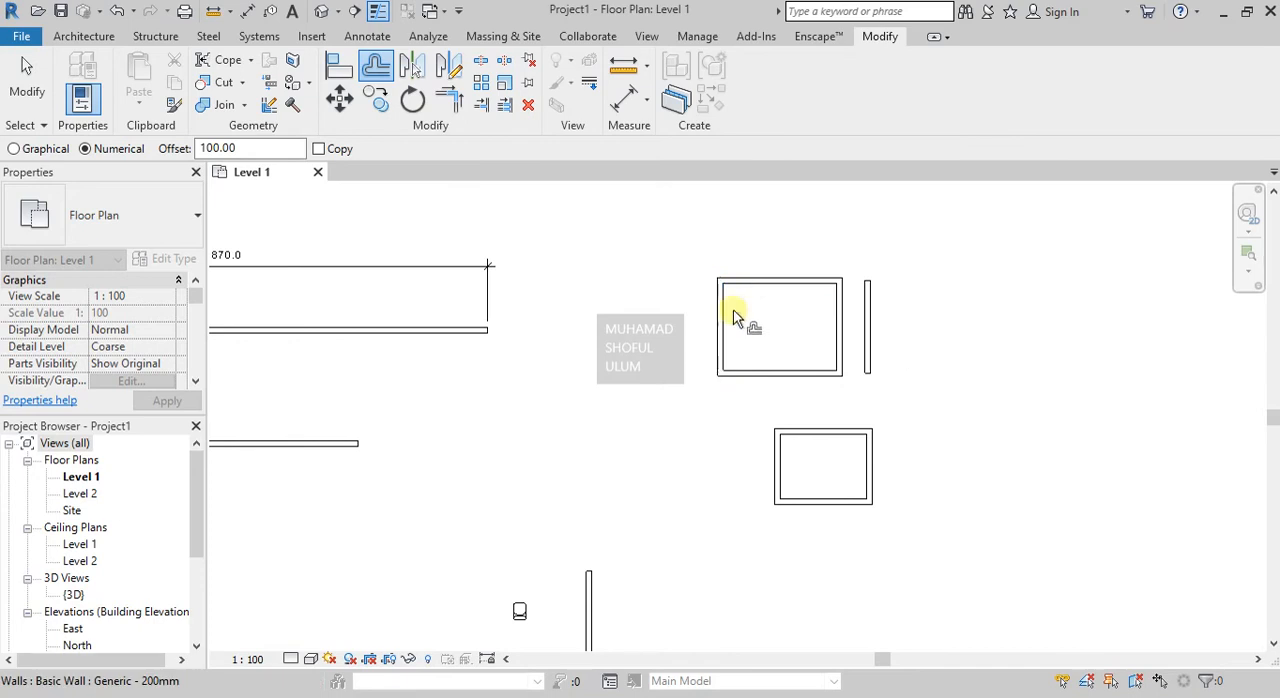
left_click(319, 149)
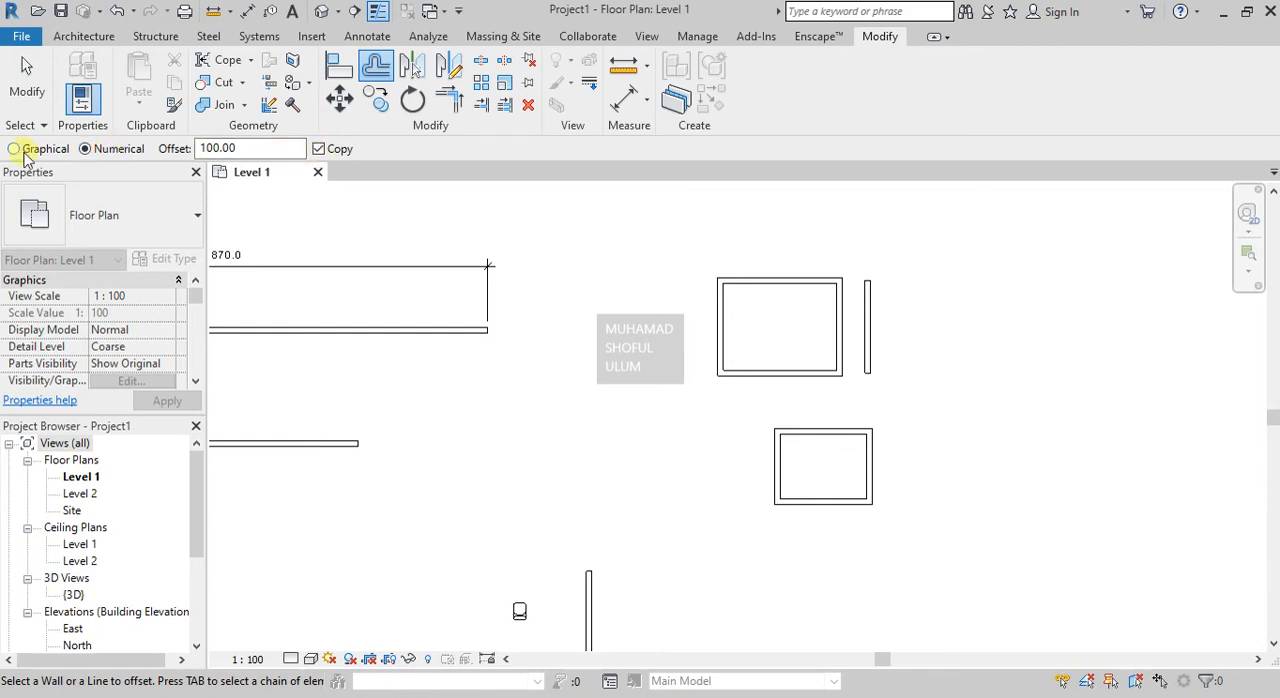
left_click(331, 152)
key("Escape")
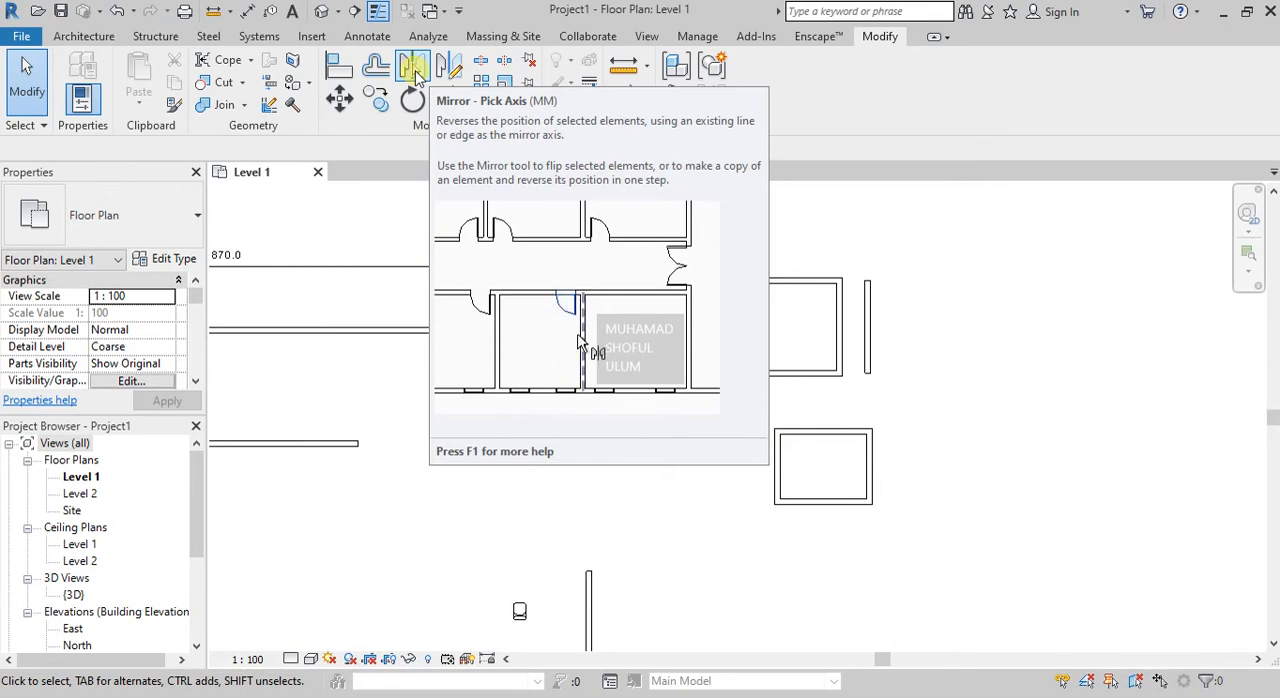
Mirror a copy of the auditorium chair to the other side of the short vertical wall, using Mirror - Pick Axis.
left_click(414, 70)
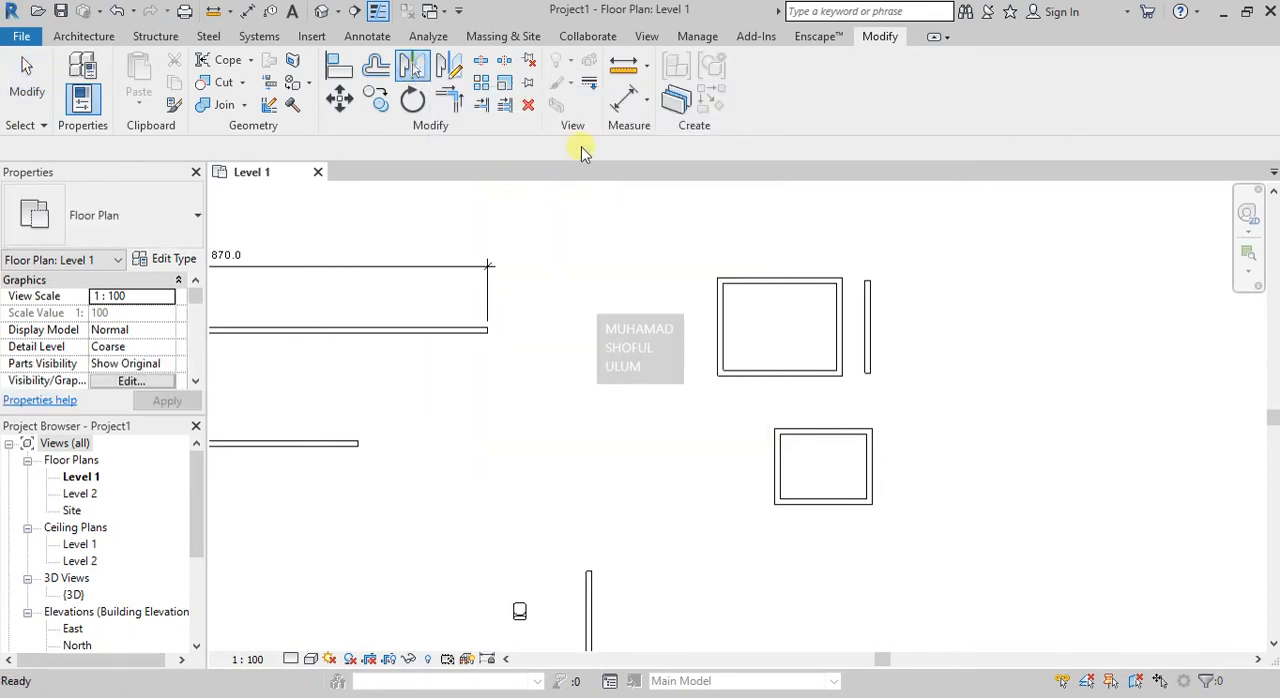
scroll(620, 255, "down", 3)
scroll(591, 515, "up", 3)
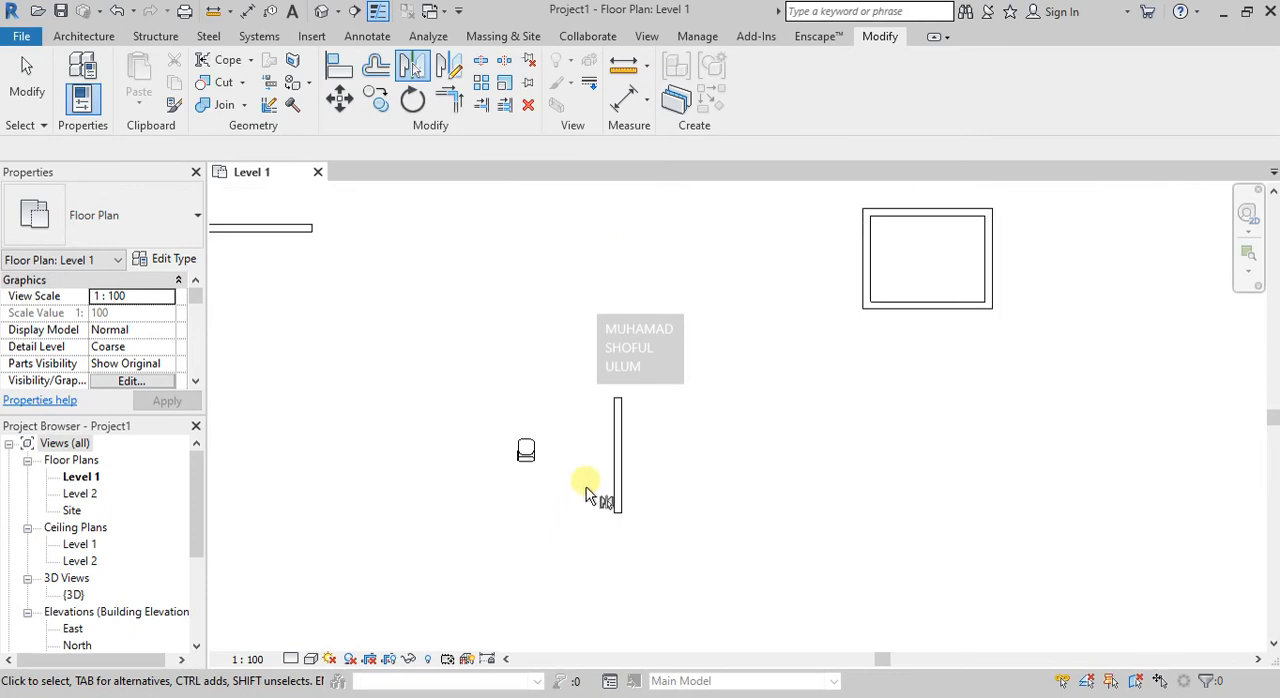
scroll(587, 495, "up", 2)
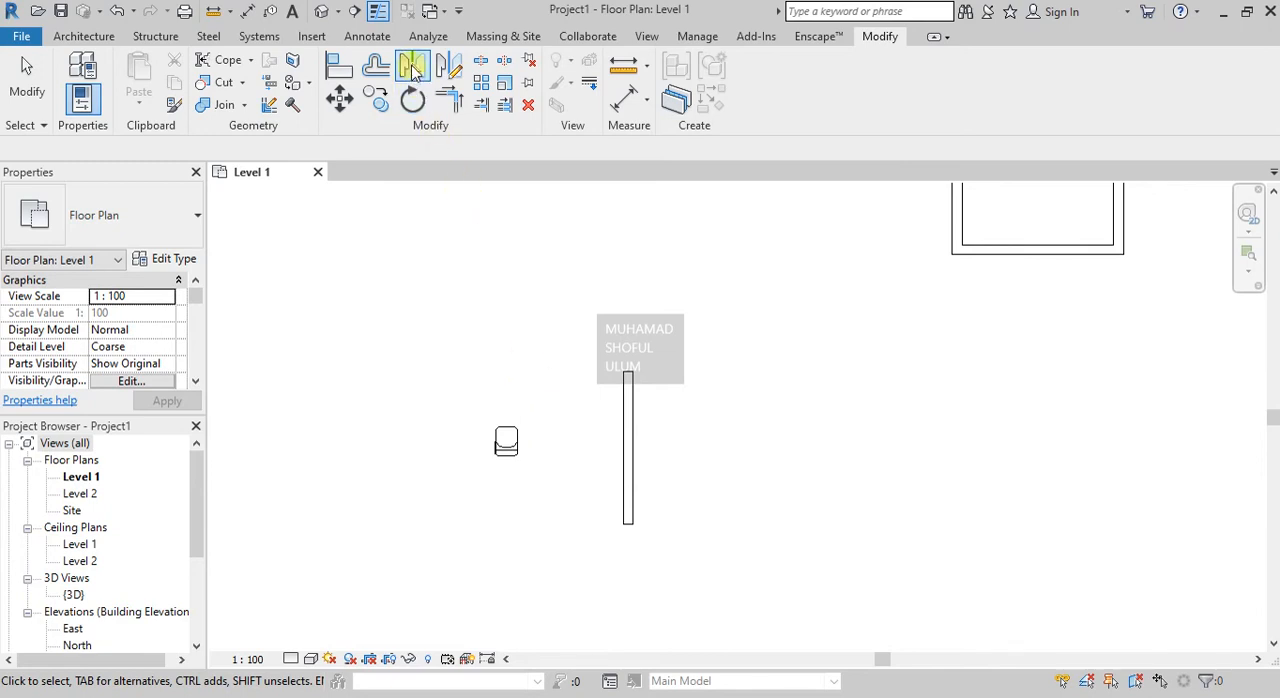
left_click(414, 68)
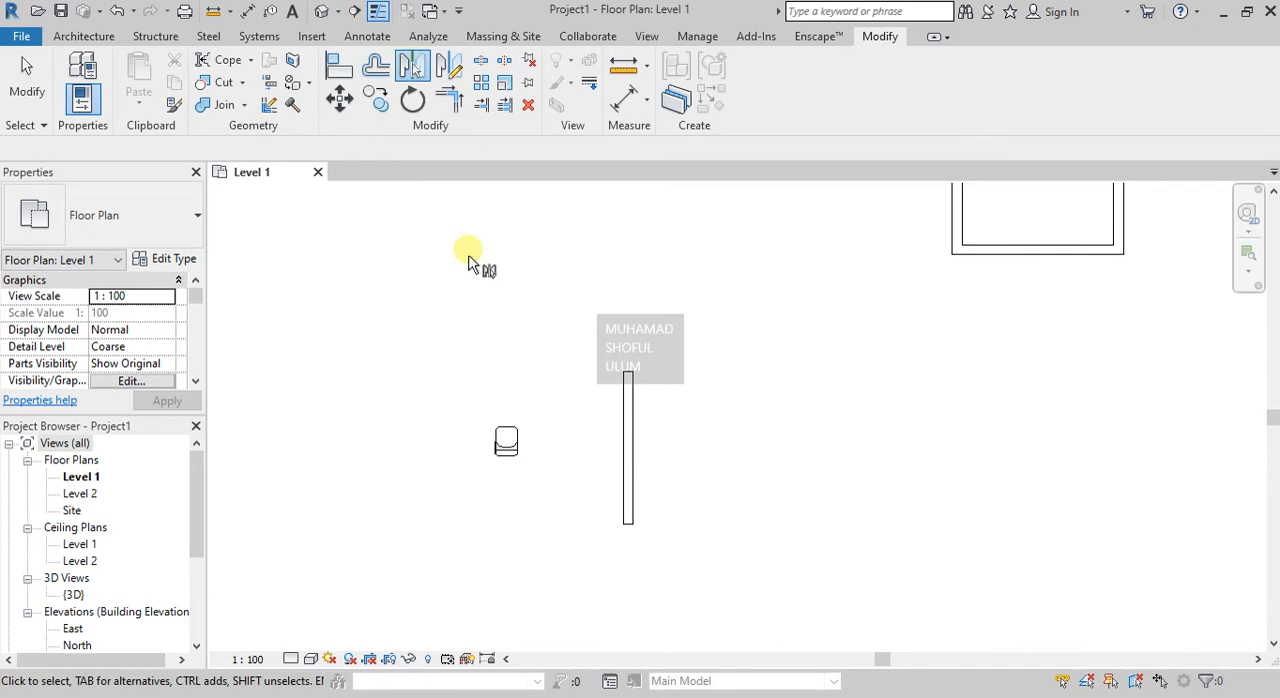
left_click(515, 457)
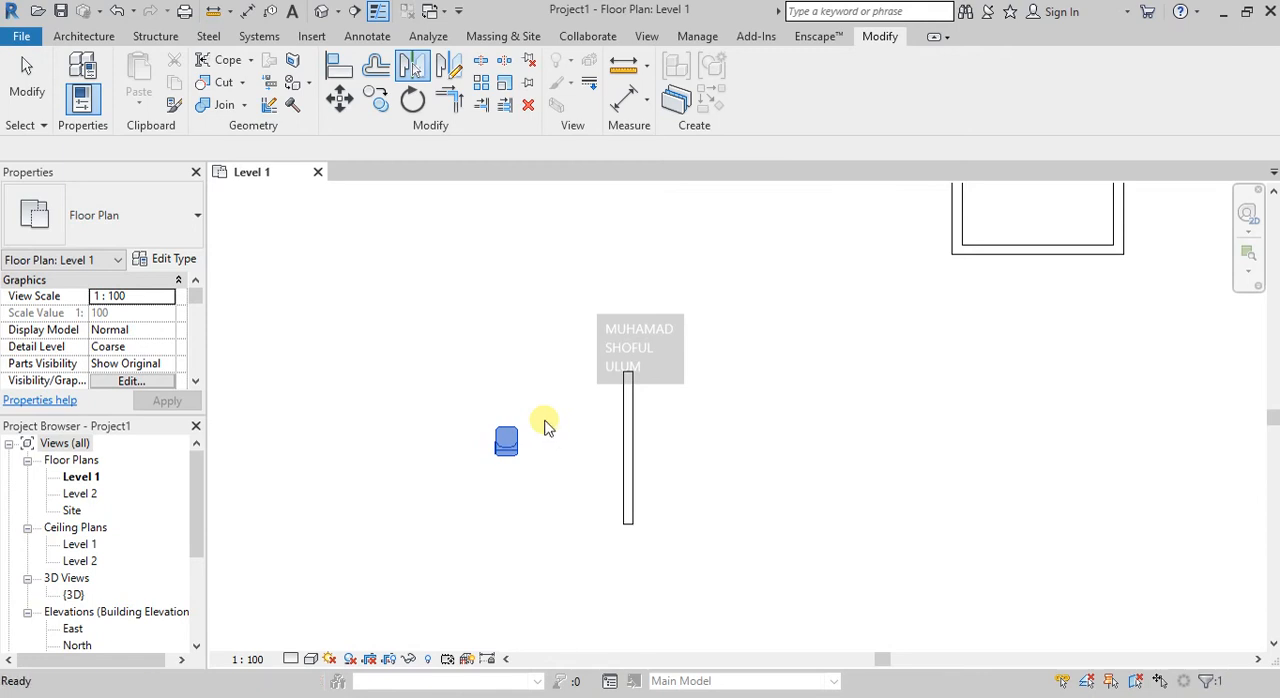
key("Return")
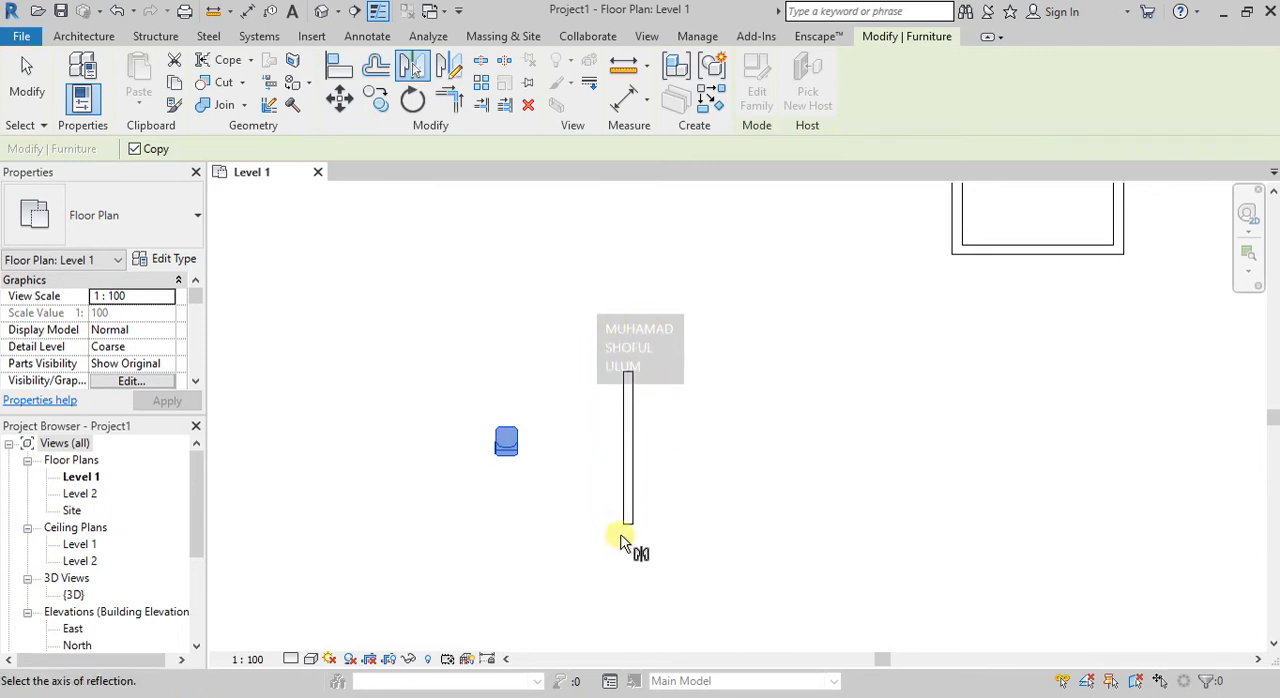
left_click(631, 456)
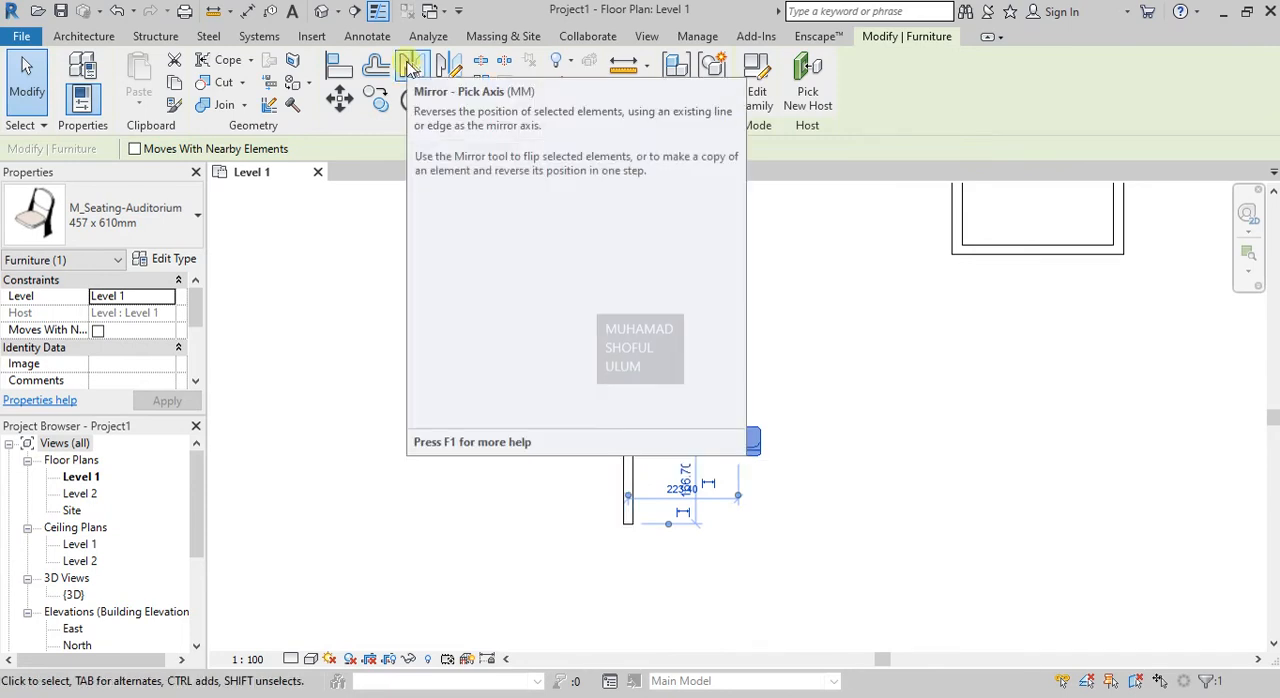
Mirror a copy of the selected chair to the right about a drawn vertical axis about 290 left of the lower room's left wall.
left_click(415, 69)
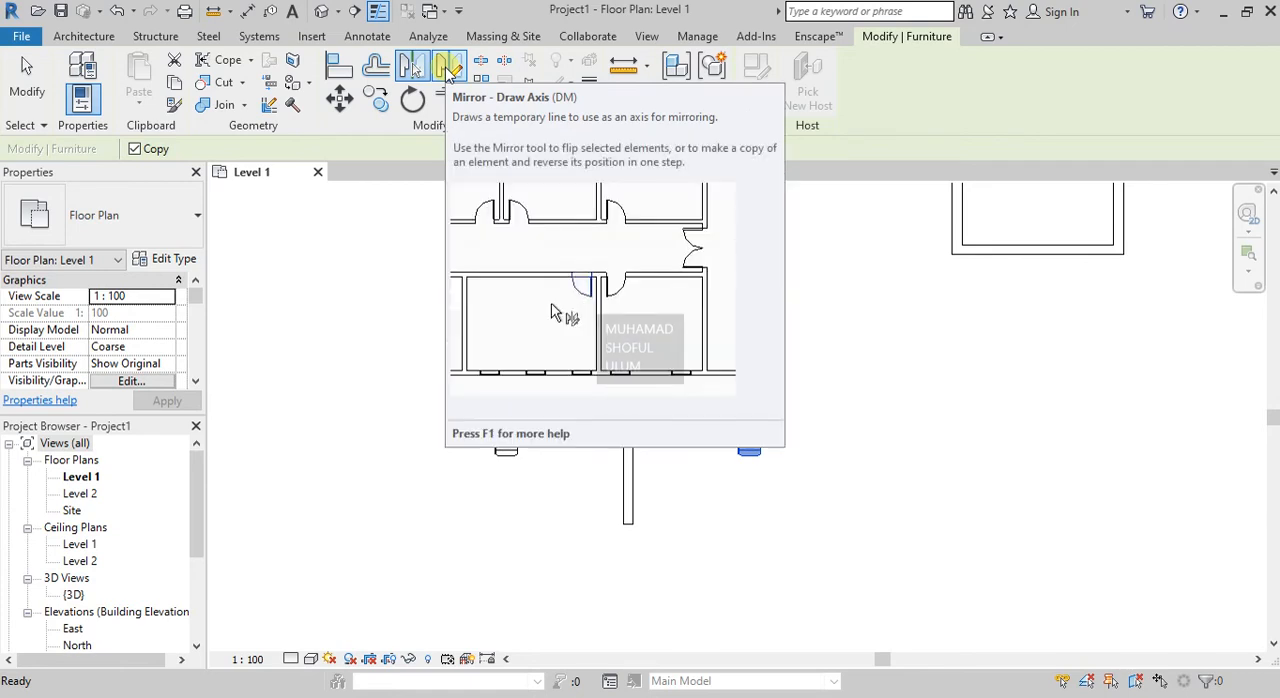
left_click(449, 70)
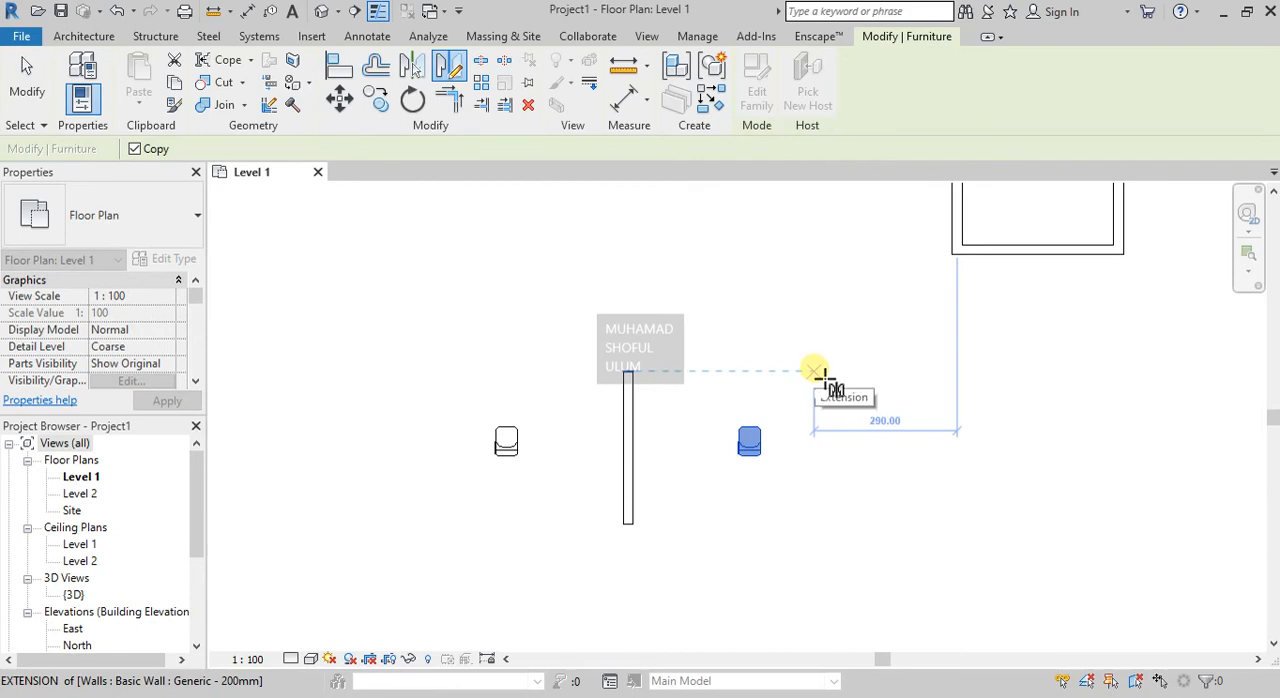
left_click(818, 371)
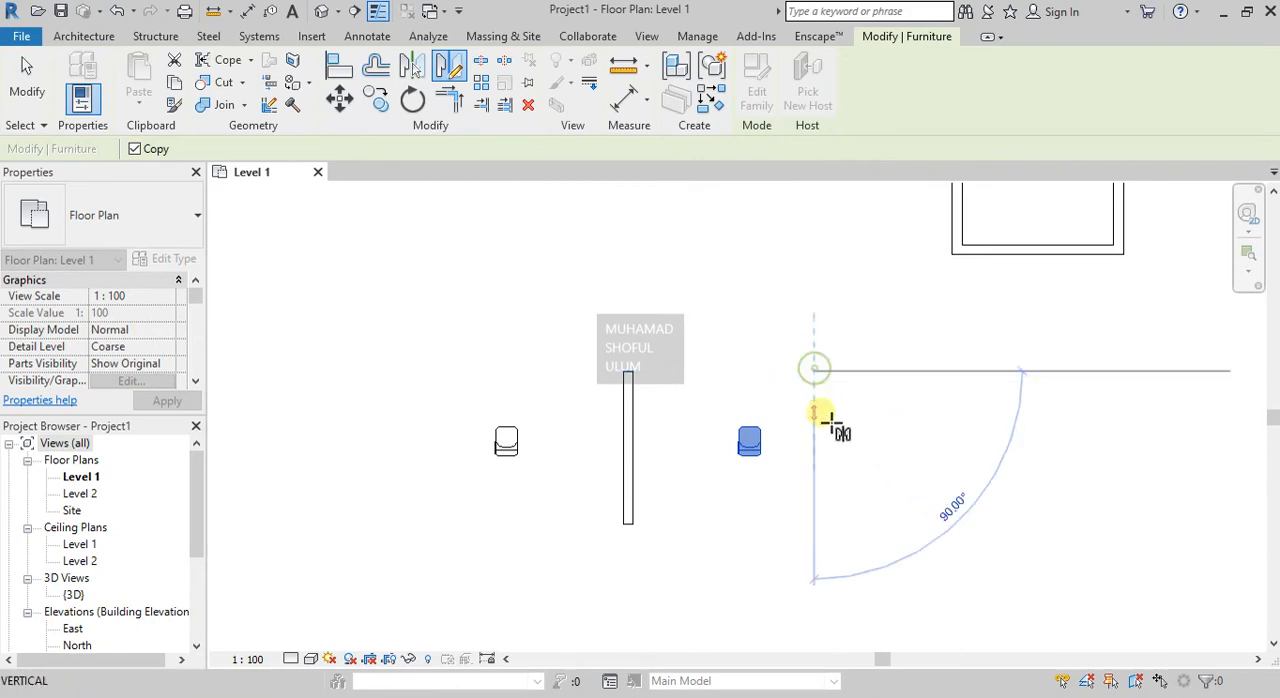
left_click(816, 537)
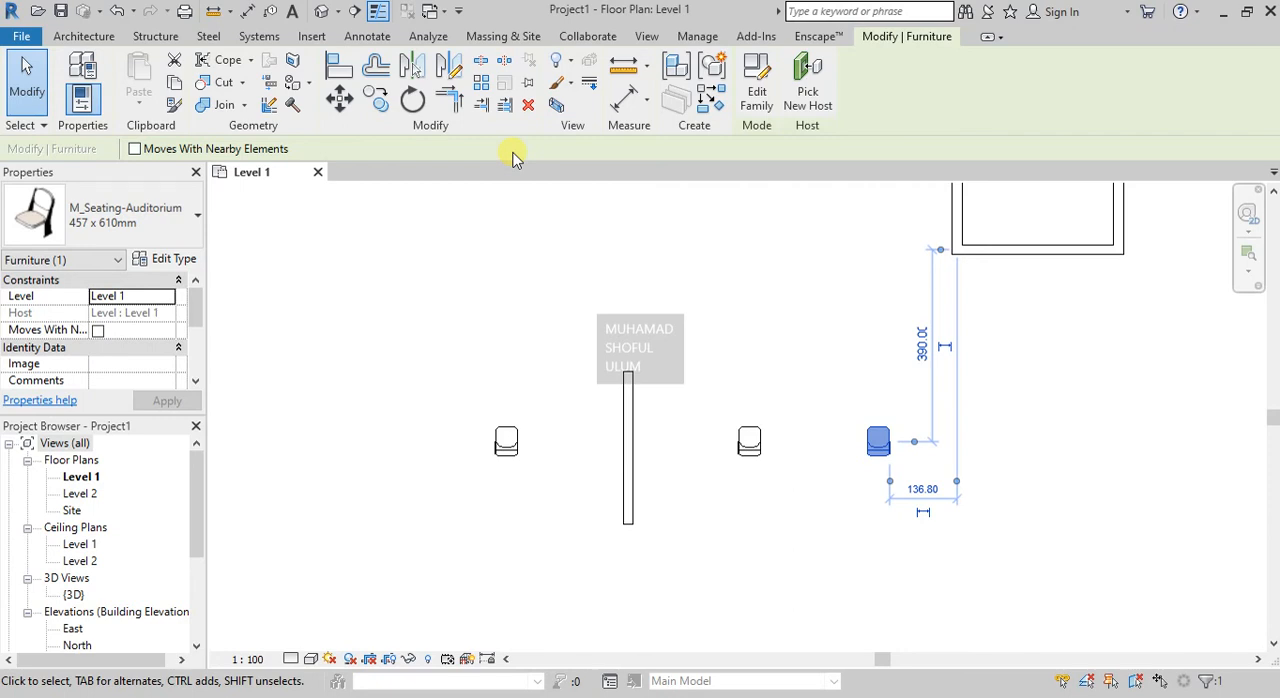
Split the upper room's left wall about 160 below its top wall with Split Element, leaving Delete Inner Segment off.
scroll(614, 549, "down", 3)
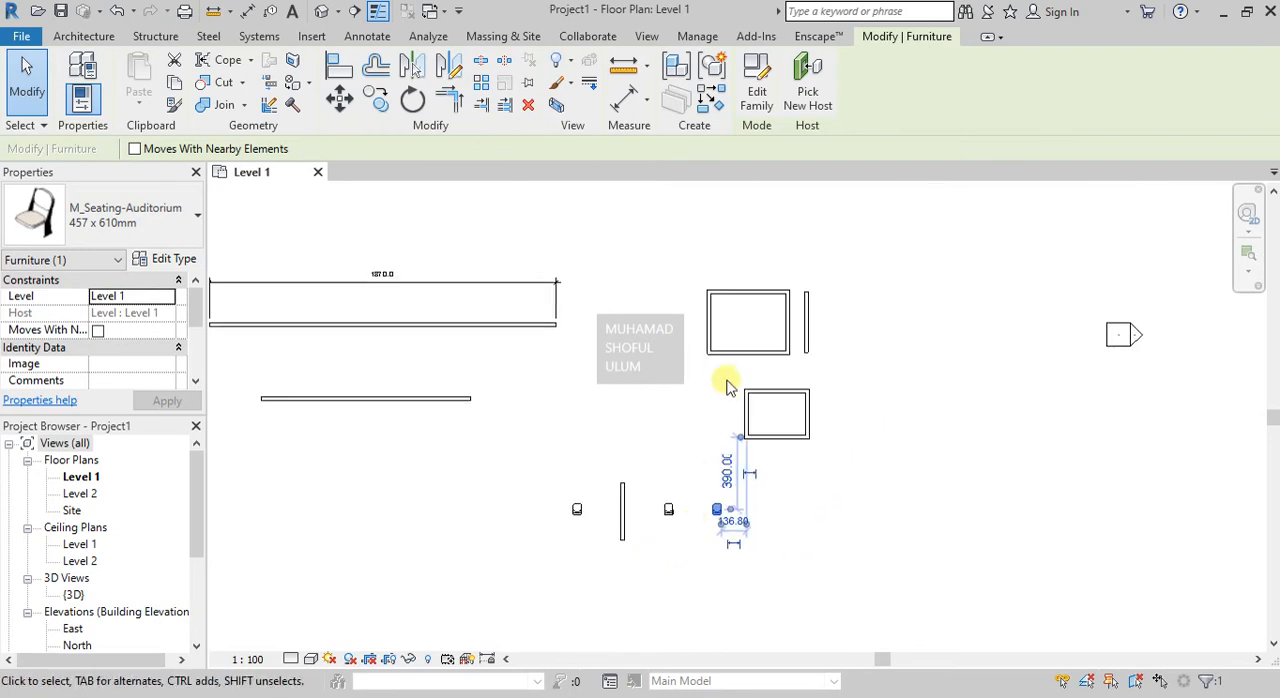
scroll(718, 372, "down", 2)
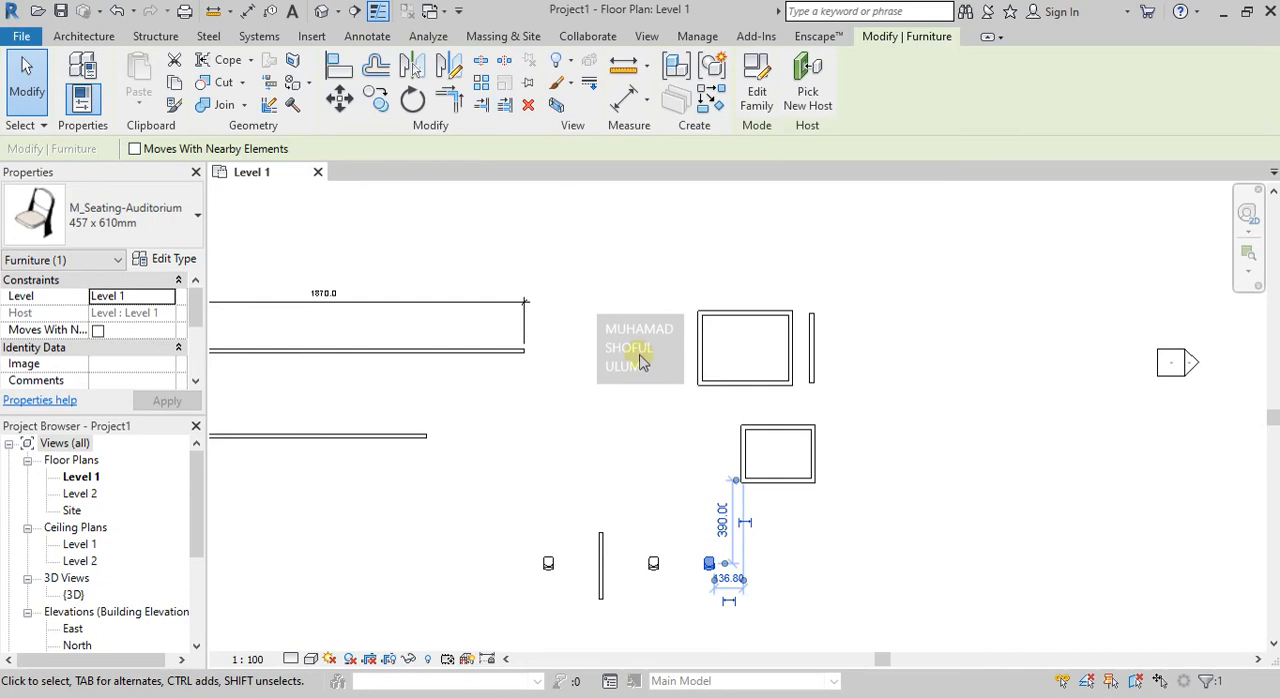
scroll(706, 570, "up", 3)
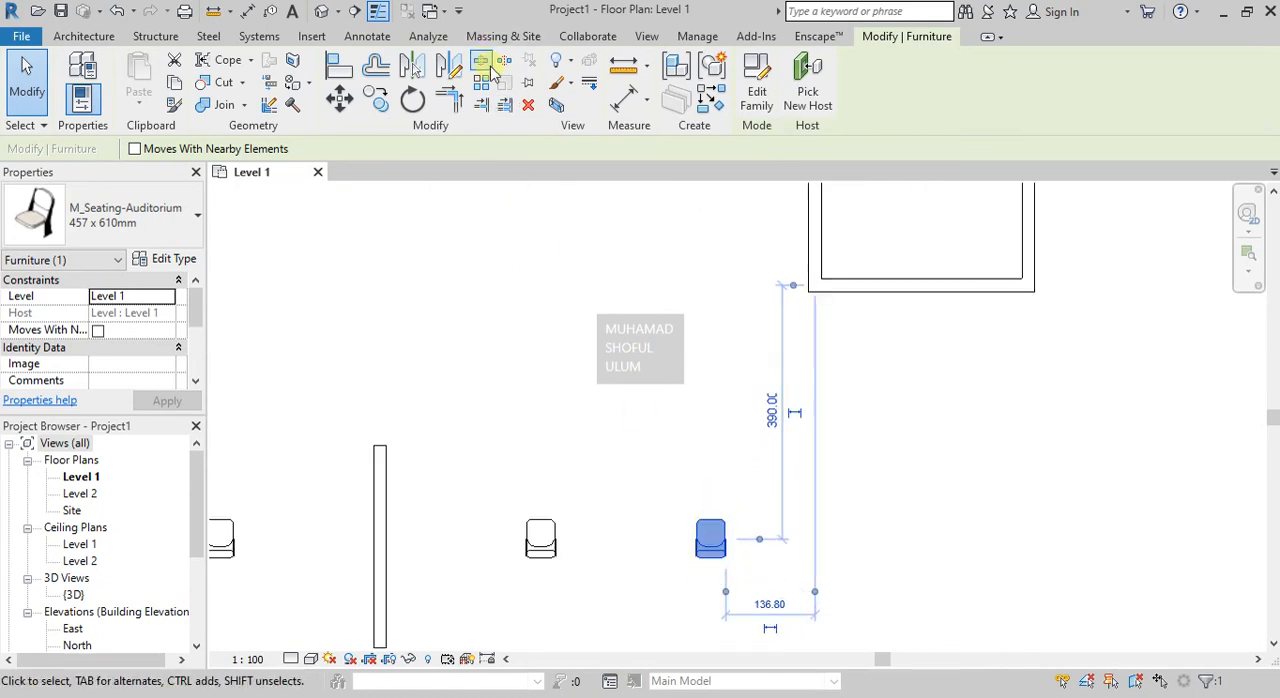
scroll(632, 530, "down", 2)
scroll(697, 291, "up", 2)
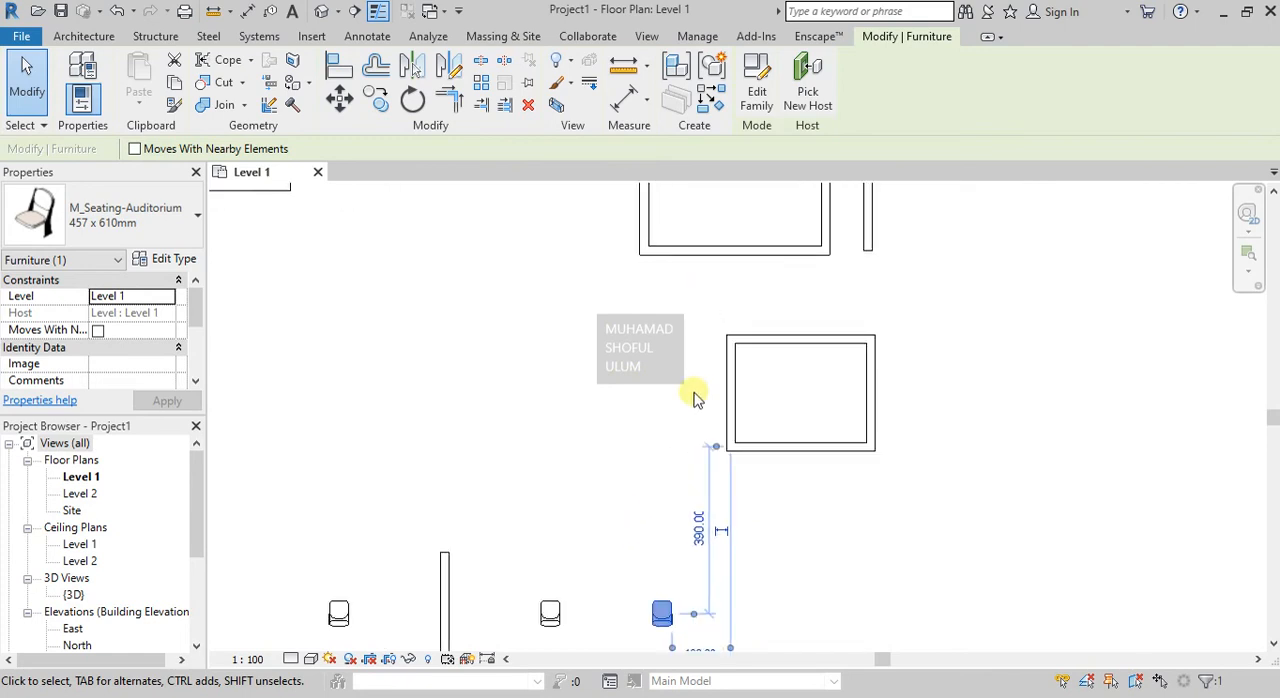
scroll(651, 480, "down", 2)
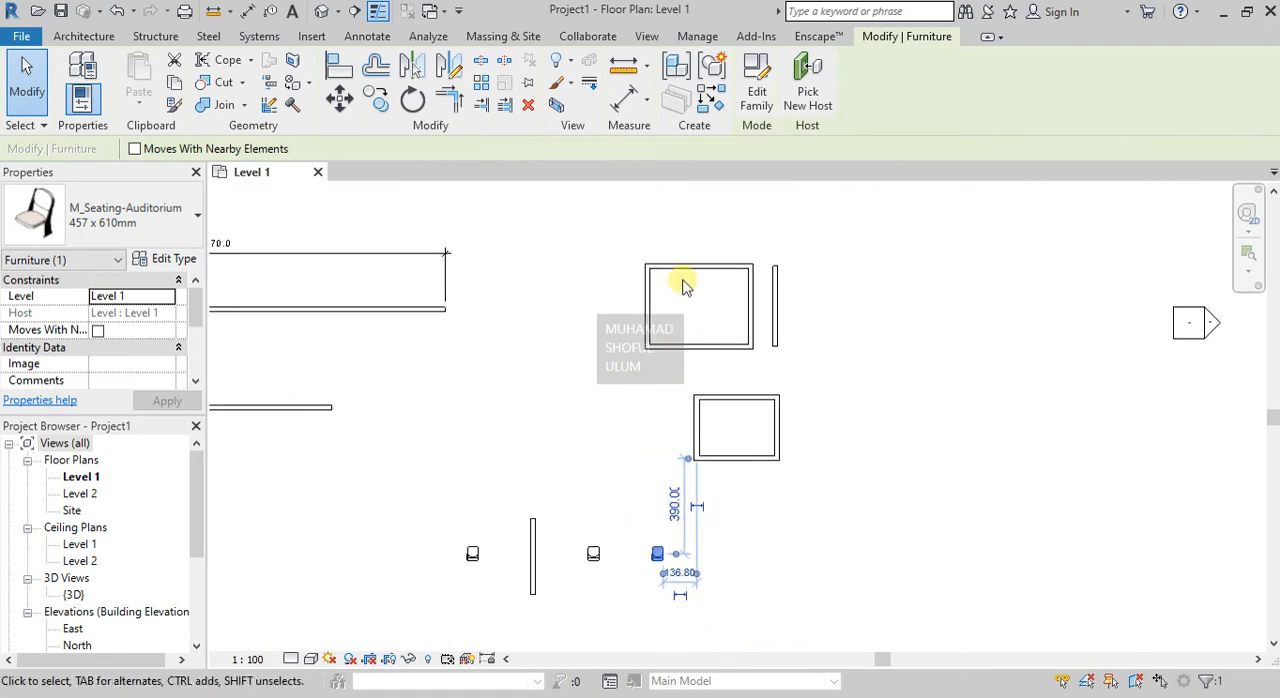
scroll(682, 272, "up", 2)
scroll(676, 266, "up", 2)
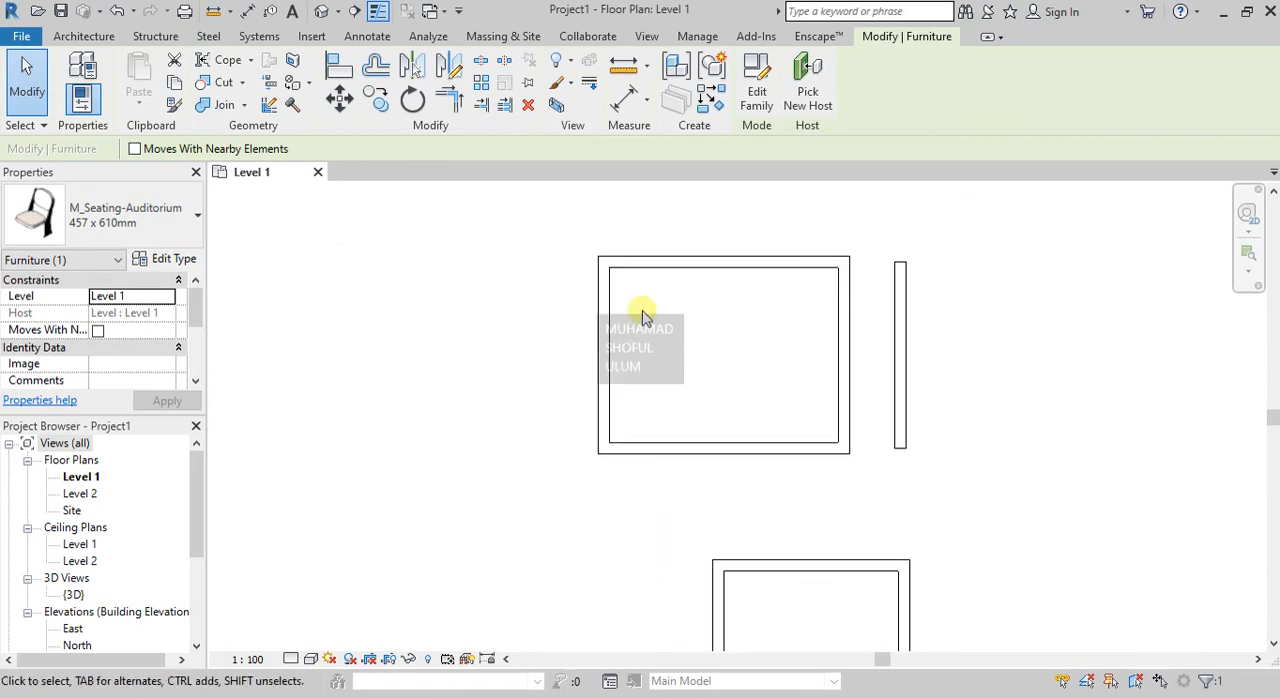
left_click(479, 62)
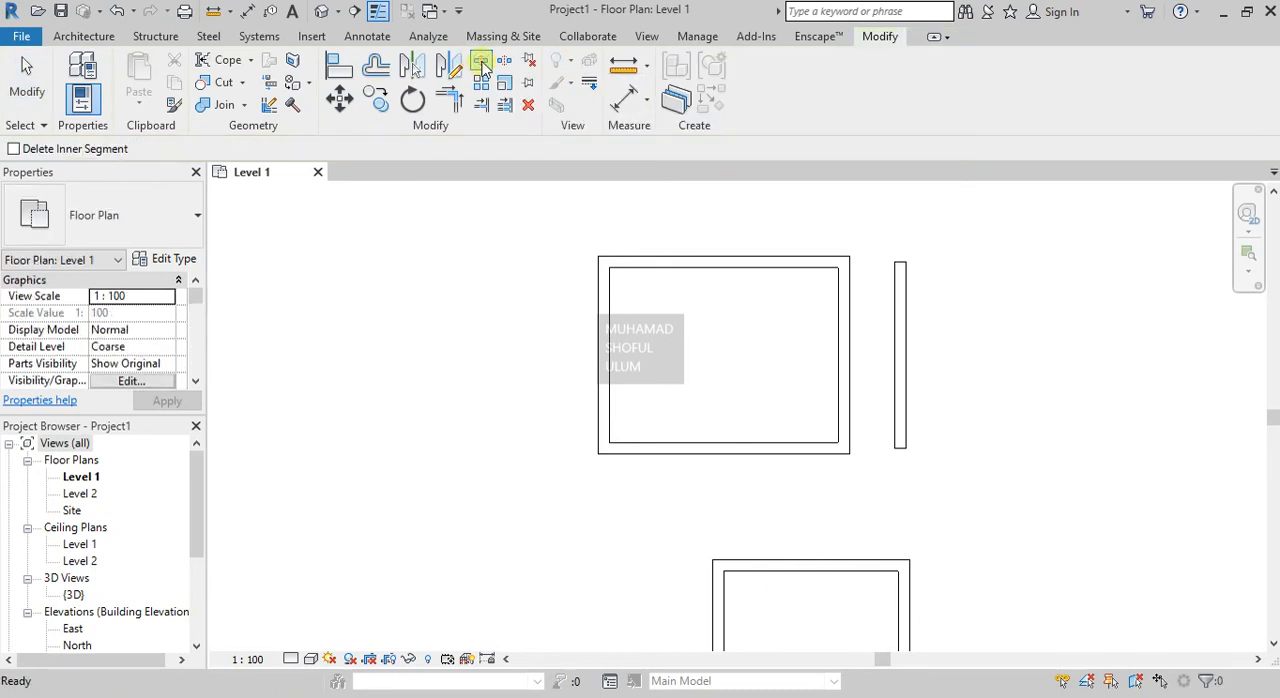
scroll(611, 352, "up", 2)
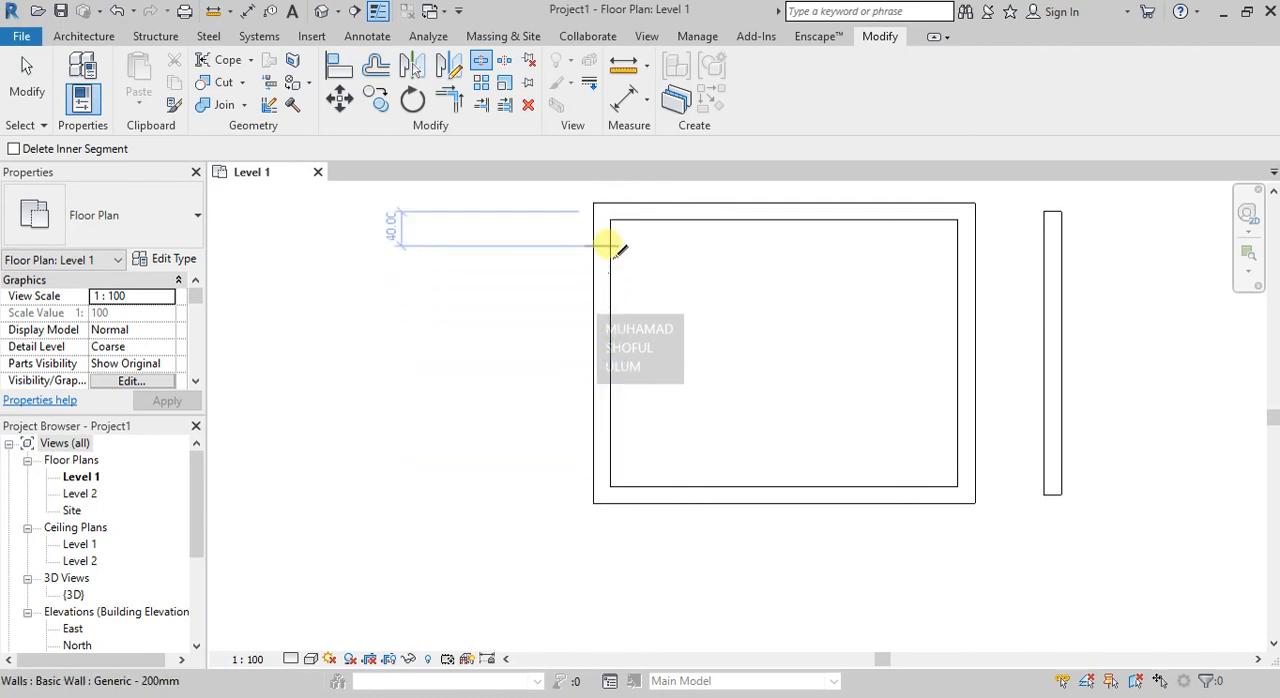
left_click(612, 351)
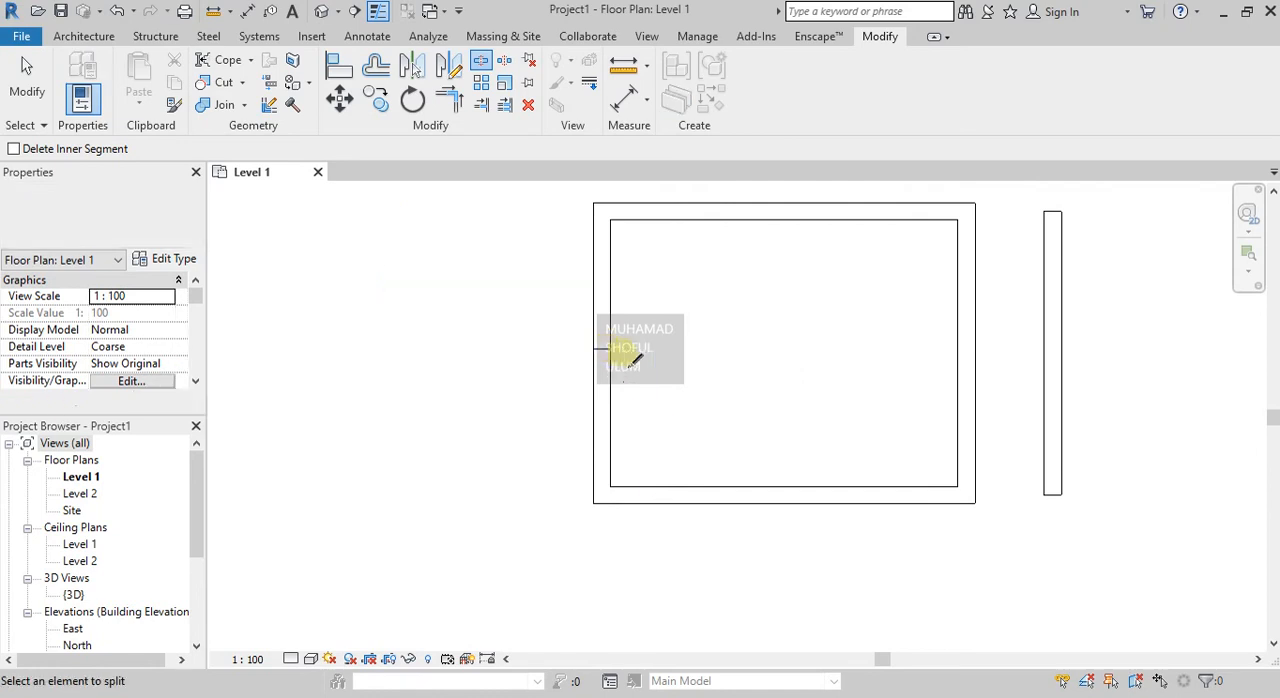
key("Escape")
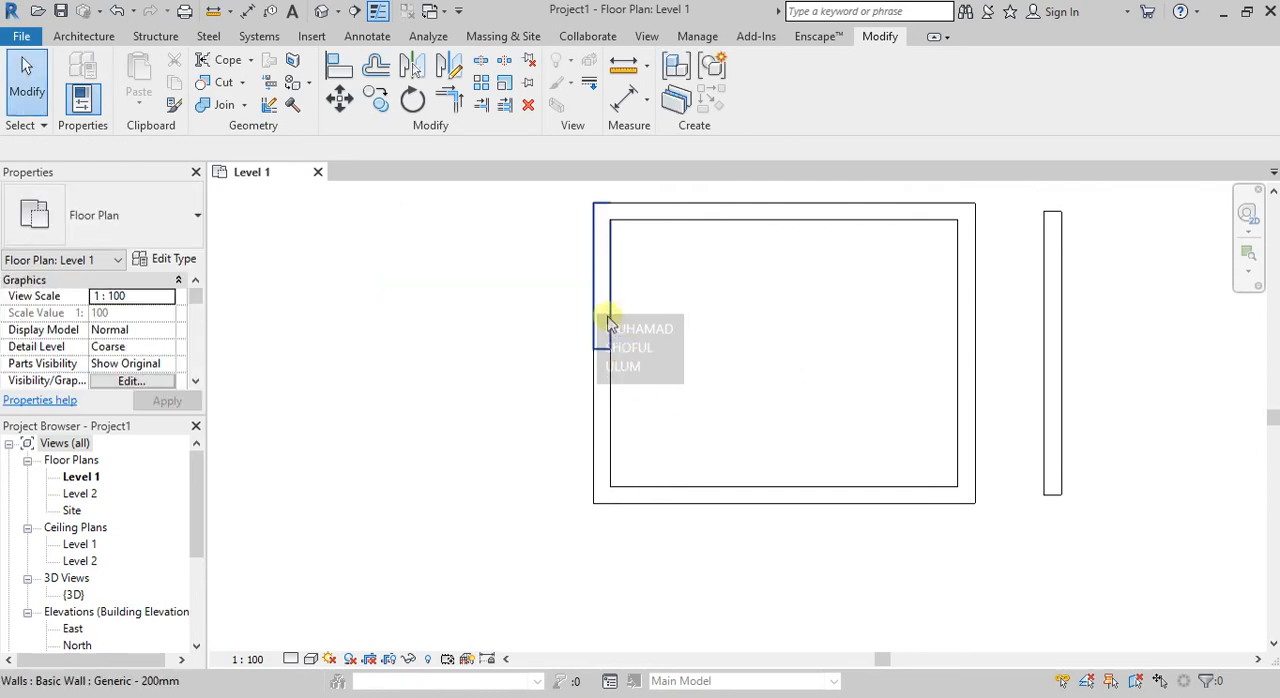
Select the upper and lower segments of the split left wall in turn to check that they are separate.
left_click(608, 317)
left_click(635, 384)
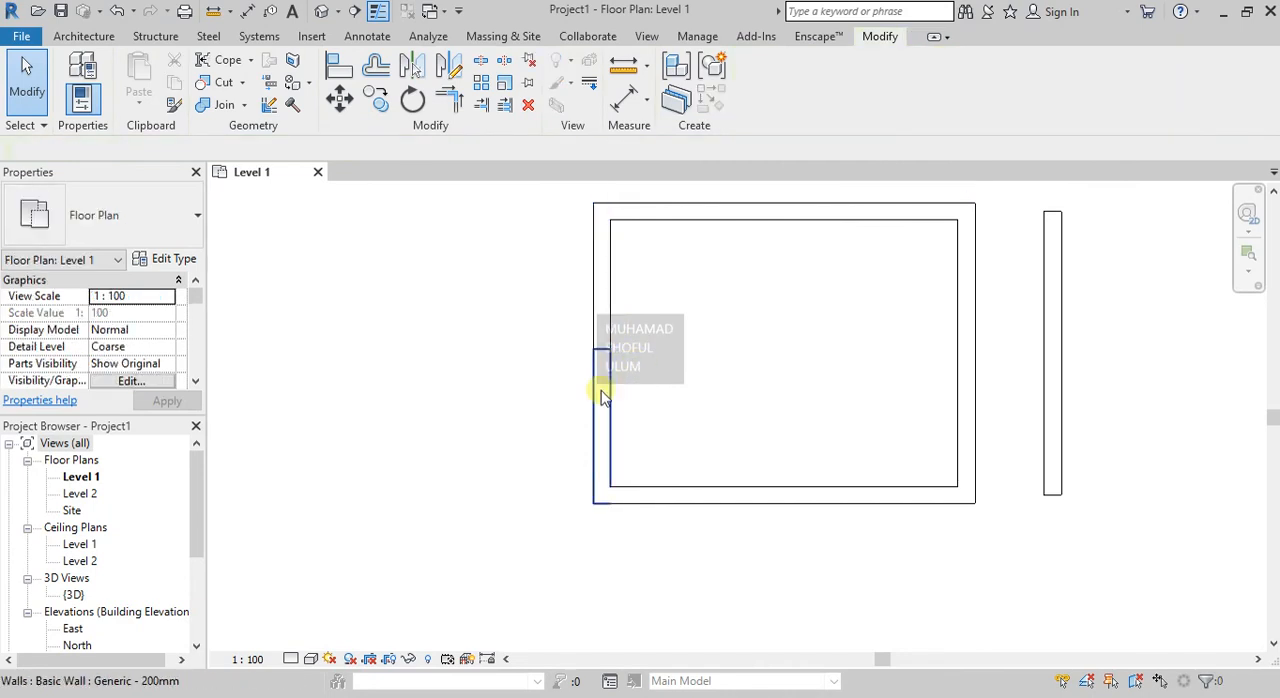
left_click(603, 397)
left_click(605, 265)
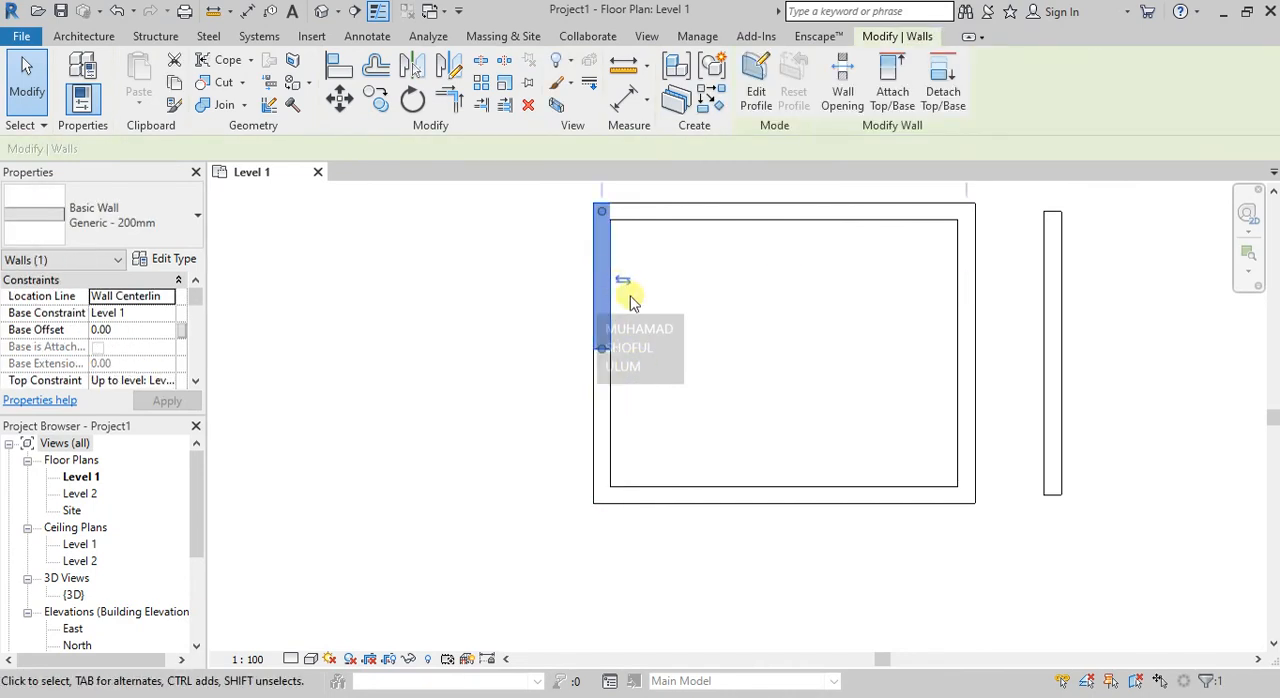
left_click(643, 333)
left_click(601, 360)
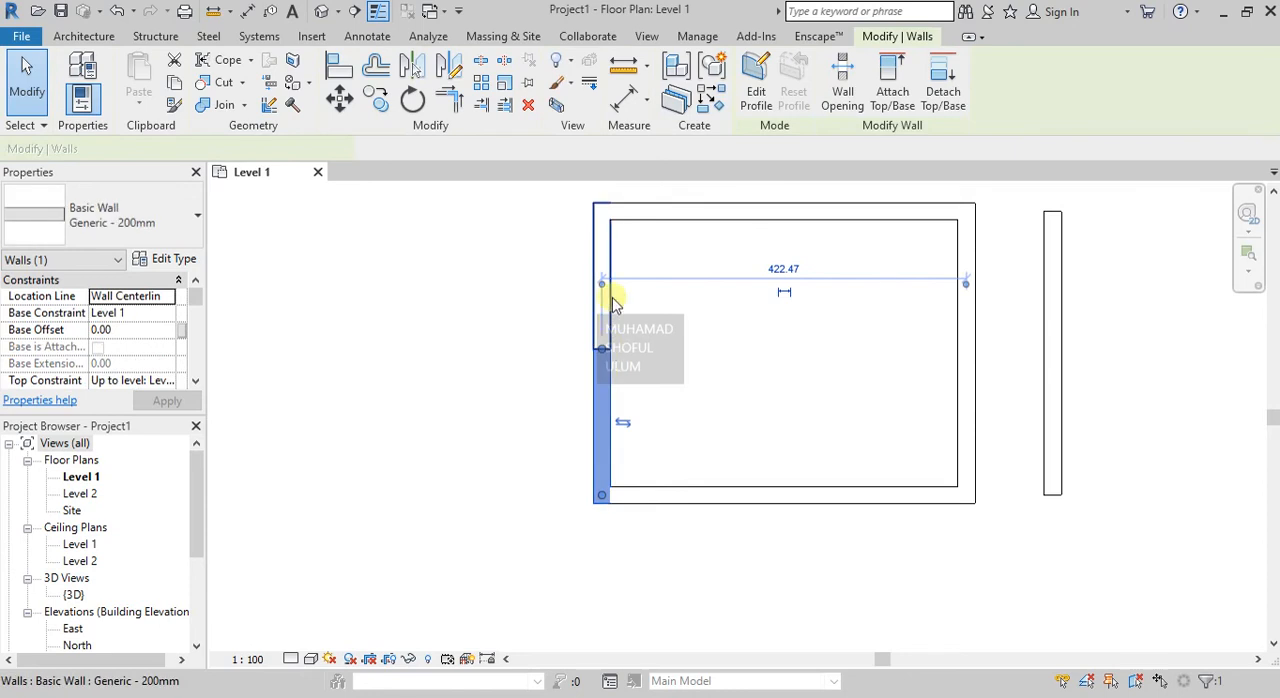
Examine at close range the joint between the upper and lower segments of the upper room's split left wall.
left_click(603, 262)
scroll(606, 343, "up", 1)
left_click(631, 354)
scroll(600, 338, "up", 5)
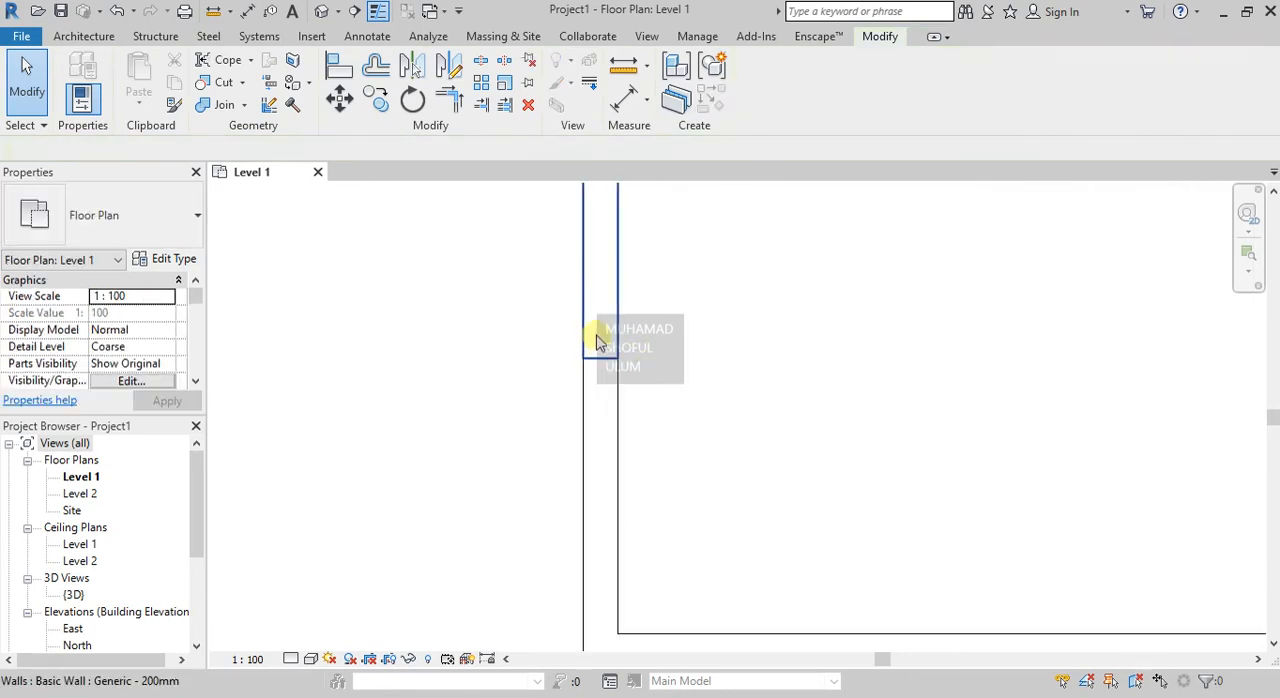
scroll(565, 370, "up", 2)
scroll(725, 400, "up", 3)
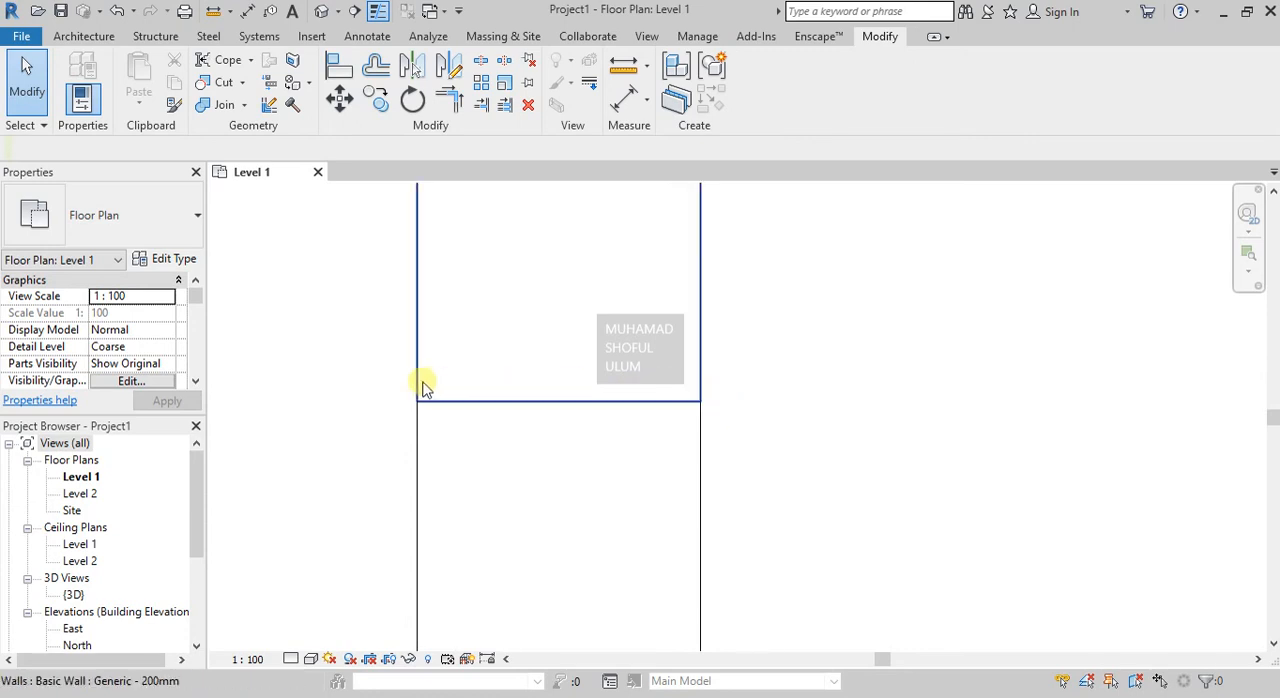
scroll(452, 332, "down", 1)
scroll(452, 332, "down", 3)
scroll(828, 325, "up", 1)
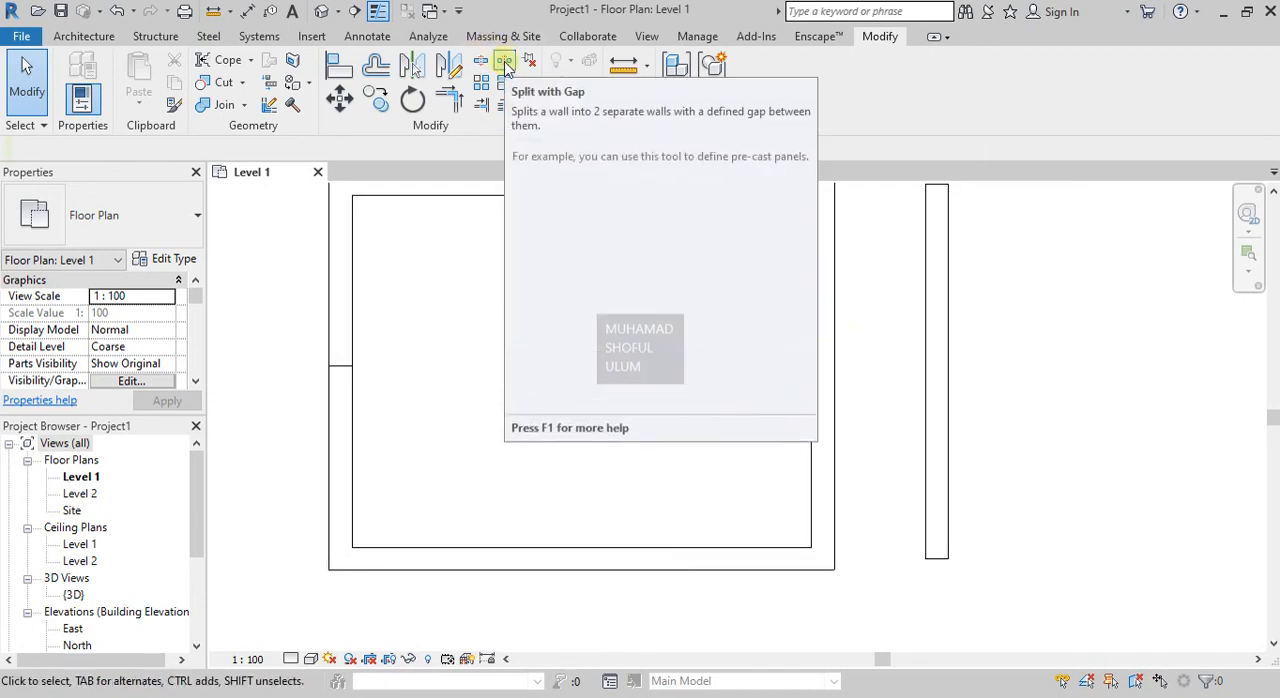
Split the upper room's right wall about 160 below its top wall using Split with Gap and a joint gap of 2.54.
left_click(506, 64)
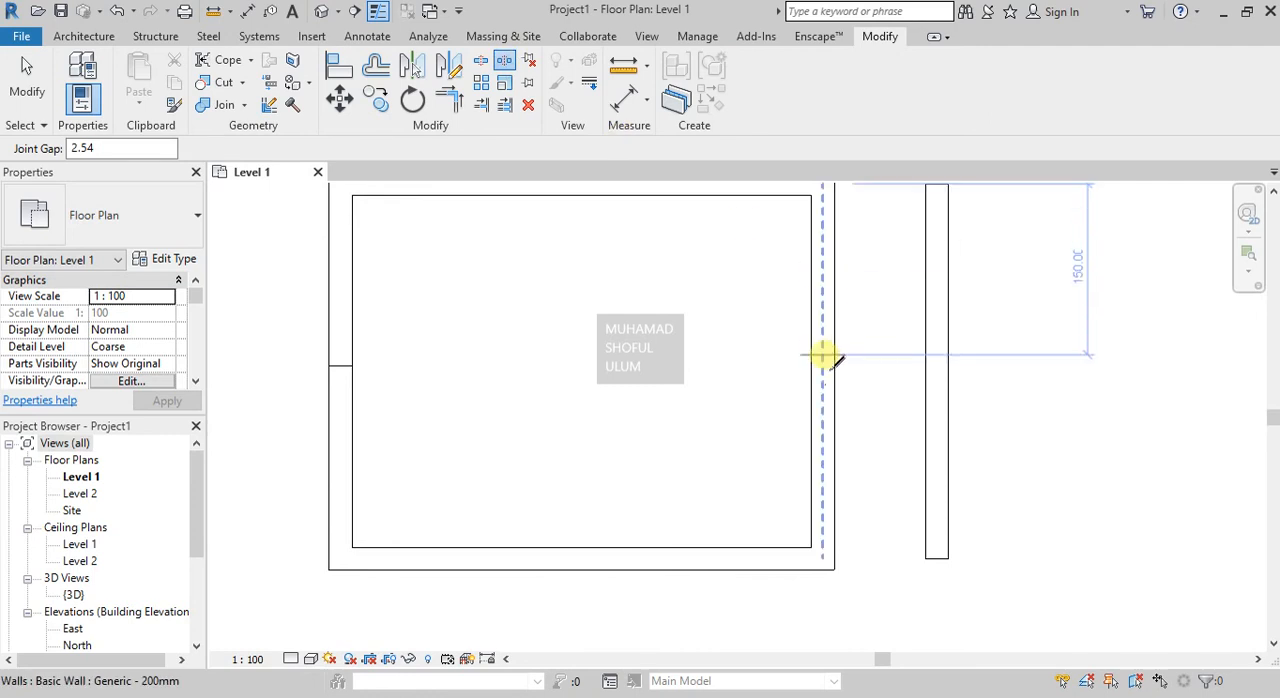
scroll(826, 360, "up", 1)
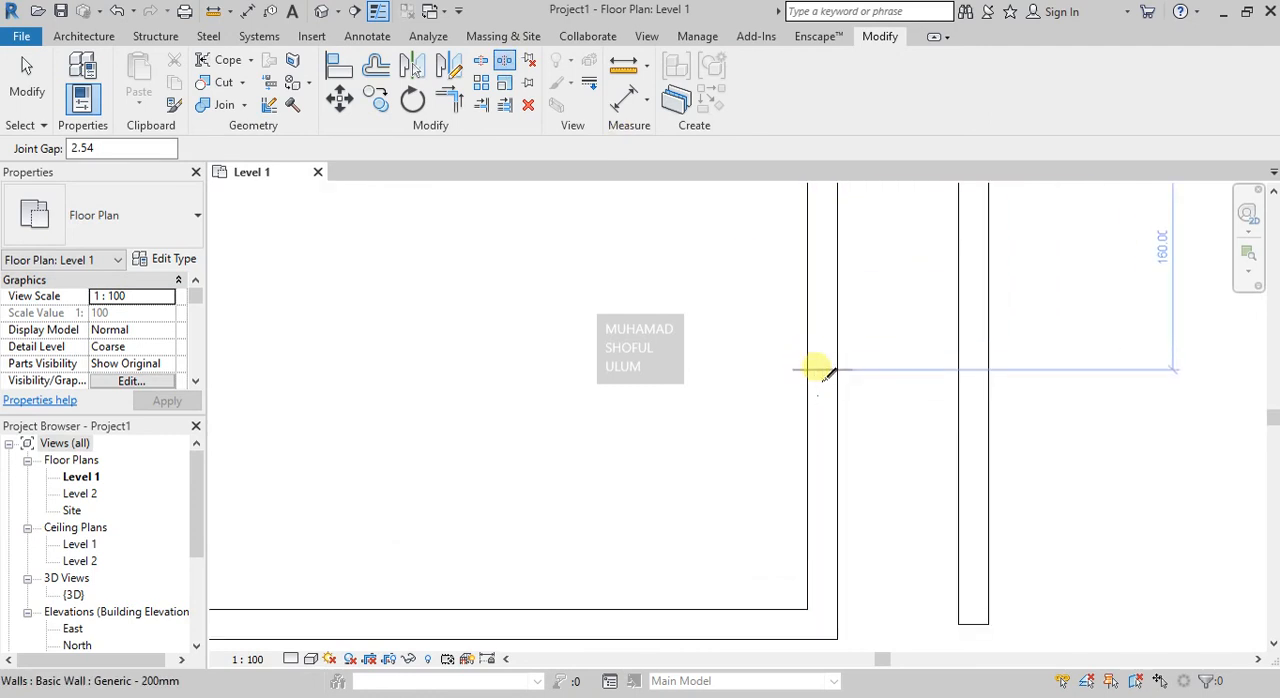
left_click(822, 372)
scroll(822, 370, "up", 2)
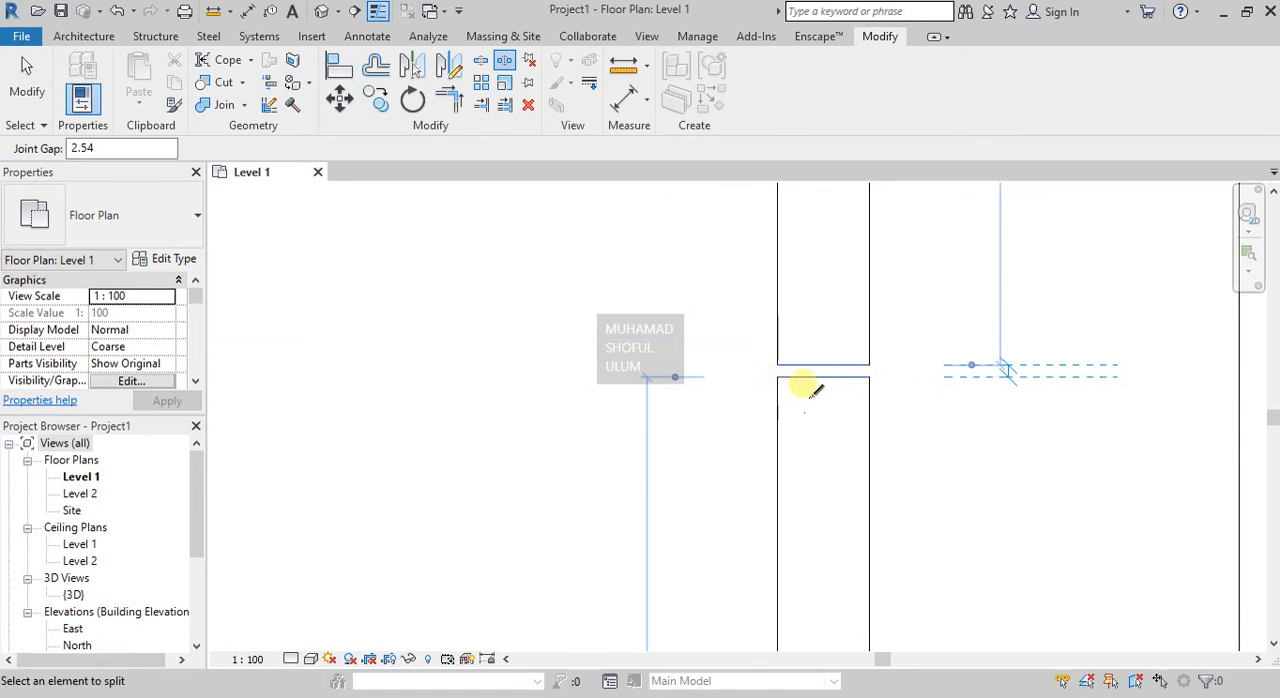
scroll(872, 375, "down", 3)
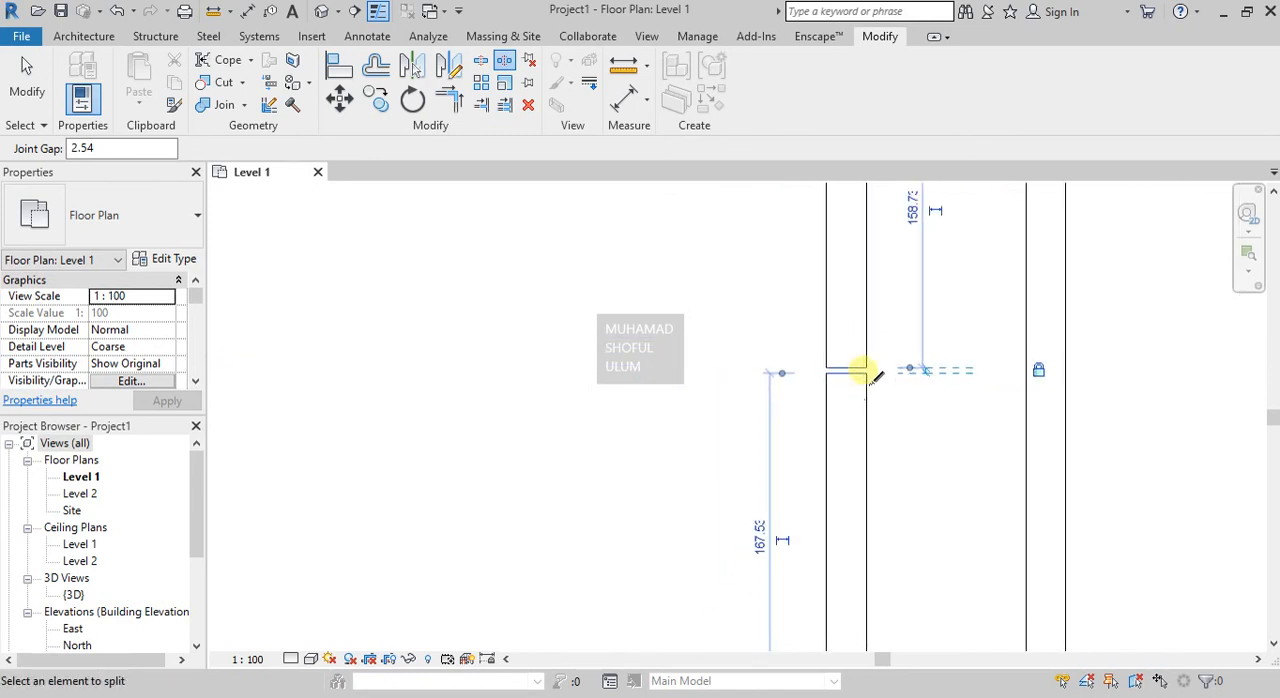
scroll(880, 371, "down", 4)
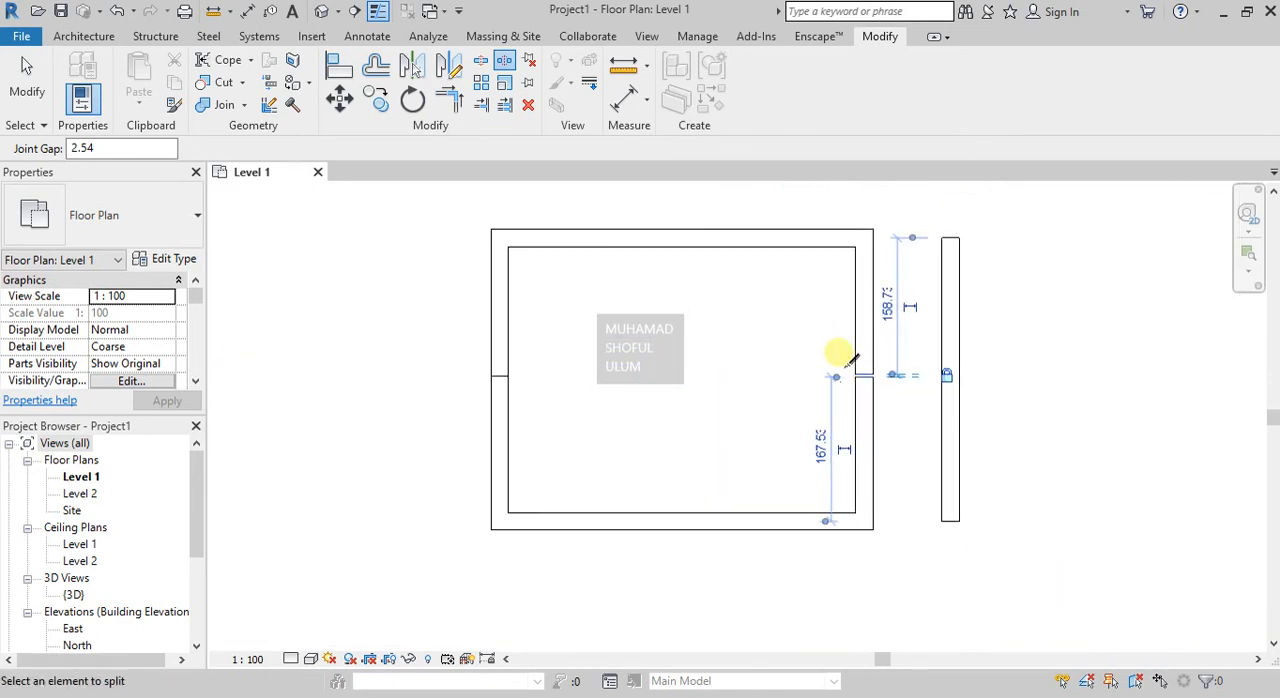
left_click(875, 375)
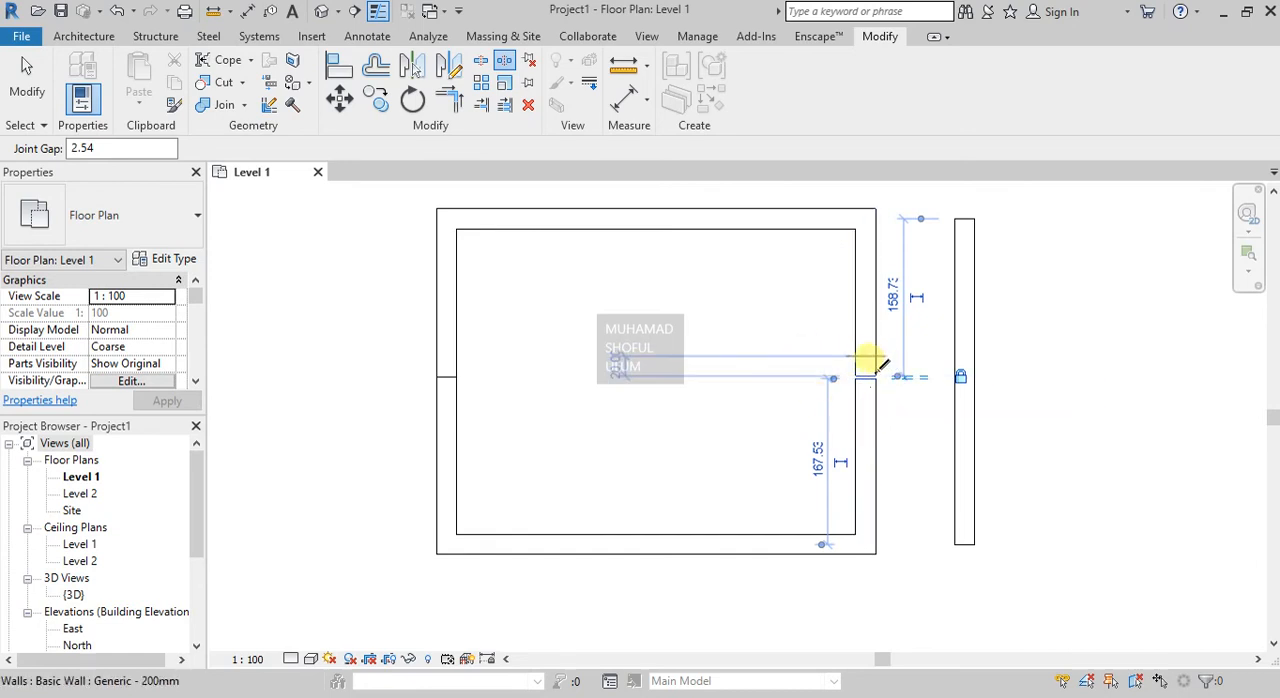
key("Escape")
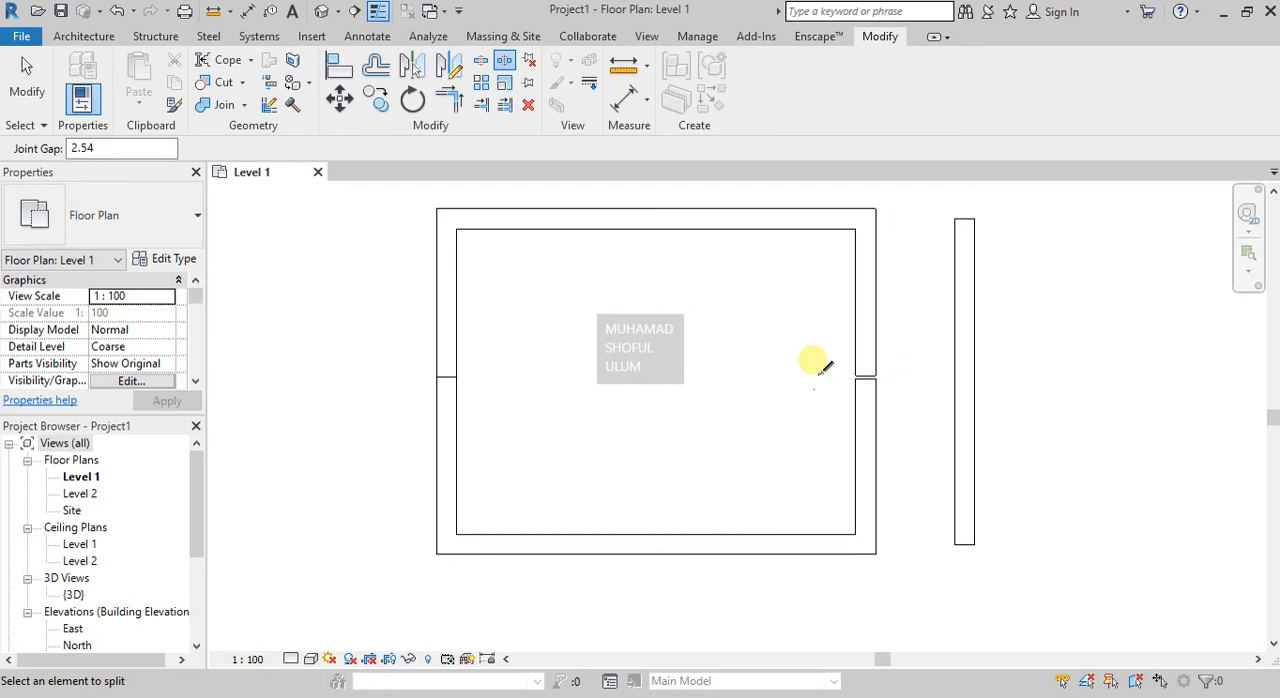
key("Escape")
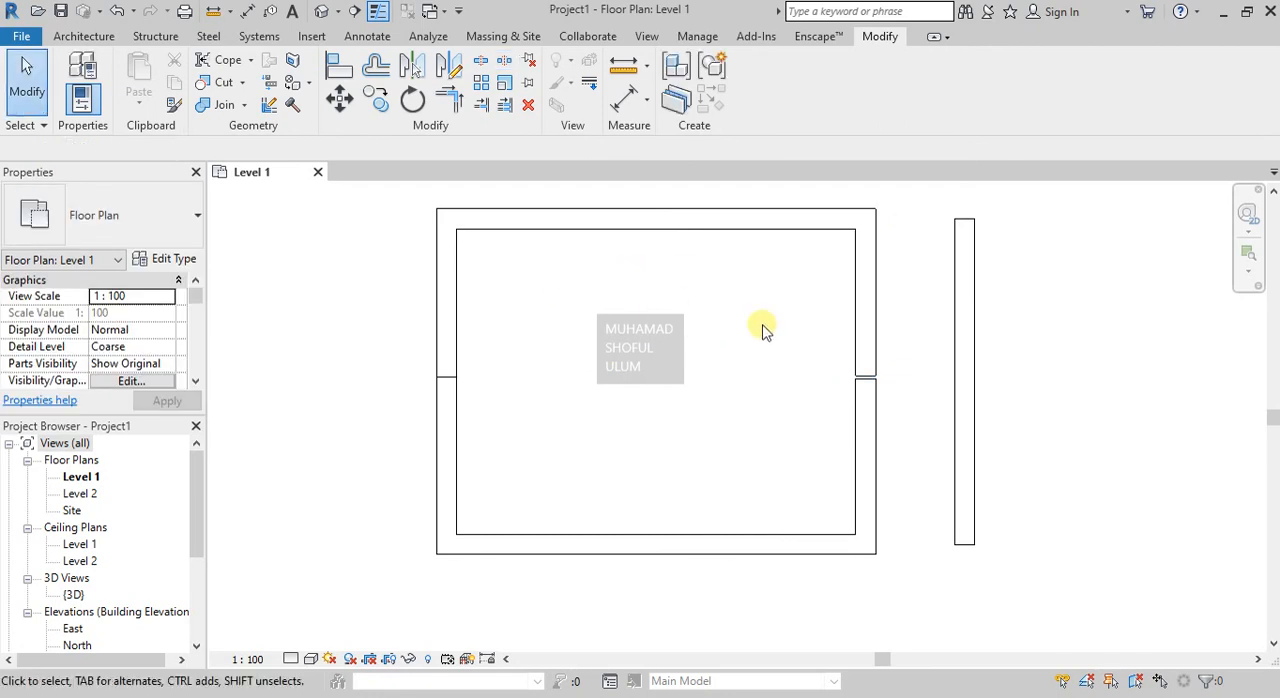
Try moving the upper segment of the split left wall 140 to the left with Constrain and Disjoin off, and undo the move.
scroll(762, 330, "down", 2)
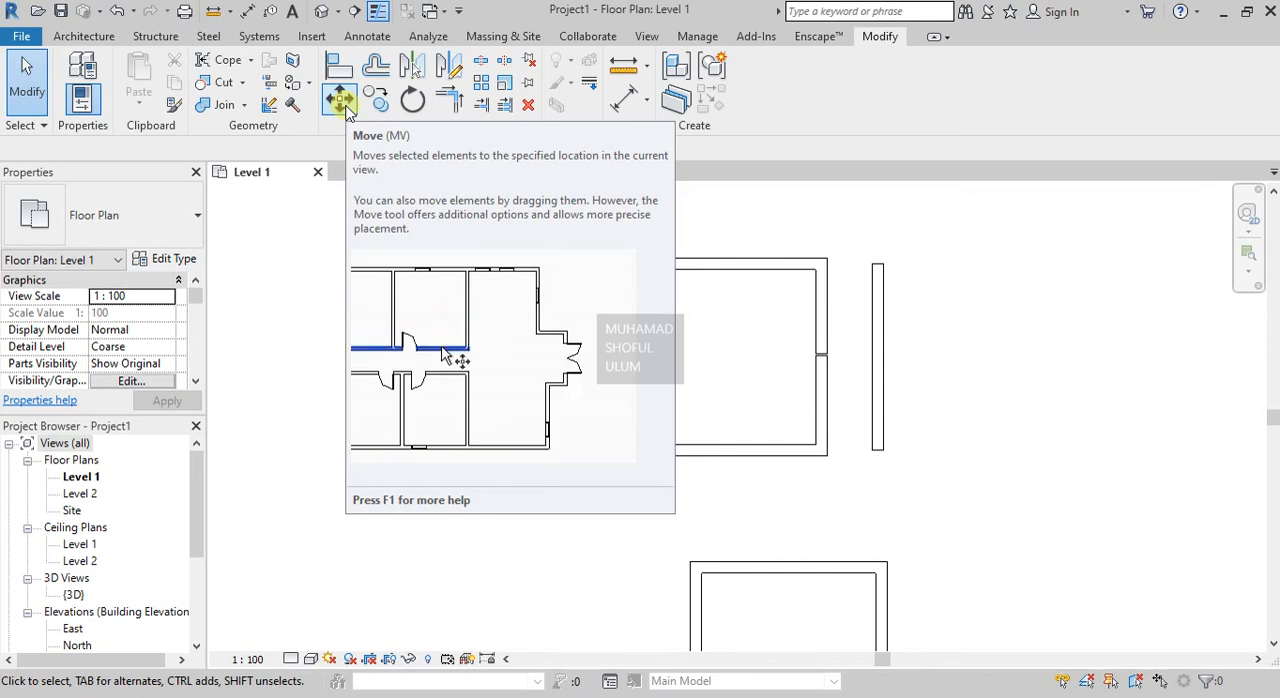
left_click(345, 106)
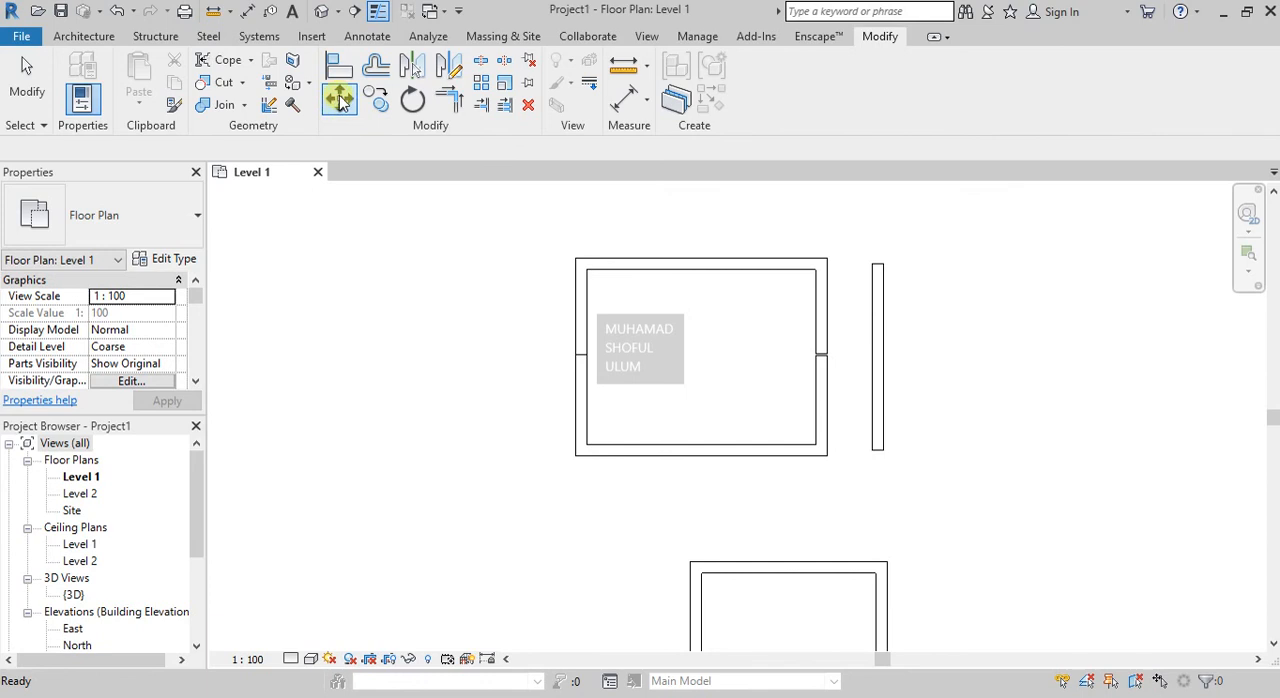
left_click(341, 106)
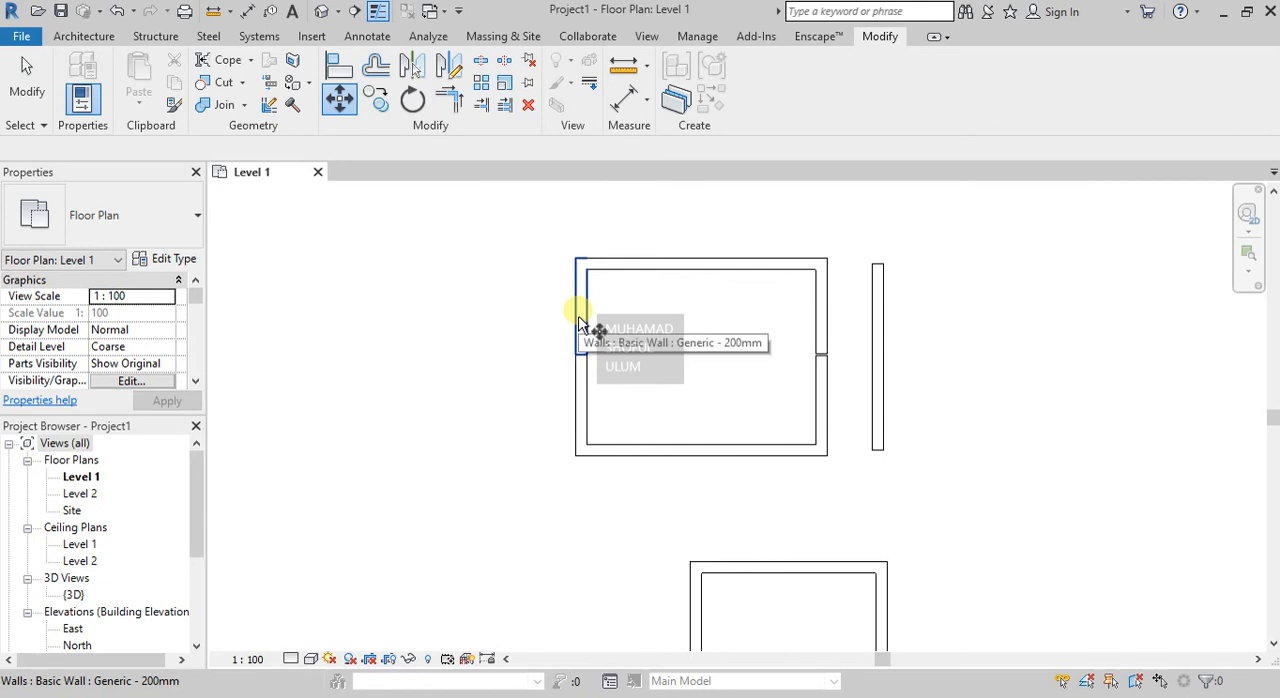
left_click(580, 324)
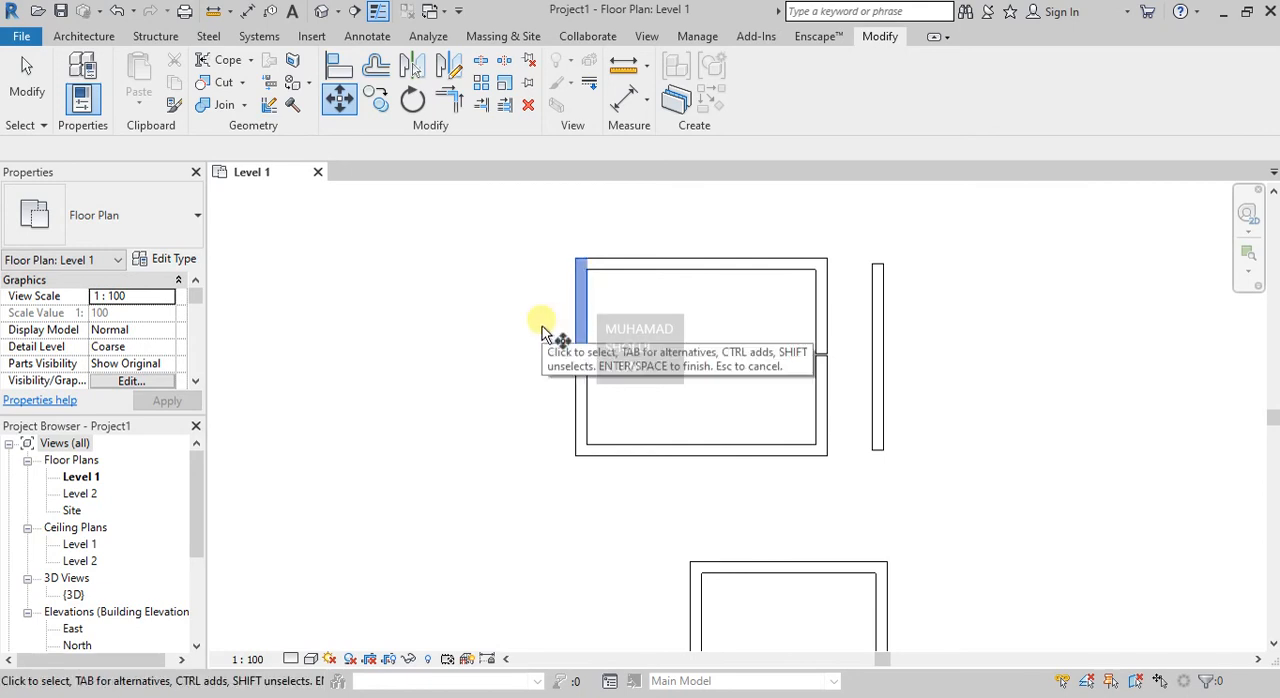
key("Return")
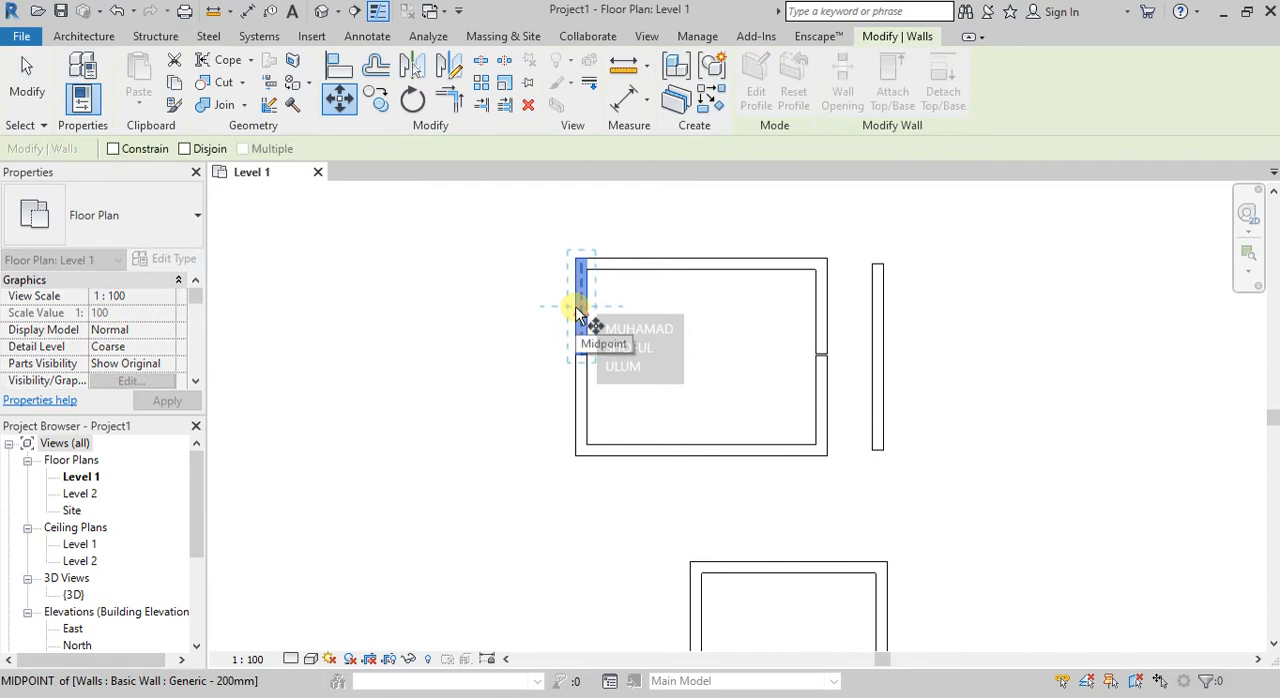
left_click(578, 312)
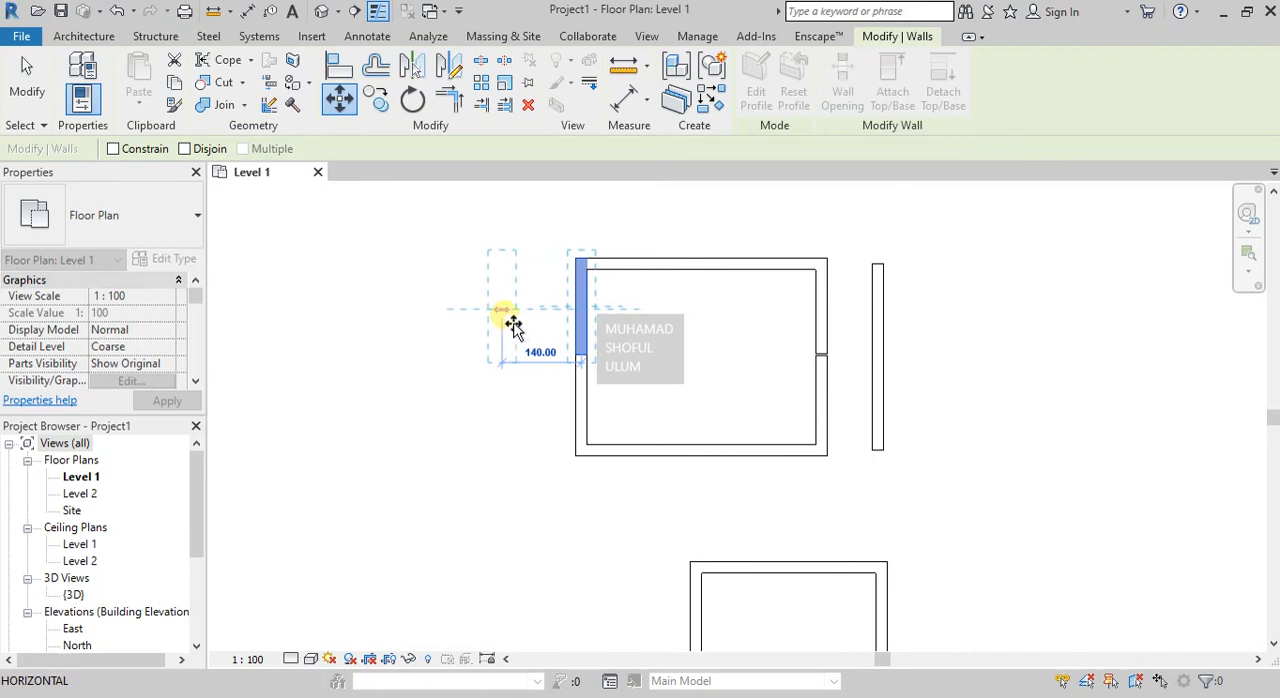
left_click(509, 321)
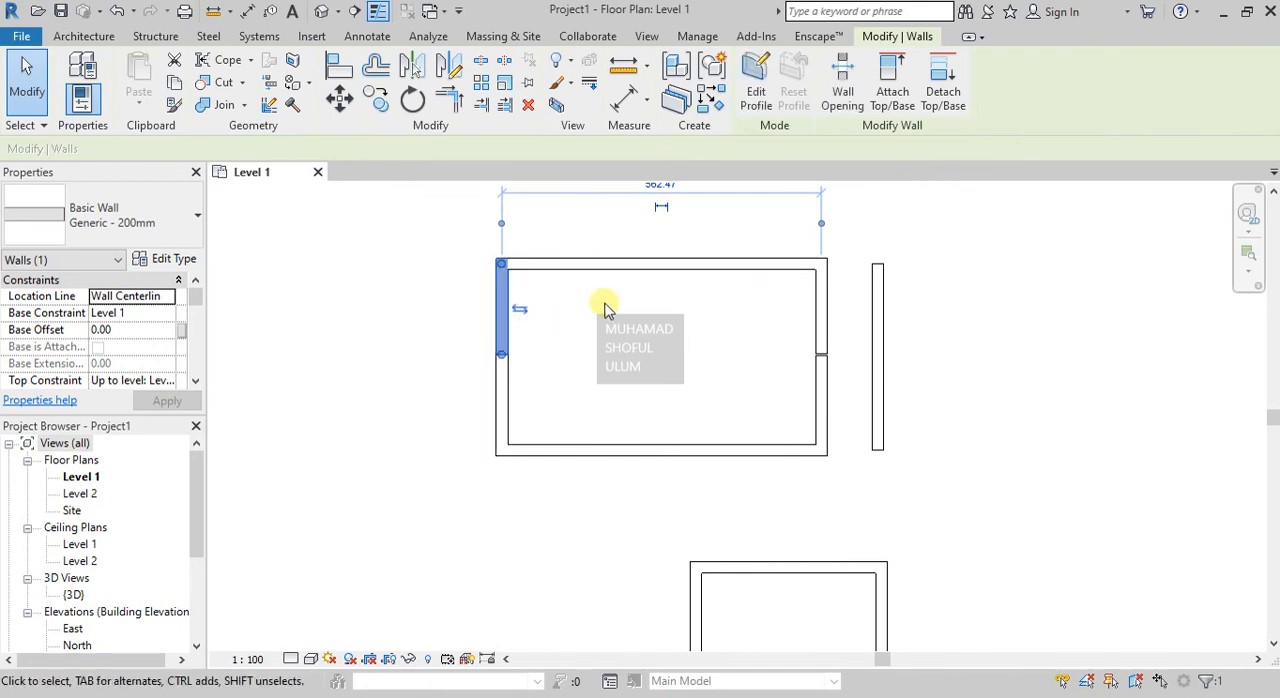
key("ctrl+z")
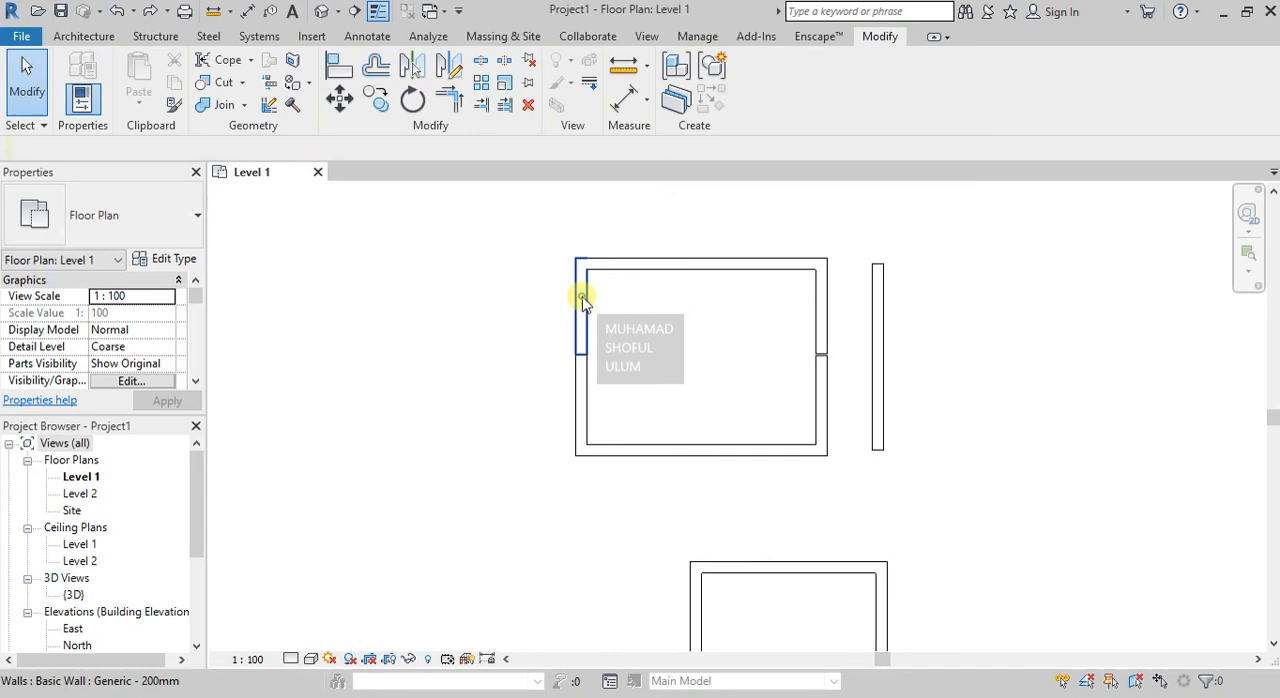
Try moving the upper segment of the split left wall 150 to the left with Disjoin on, and undo the move.
left_click(583, 298)
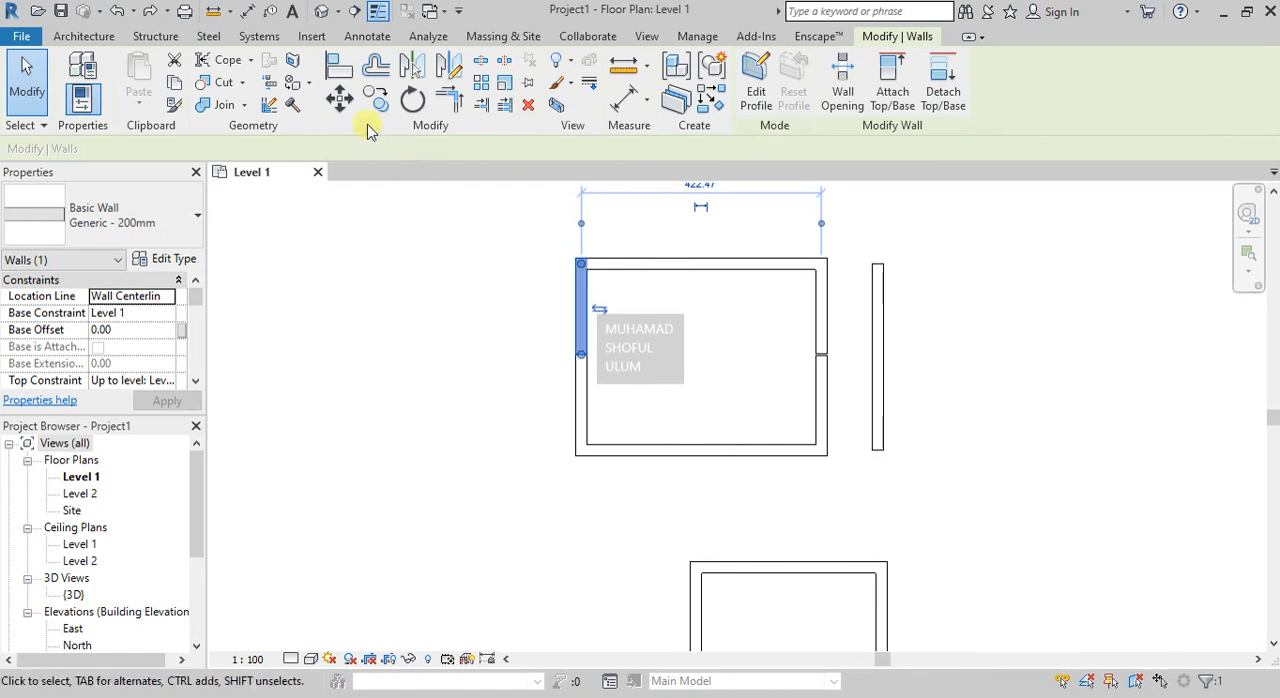
left_click(340, 100)
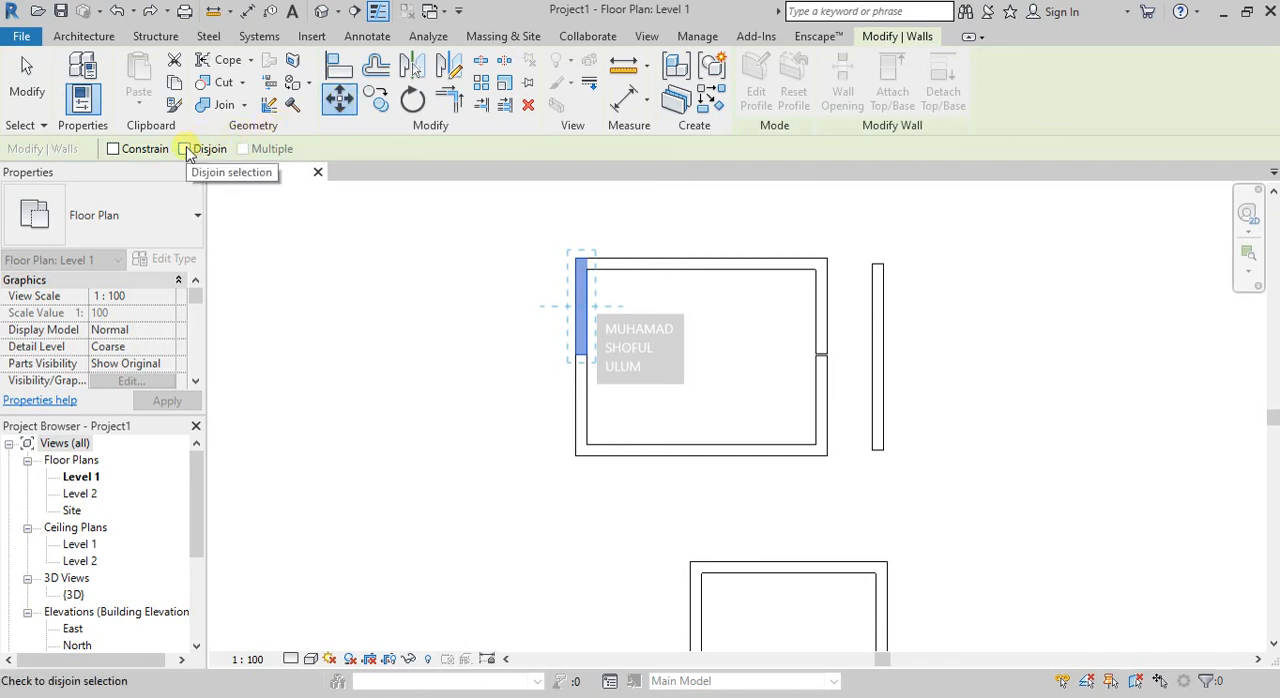
left_click(185, 149)
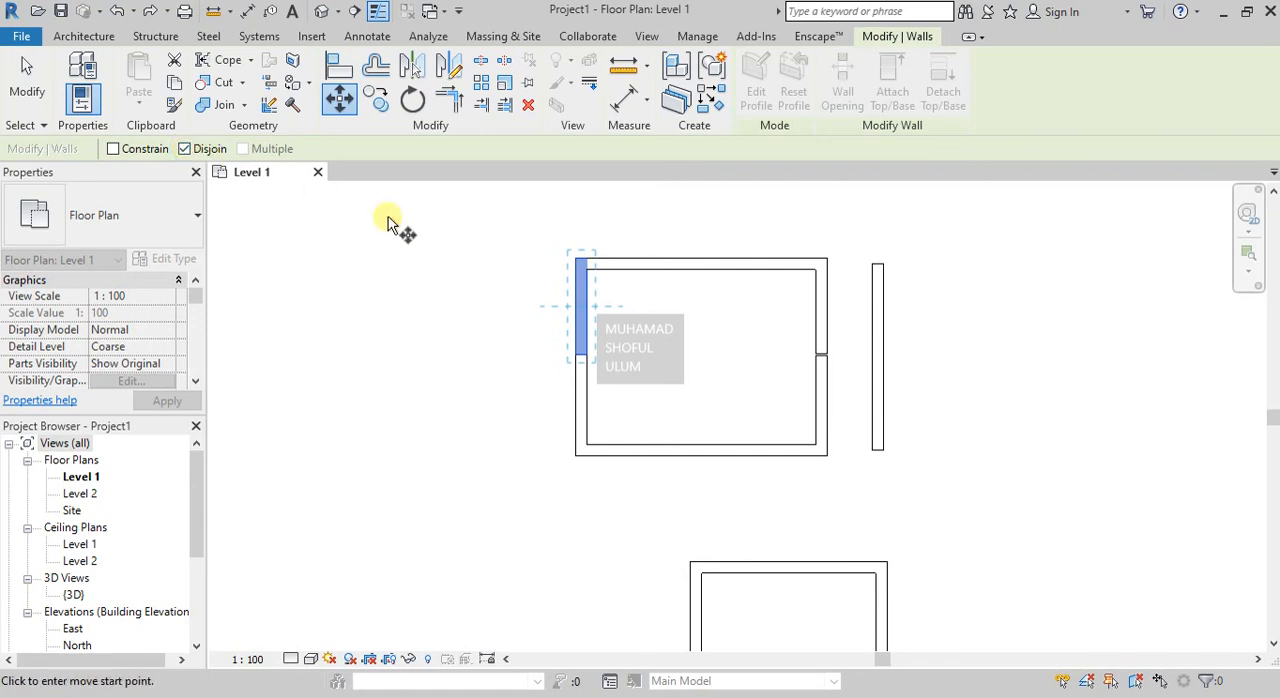
left_click(585, 309)
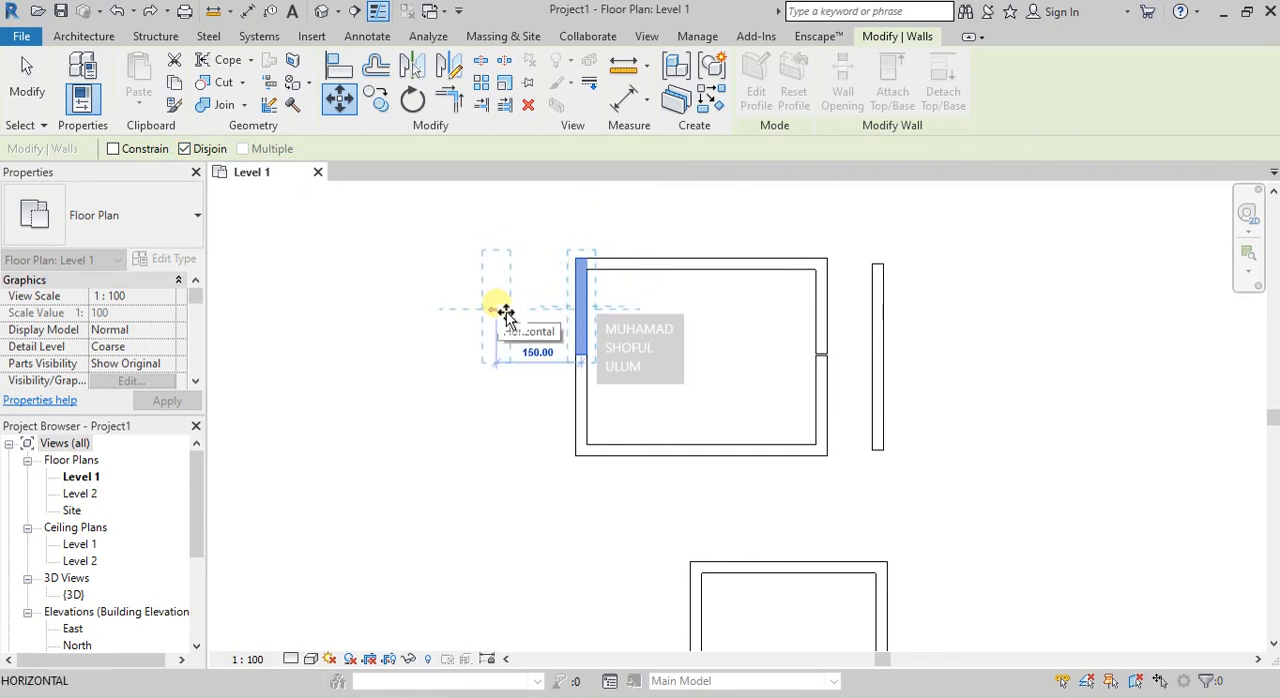
left_click(495, 309)
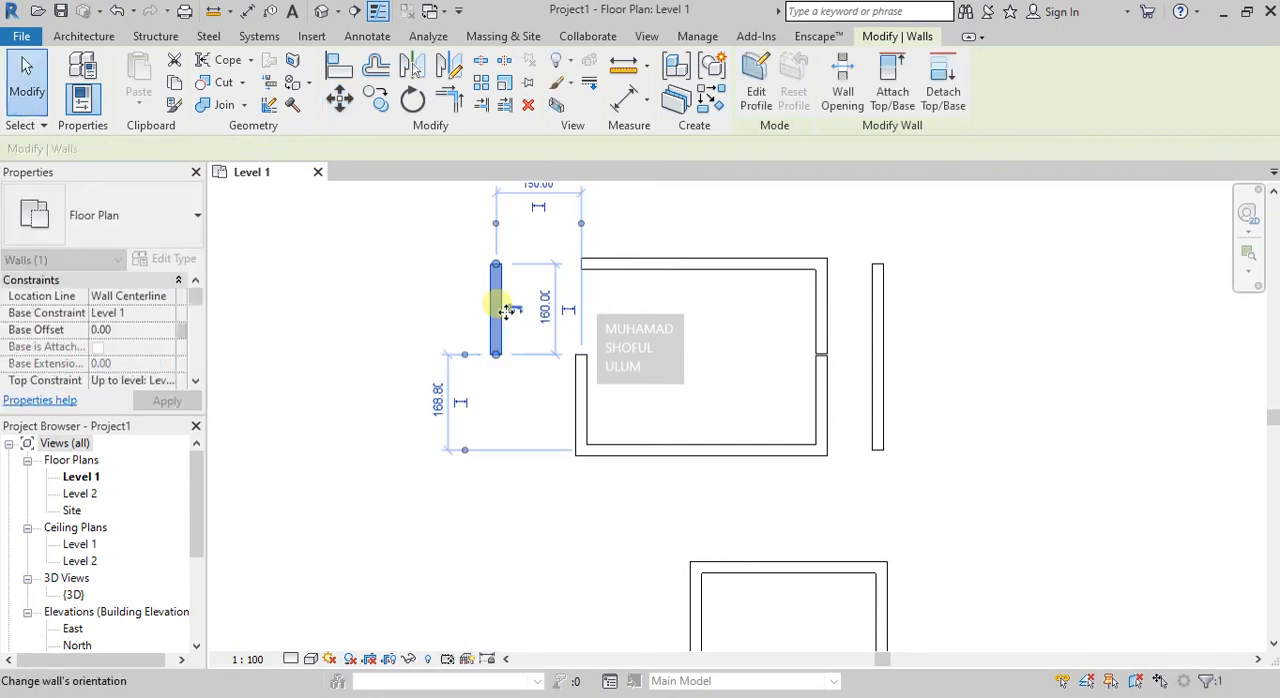
left_click(643, 305)
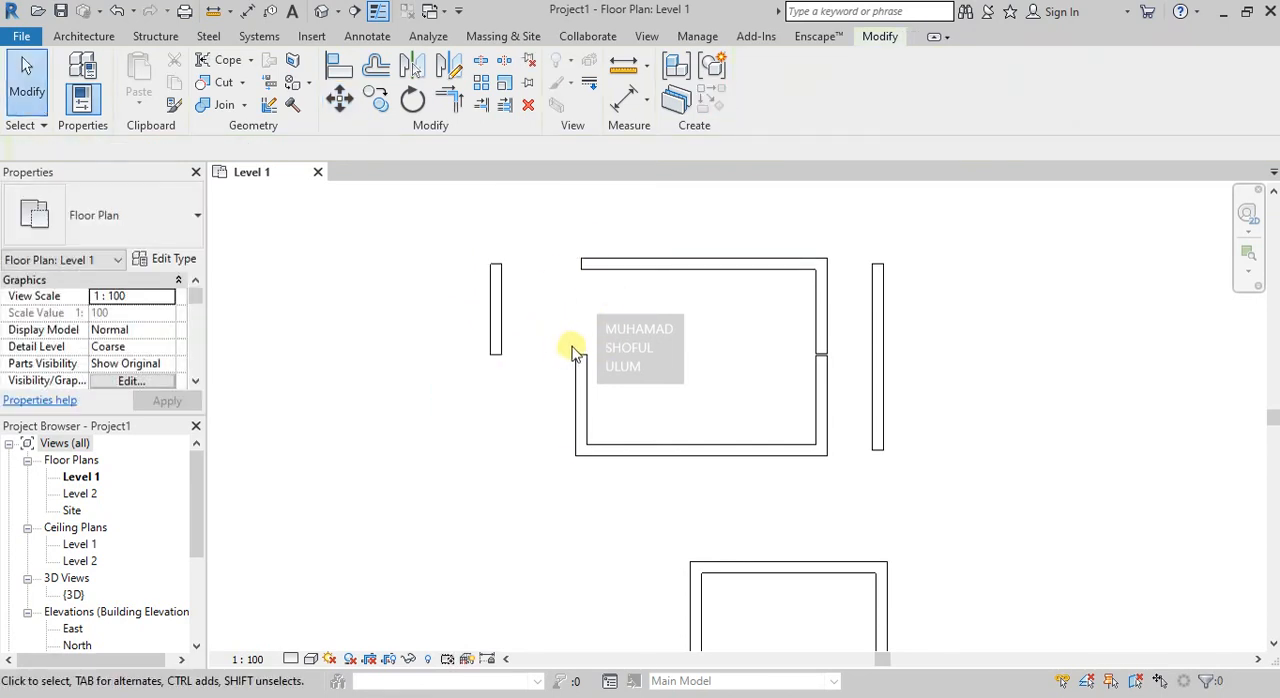
left_click(497, 278)
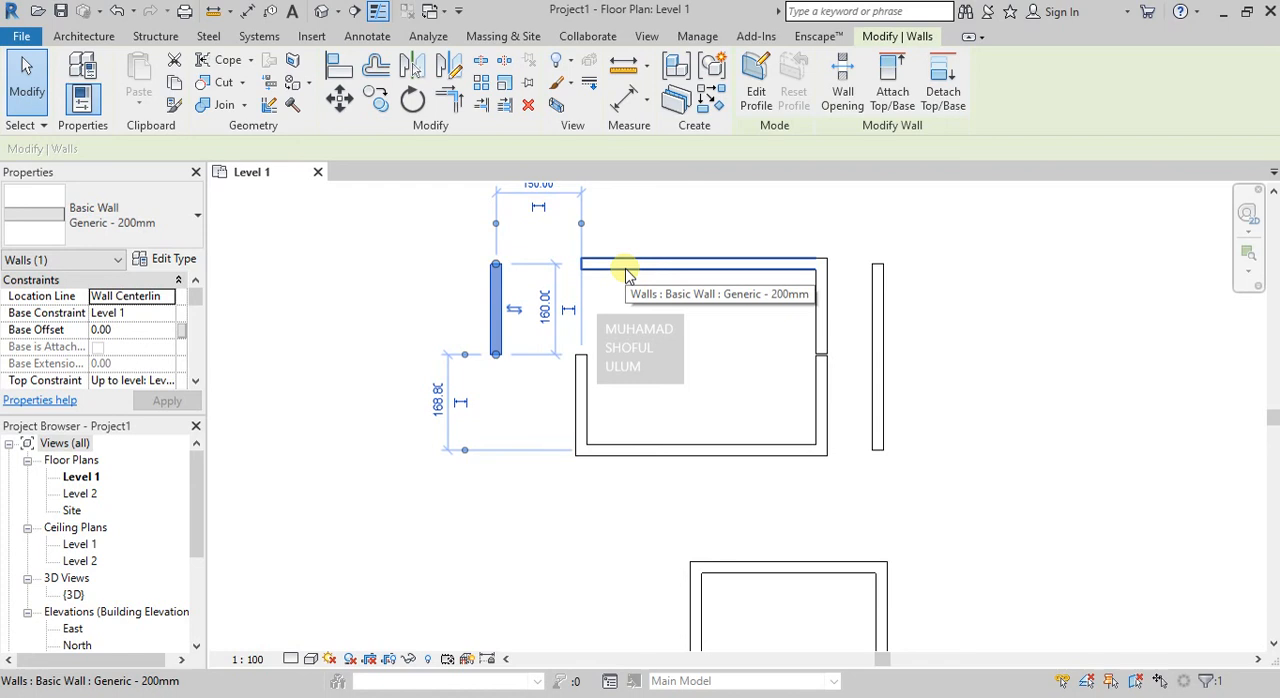
key("ctrl+z")
left_click(581, 300)
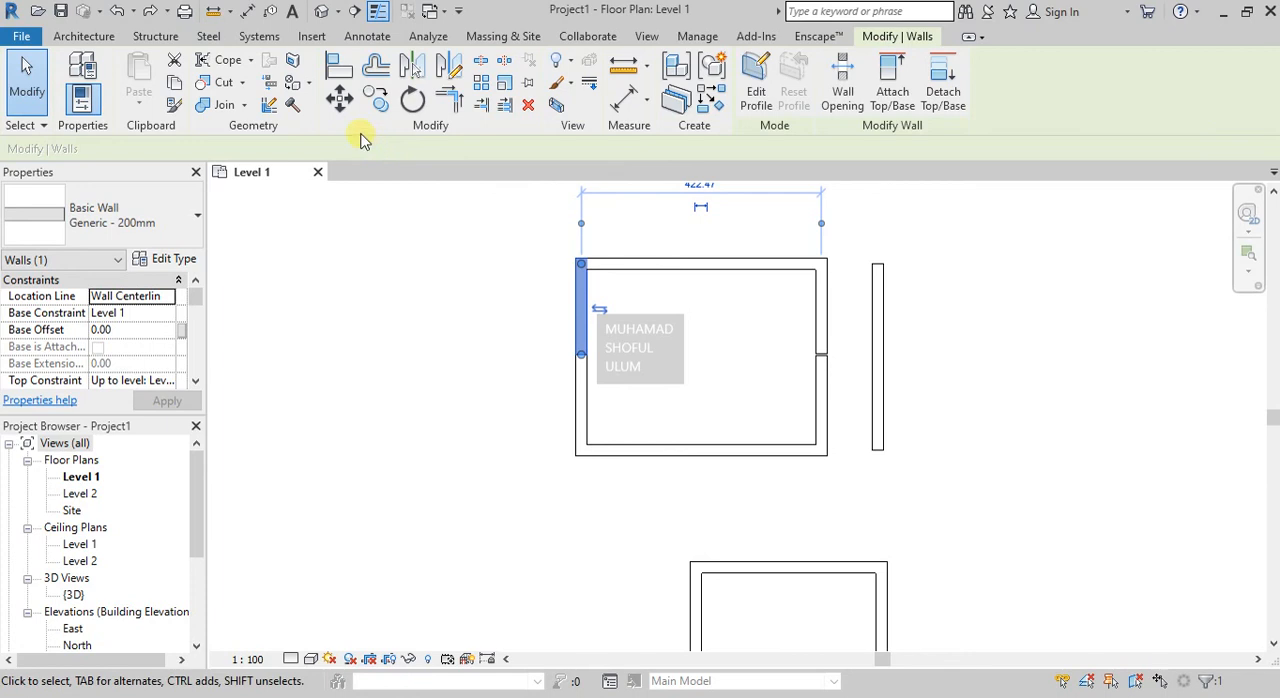
left_click(344, 116)
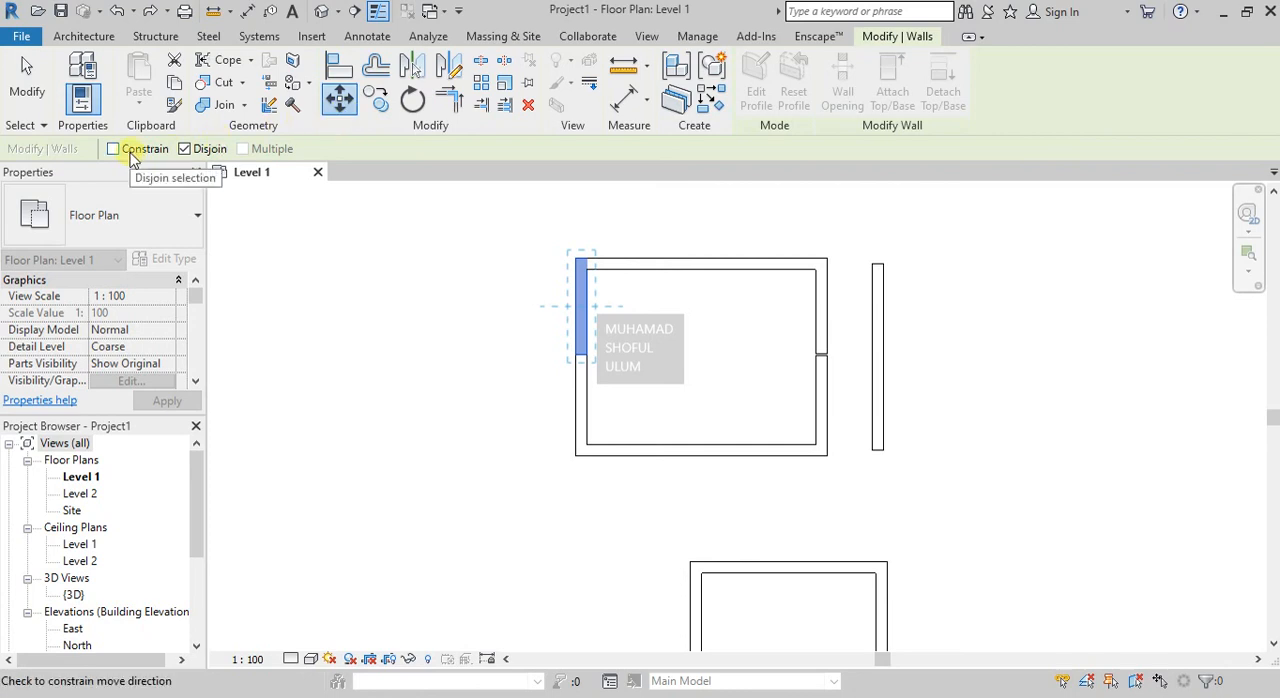
key("Escape")
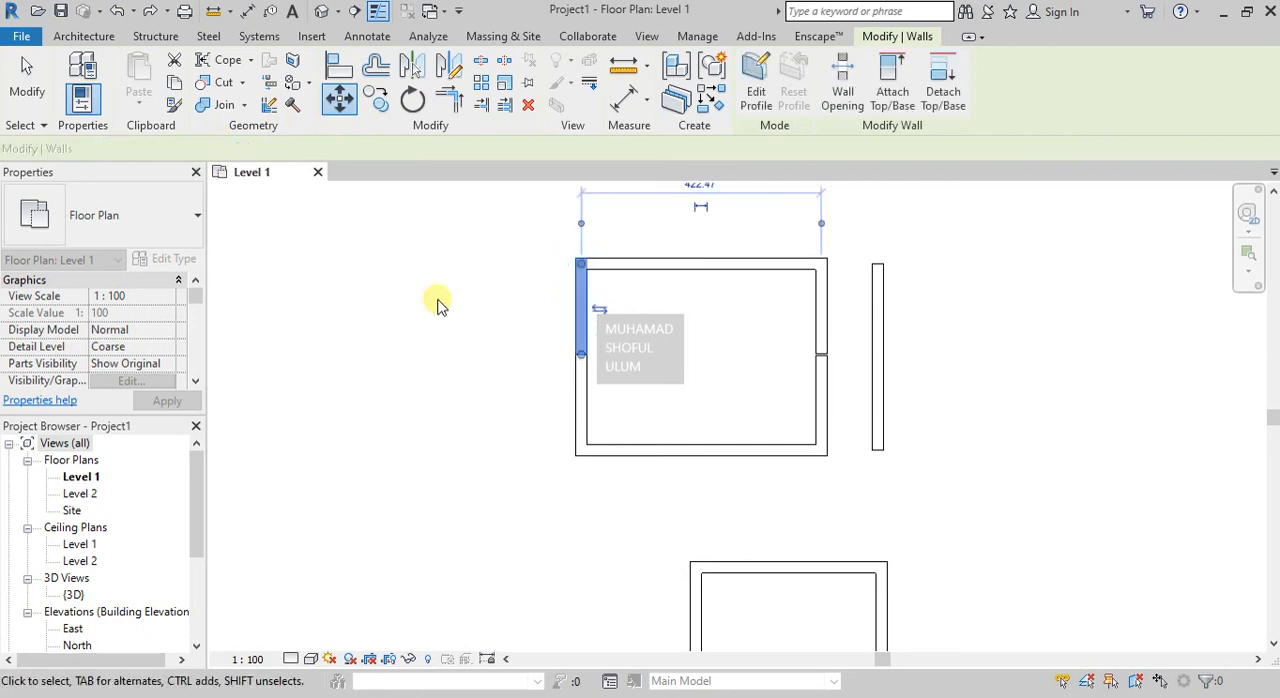
key("Escape")
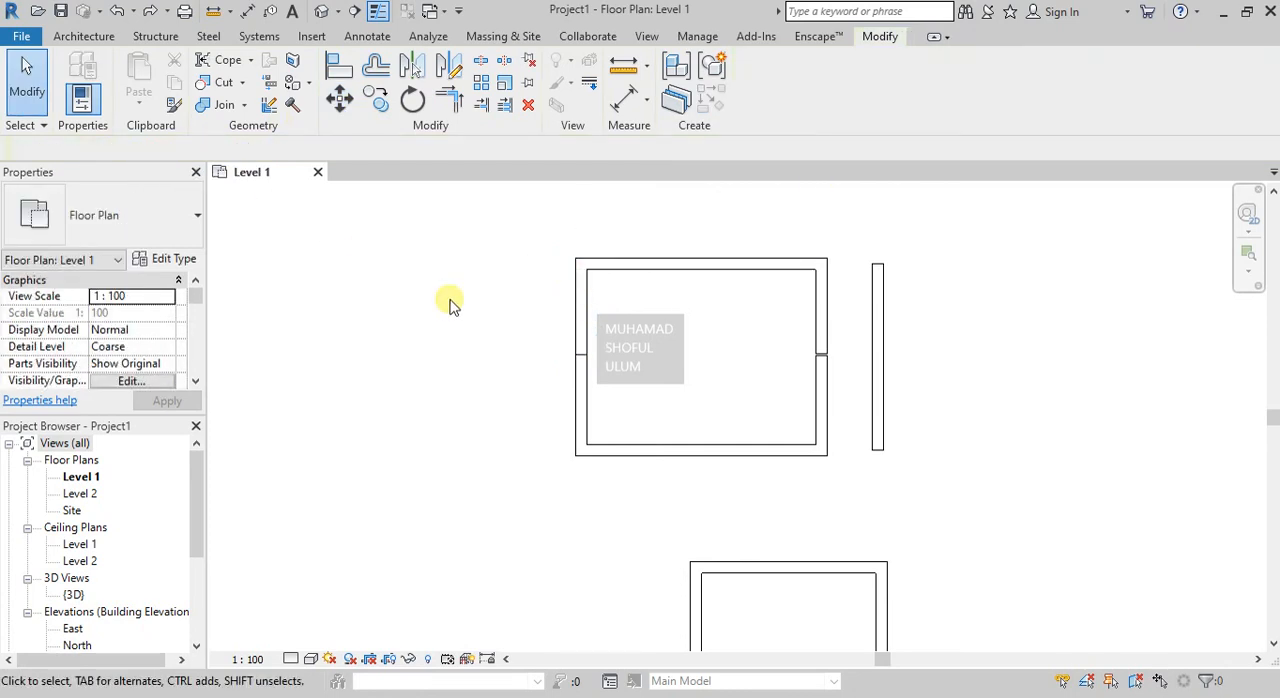
Start moving the rightmost auditorium chair from a point on its seat, with Constrain on and Disjoin off.
scroll(734, 309, "down", 5)
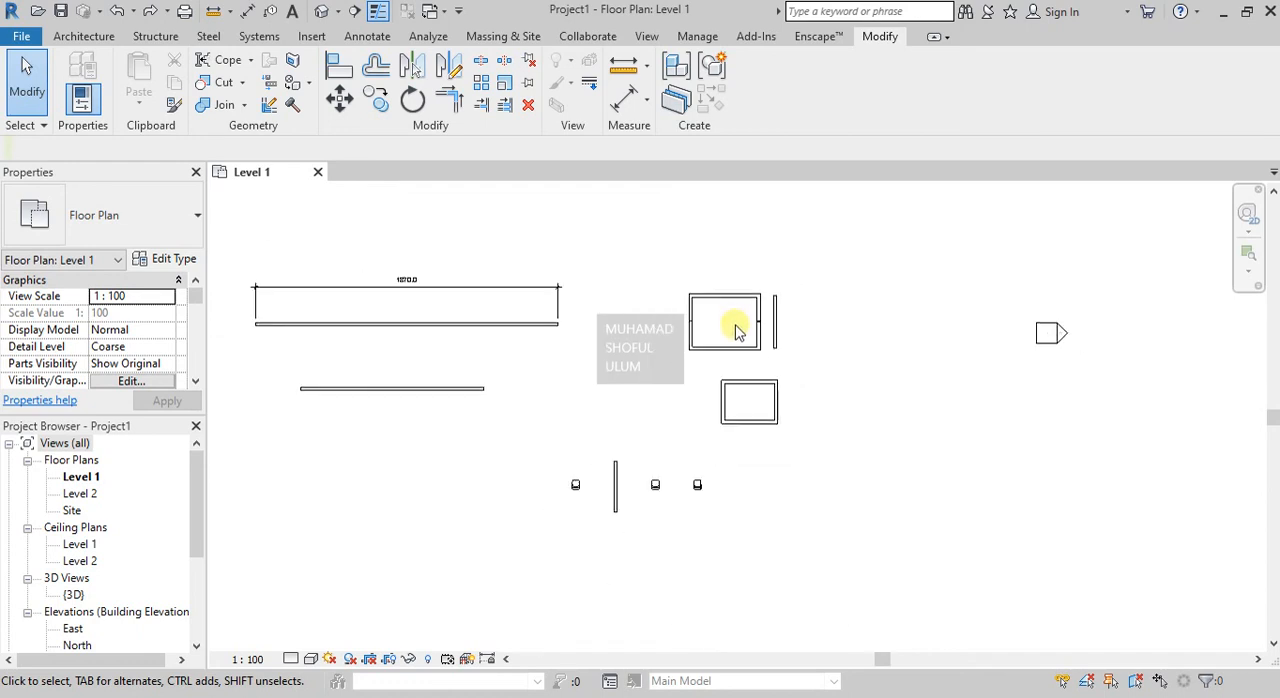
scroll(680, 468, "up", 5)
scroll(740, 470, "up", 2)
left_click(722, 456)
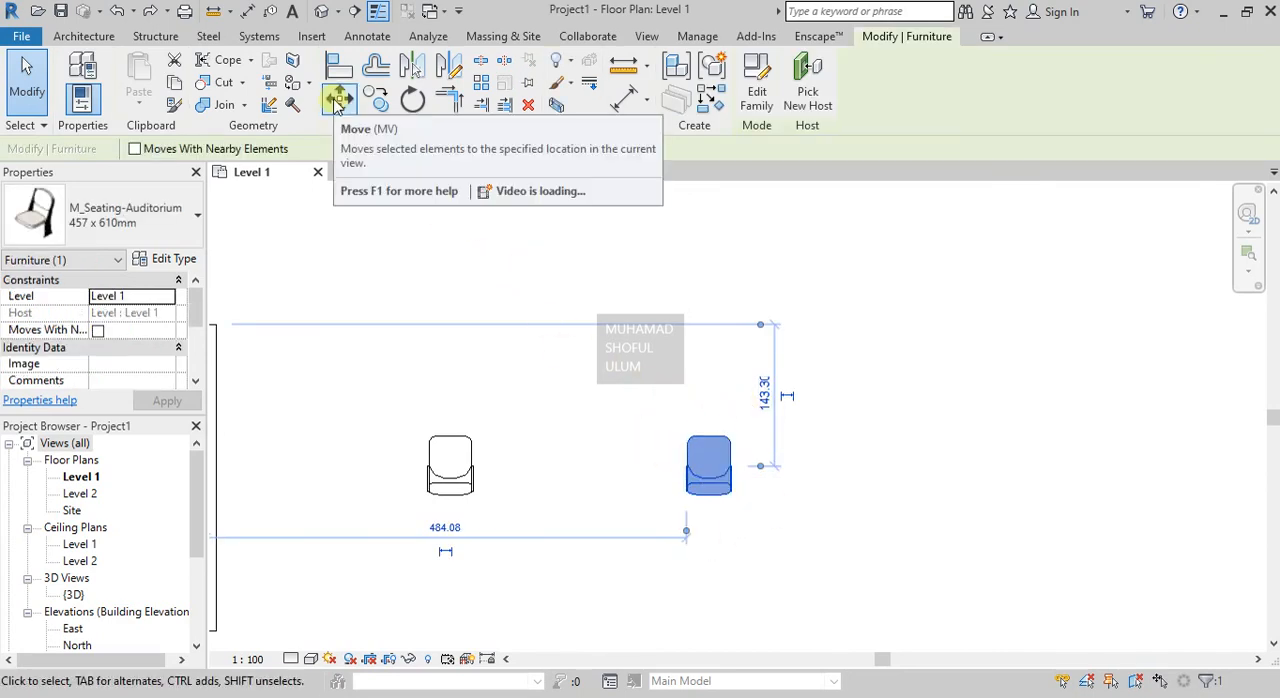
left_click(338, 97)
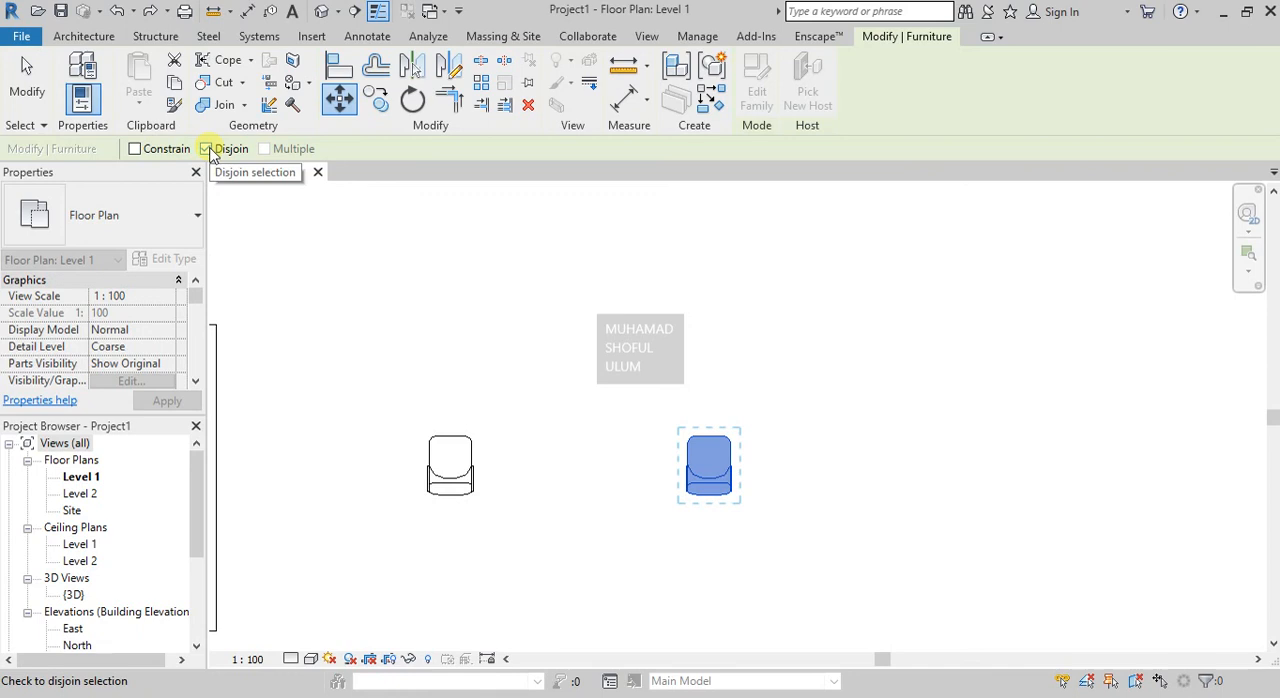
left_click(207, 149)
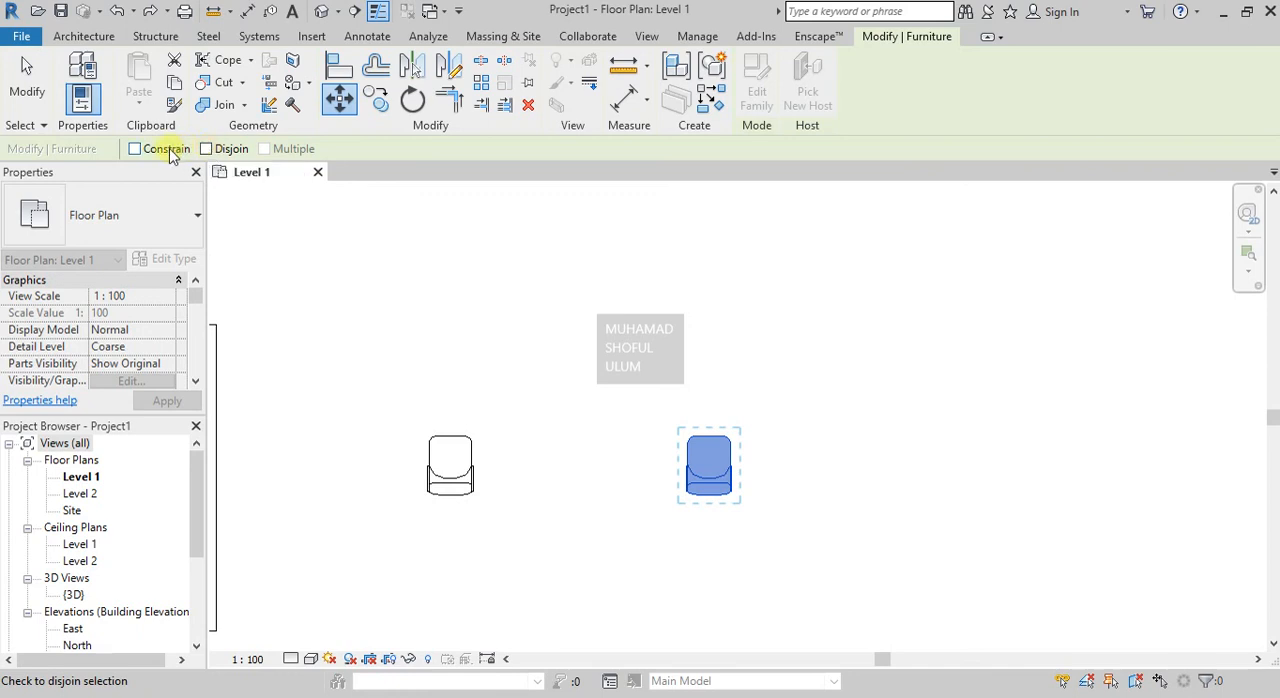
left_click(136, 149)
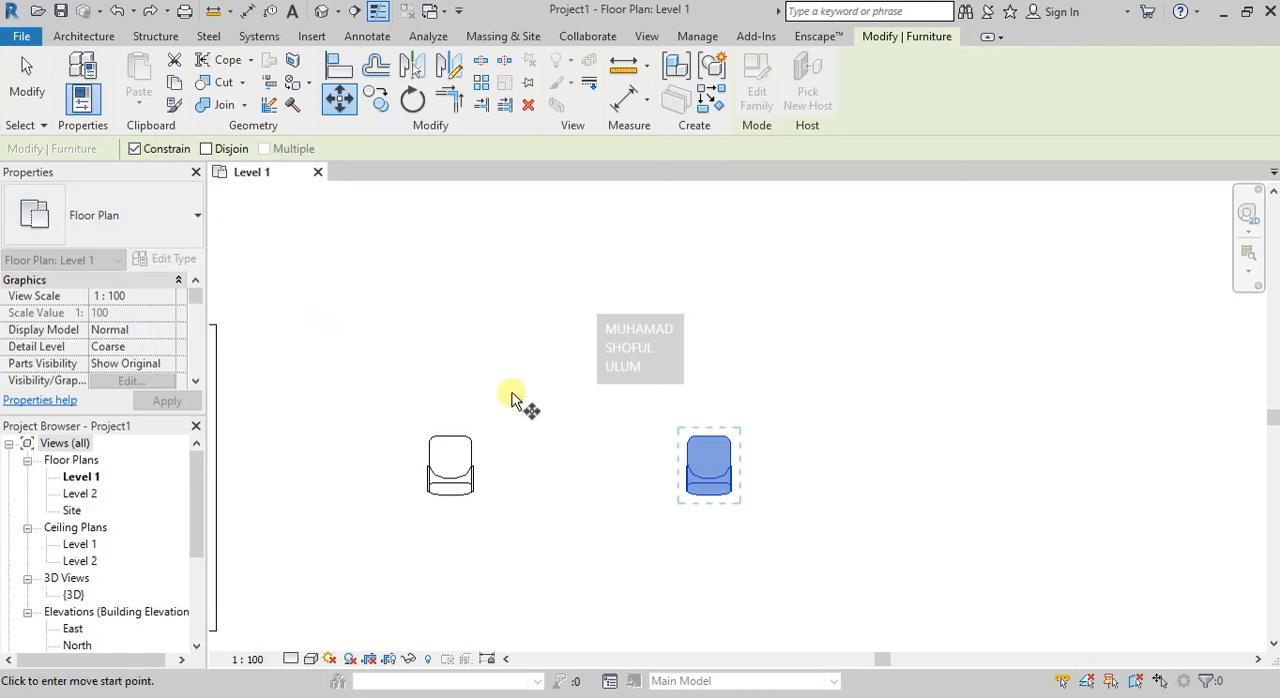
left_click(709, 457)
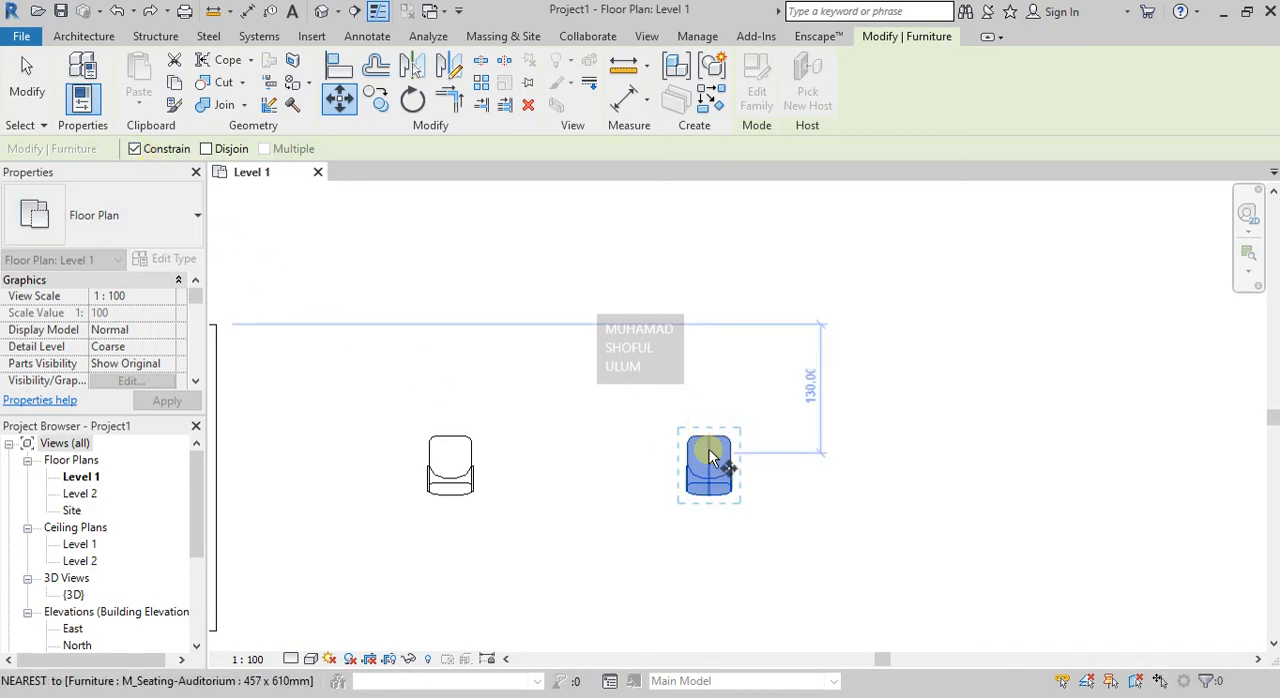
scroll(706, 455, "down", 2)
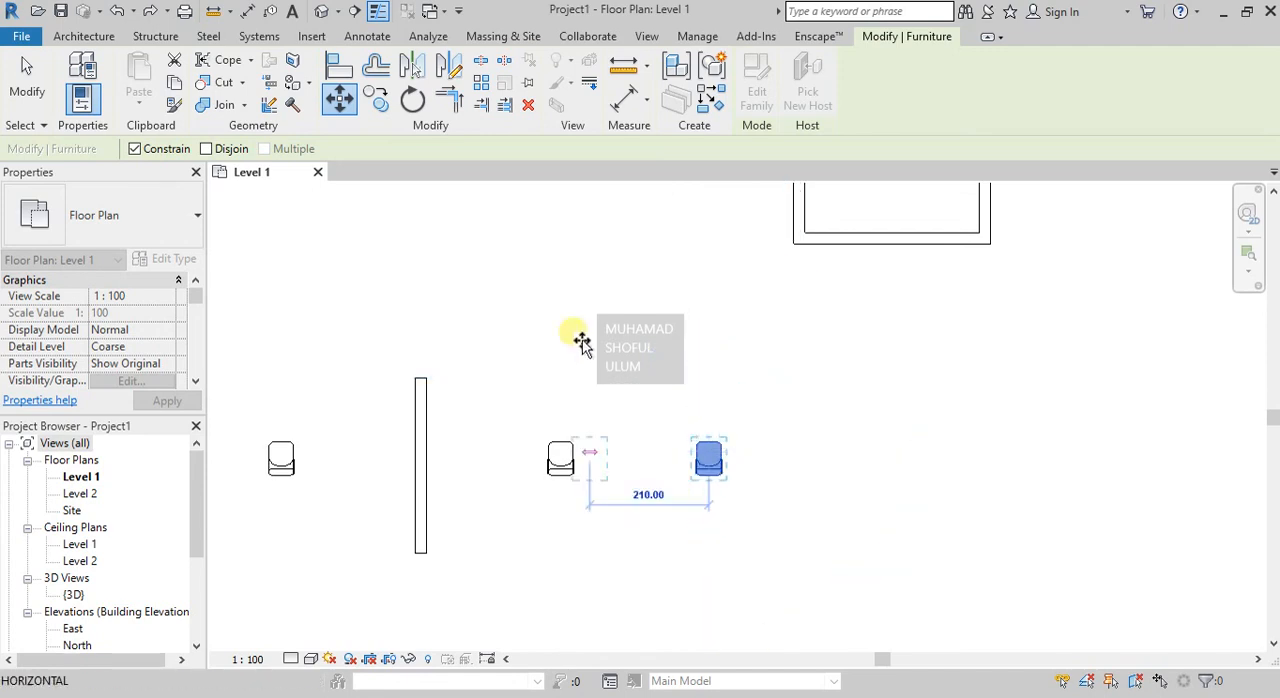
Turn Constrain off and place the chair diagonally up and to the right, about 220 below the lower room's bottom wall.
left_click(145, 153)
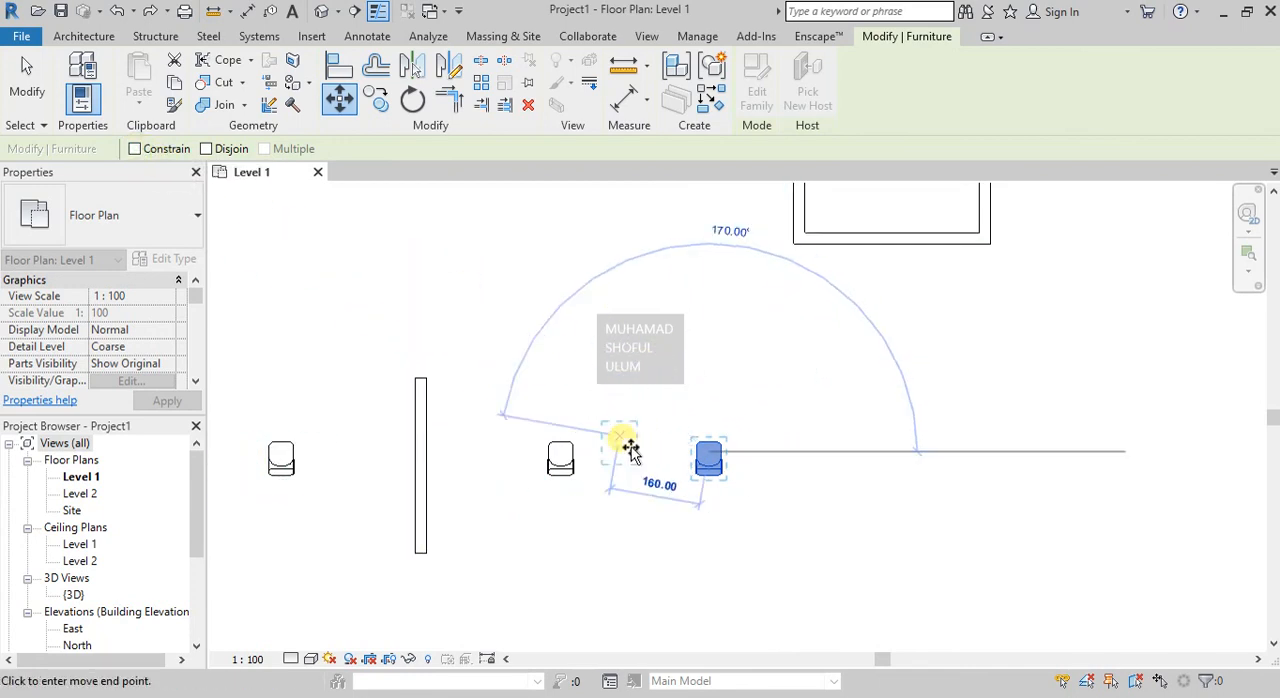
left_click(812, 360)
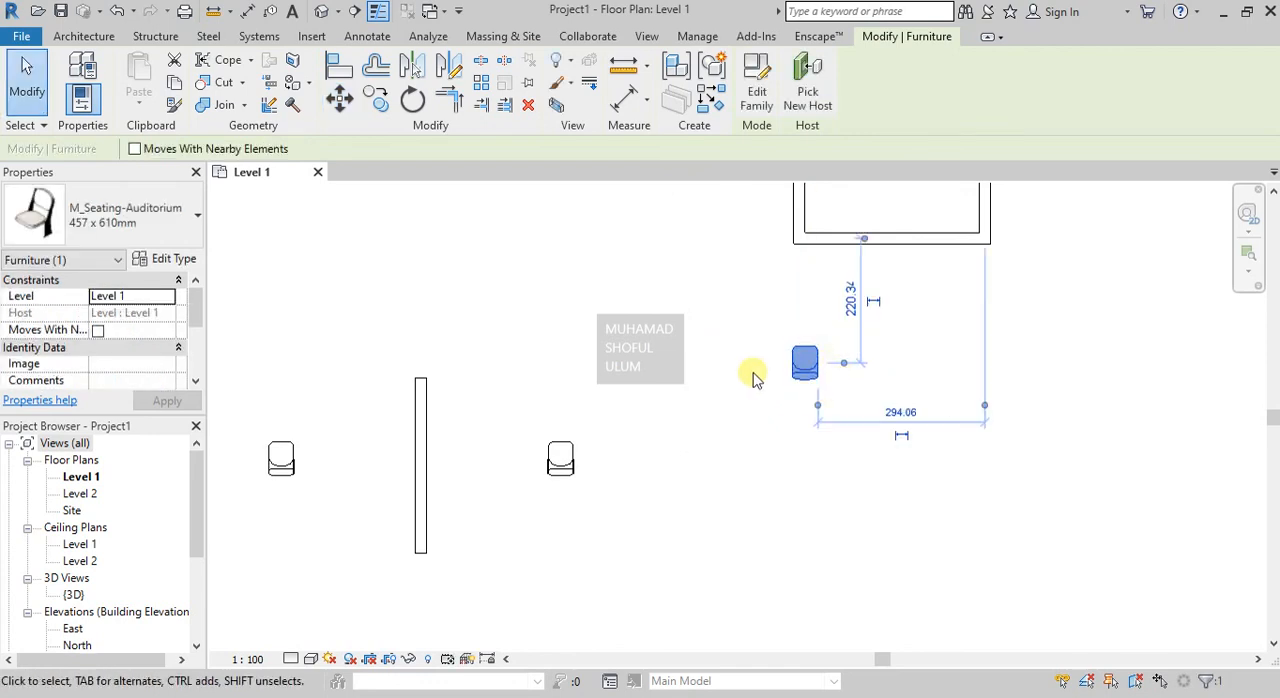
key("Escape")
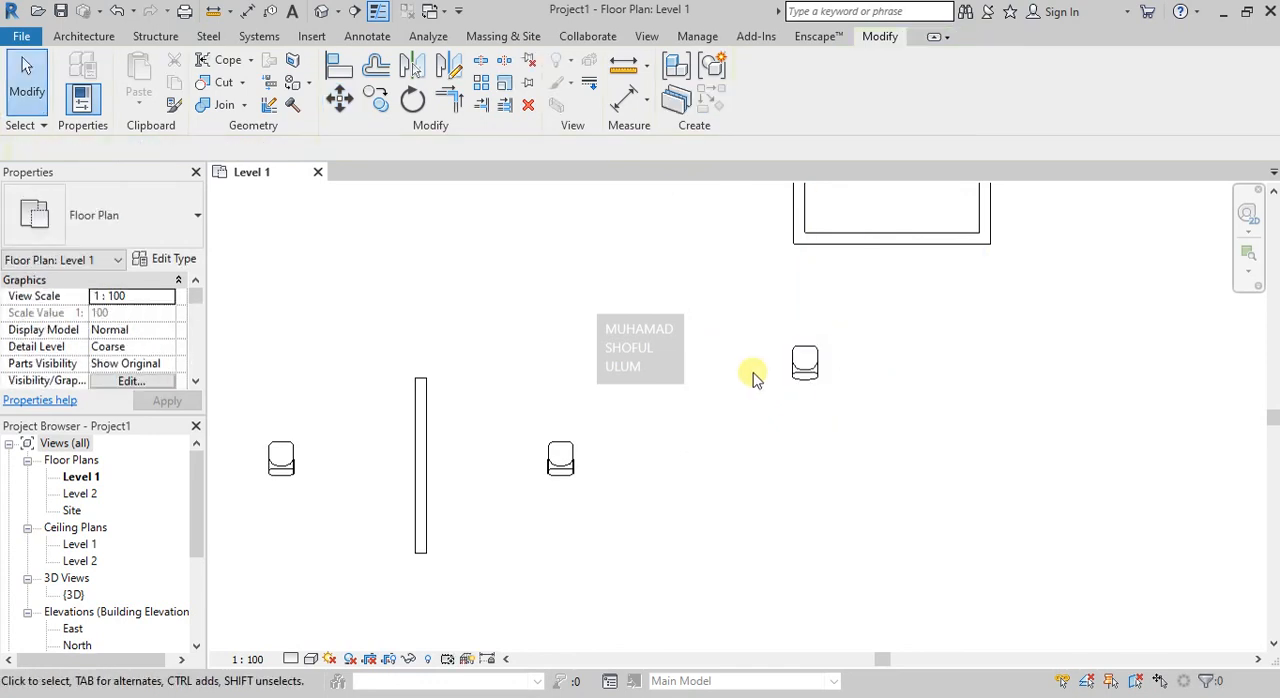
left_click(807, 359)
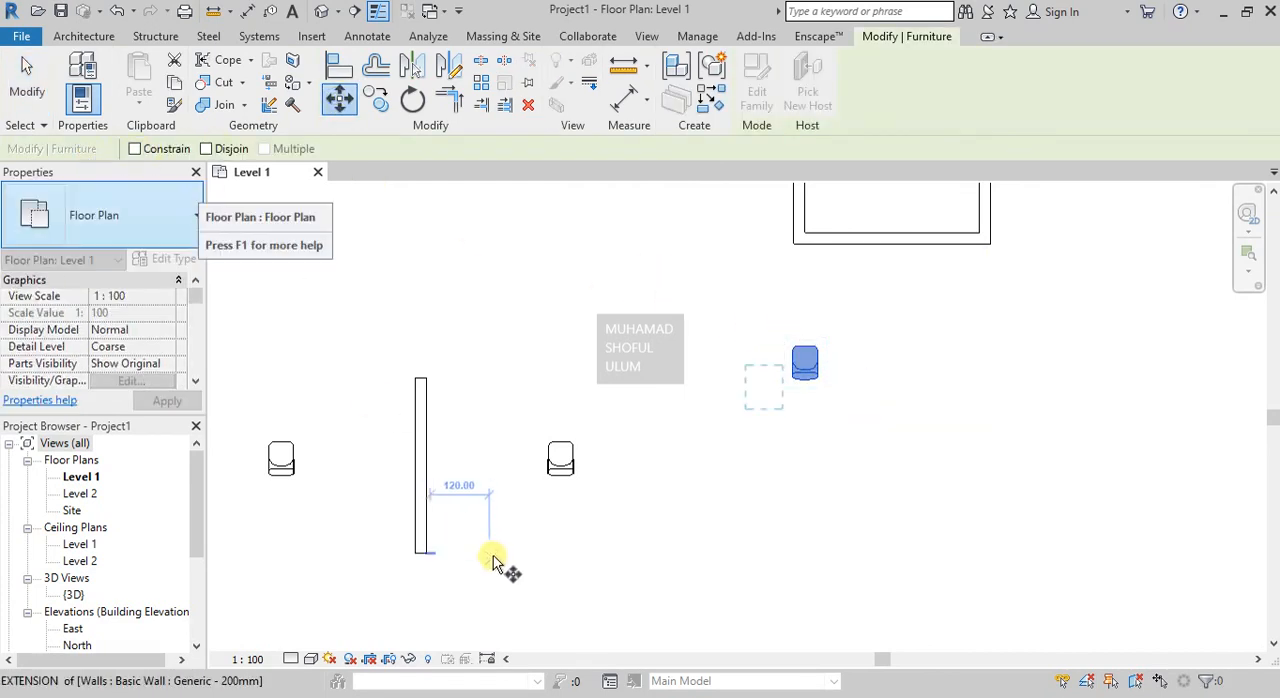
scroll(503, 571, "down", 4)
scroll(645, 372, "up", 3)
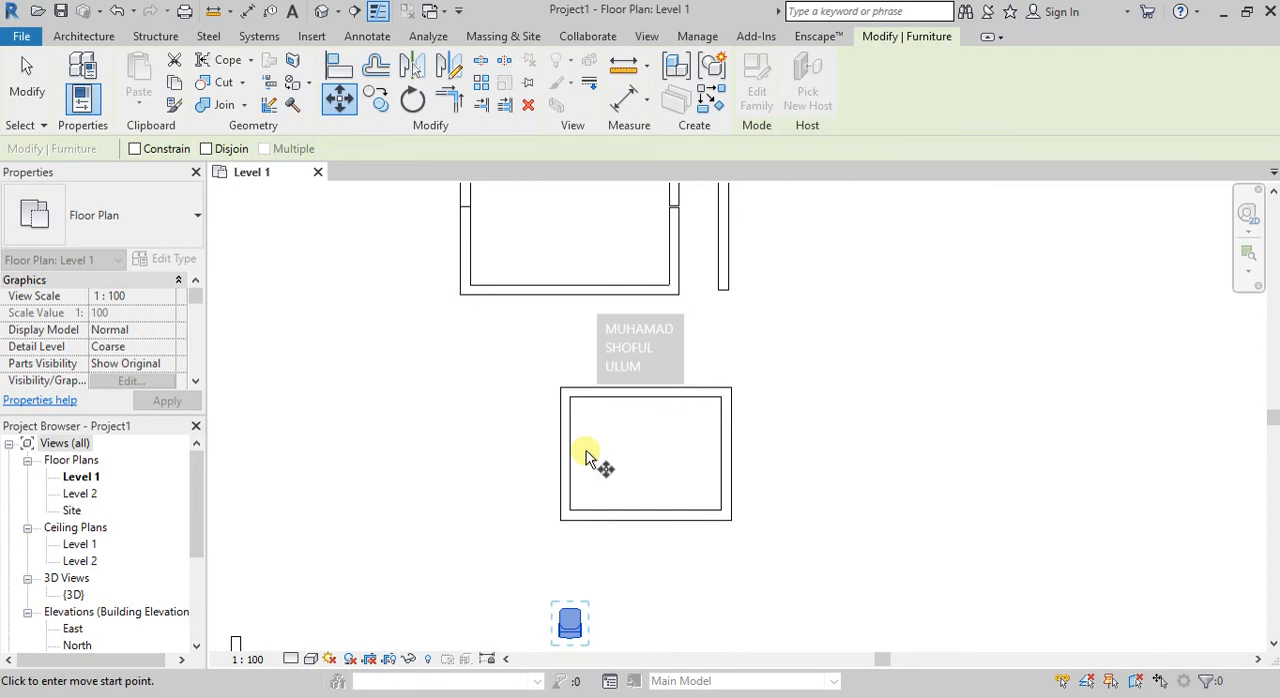
key("Escape")
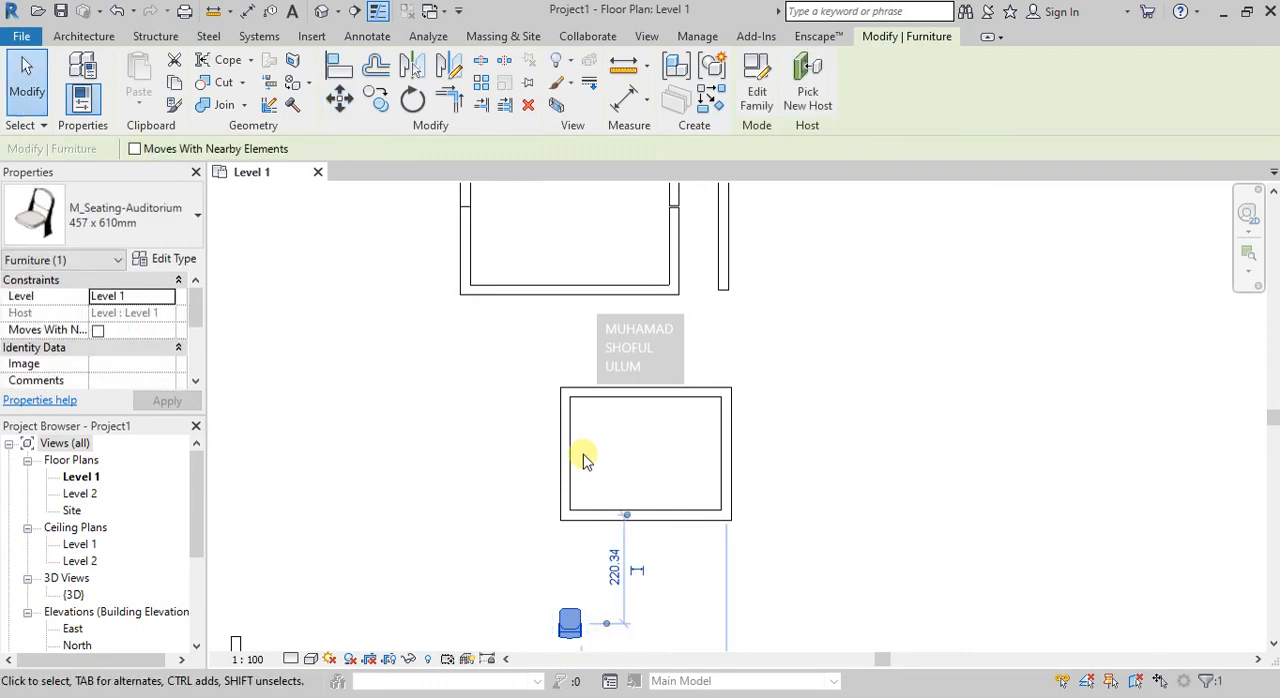